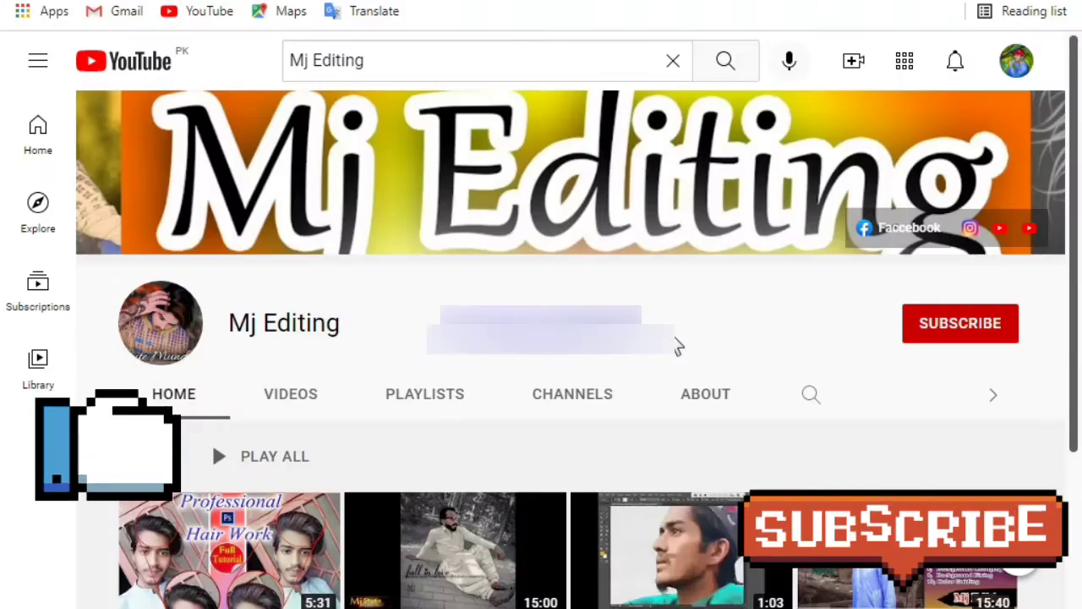
Step: Subscribe to the Mj Editing channel and set its notification bell to All
{"action": "left_click", "coordinate": [964, 325]}
{"action": "left_click", "coordinate": [1000, 325]}
{"action": "left_click", "coordinate": [907, 372]}
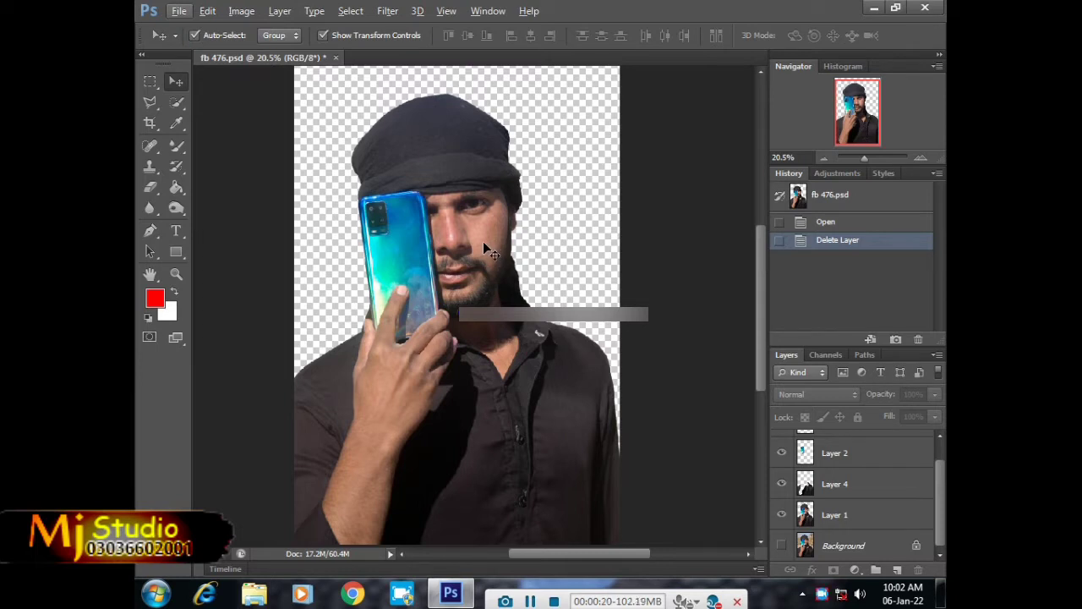
{"action": "left_click", "coordinate": [838, 516]}
{"action": "scroll", "coordinate": [823, 460], "scroll_direction": "up", "scroll_amount": 1}
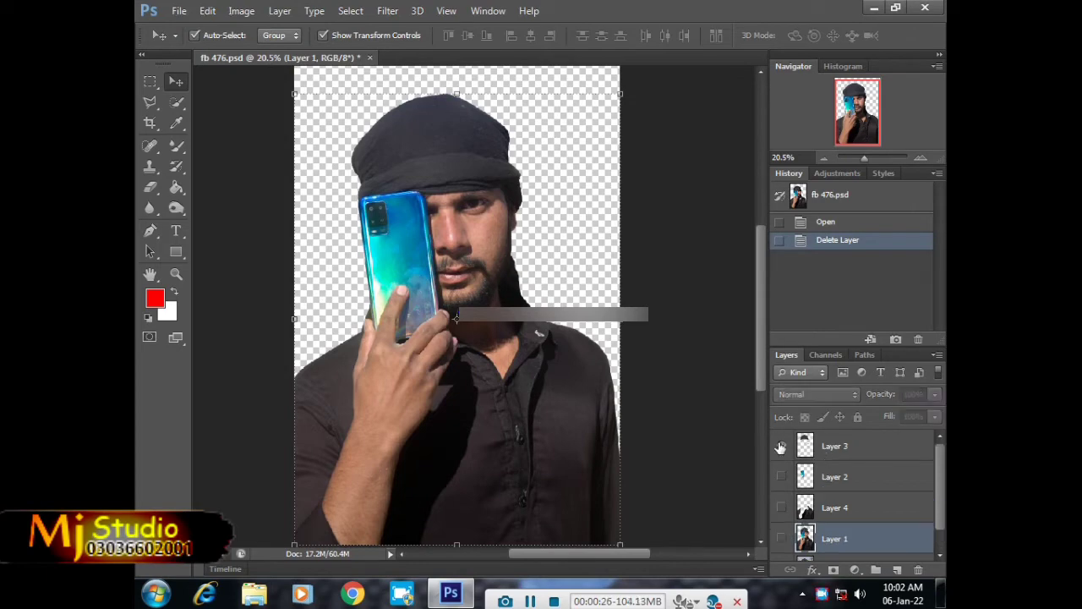
{"action": "left_click", "coordinate": [781, 445], "text": "alt"}
{"action": "left_click", "coordinate": [781, 446], "text": "alt"}
{"action": "left_click", "coordinate": [780, 477], "text": "alt"}
{"action": "left_click", "coordinate": [780, 479], "text": "alt"}
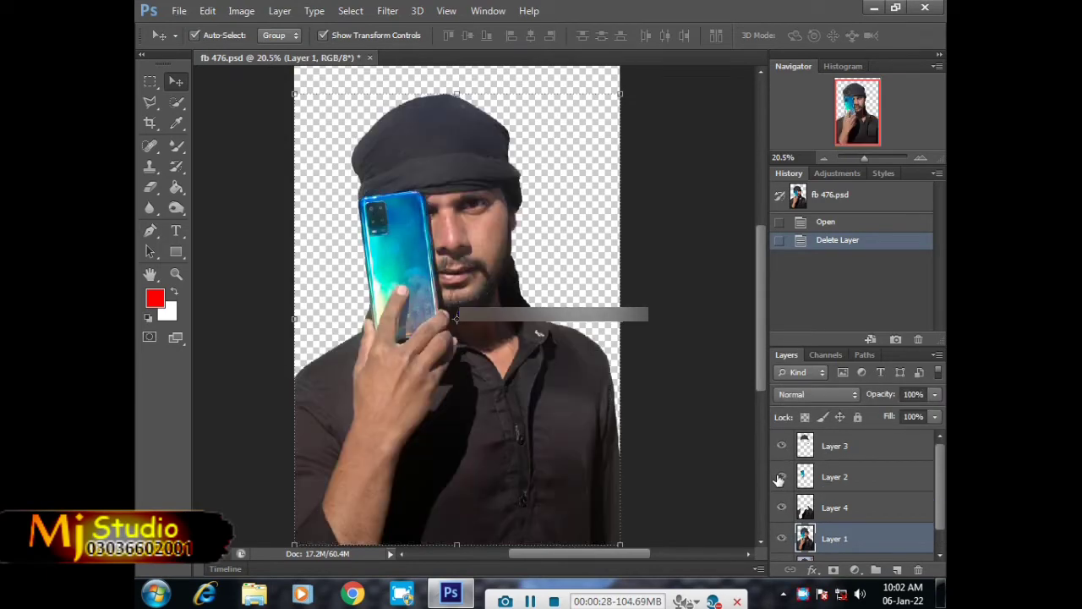
{"action": "left_click", "coordinate": [781, 507], "text": "alt"}
{"action": "left_click", "coordinate": [781, 508], "text": "alt"}
{"action": "scroll", "coordinate": [824, 541], "scroll_direction": "down", "scroll_amount": 1}
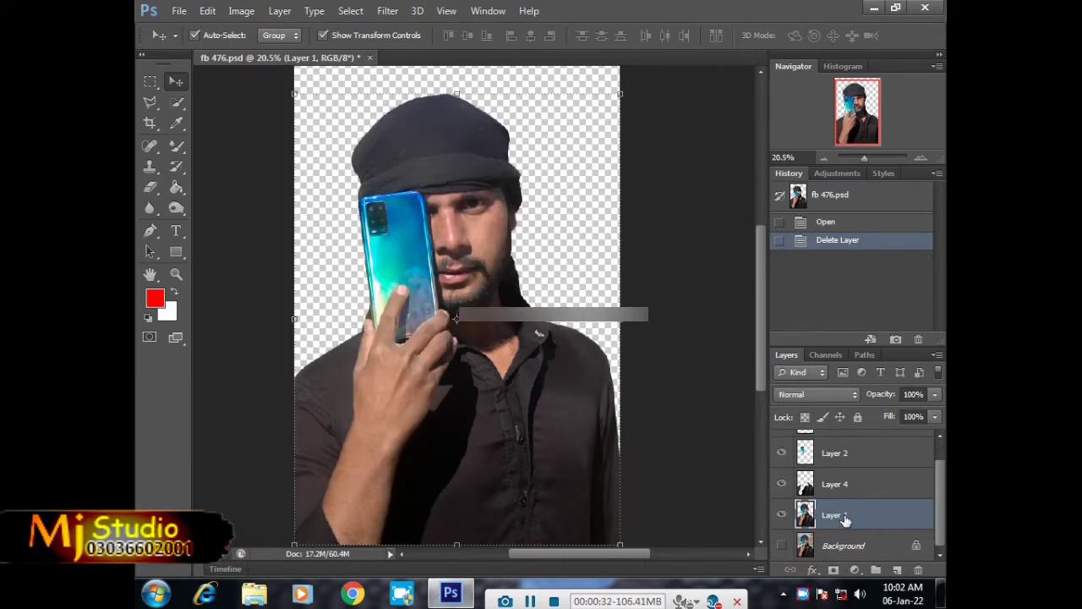
{"action": "left_click", "coordinate": [783, 514], "text": "alt"}
{"action": "left_click", "coordinate": [779, 516], "text": "alt"}
{"action": "left_click", "coordinate": [781, 545]}
{"action": "left_click", "coordinate": [781, 545]}
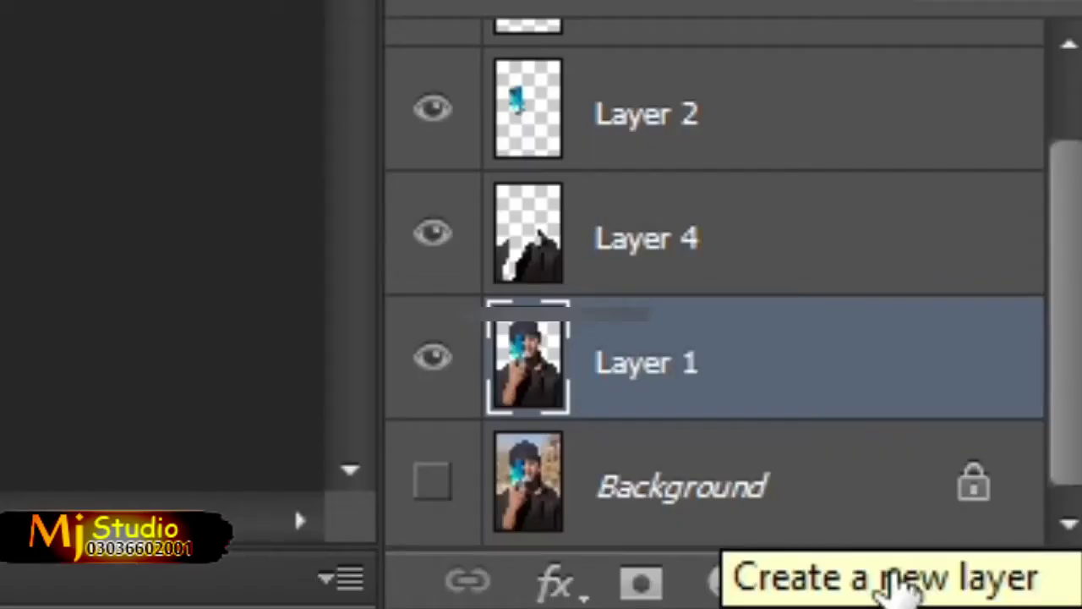
Step: Add a new layer above Layer 1, name it Retouch, and reselect Layer 1
{"action": "left_click", "coordinate": [897, 582]}
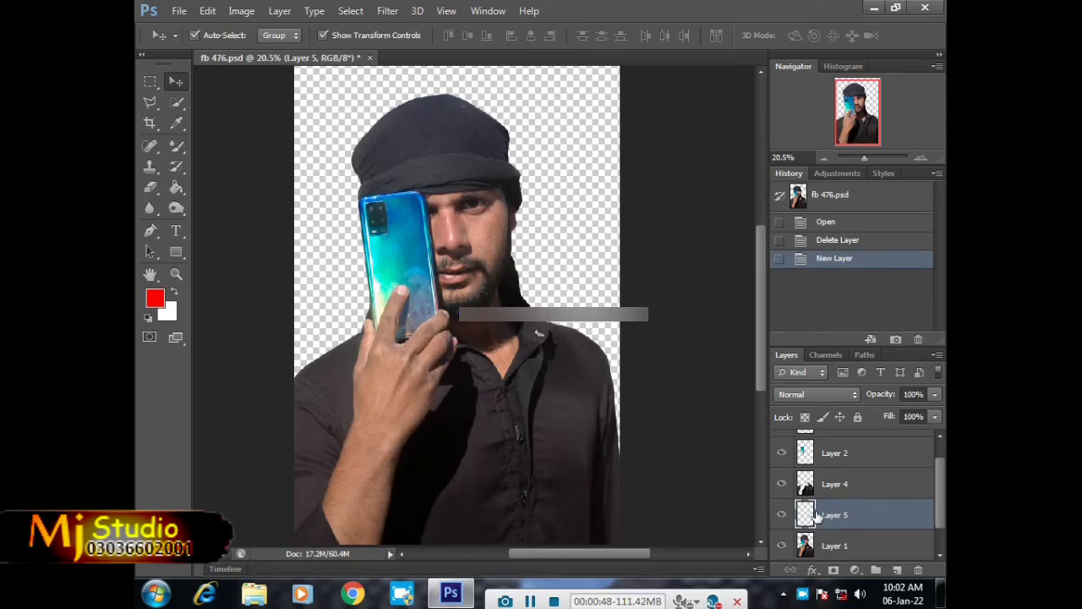
{"action": "double_click", "coordinate": [847, 515]}
{"action": "type", "text": "ouch"}
{"action": "key", "text": "Return"}
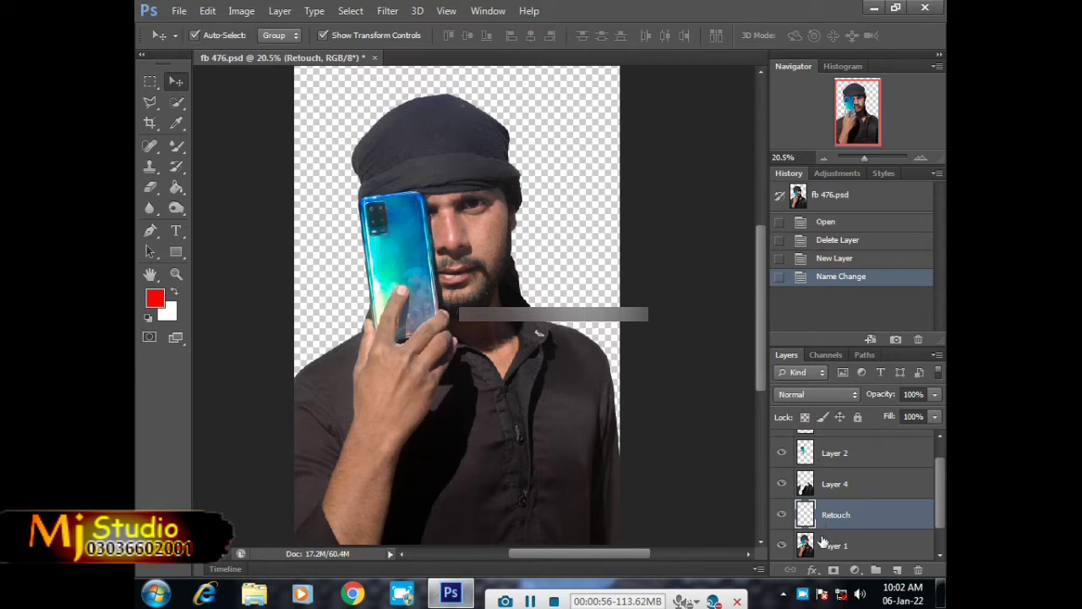
{"action": "left_click", "coordinate": [815, 546]}
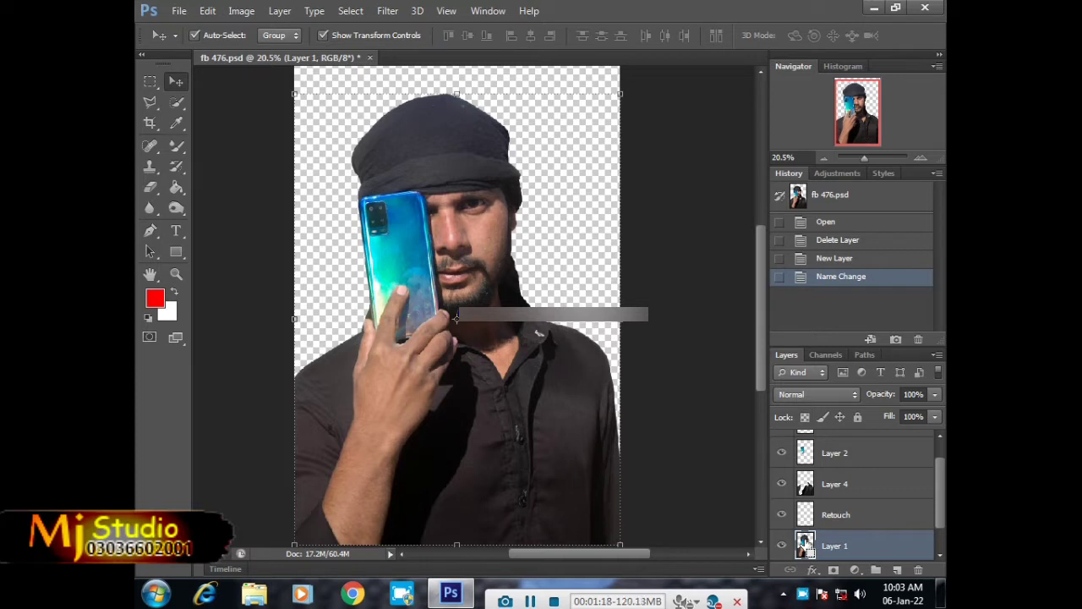
Step: Load Layer 1's cut-out outline as a selection, target the Retouch layer, and zoom in on the face
{"action": "left_click", "coordinate": [806, 545], "text": "ctrl"}
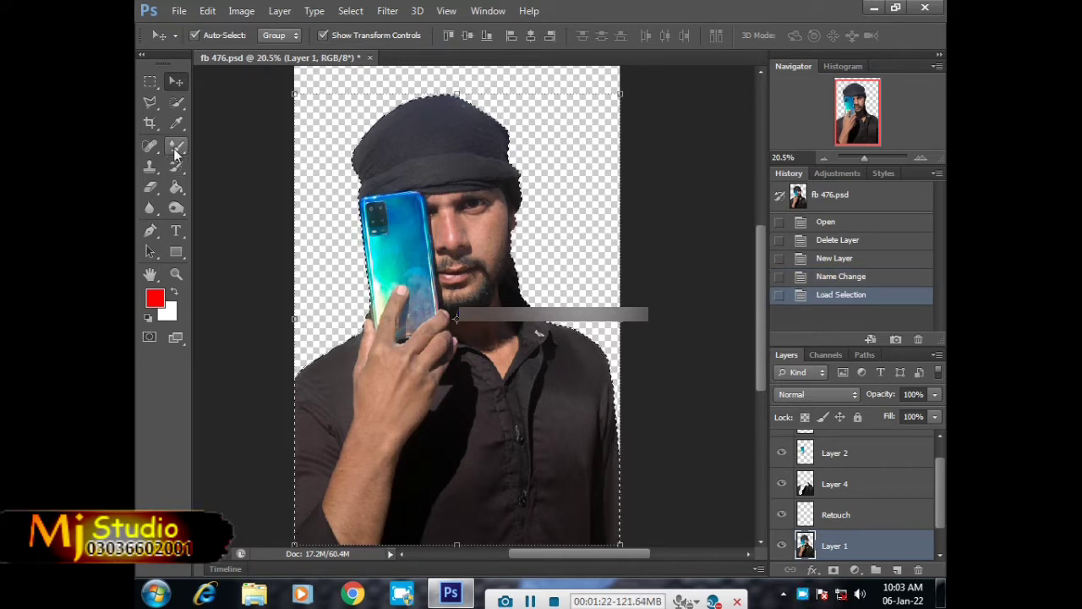
{"action": "left_click", "coordinate": [815, 518]}
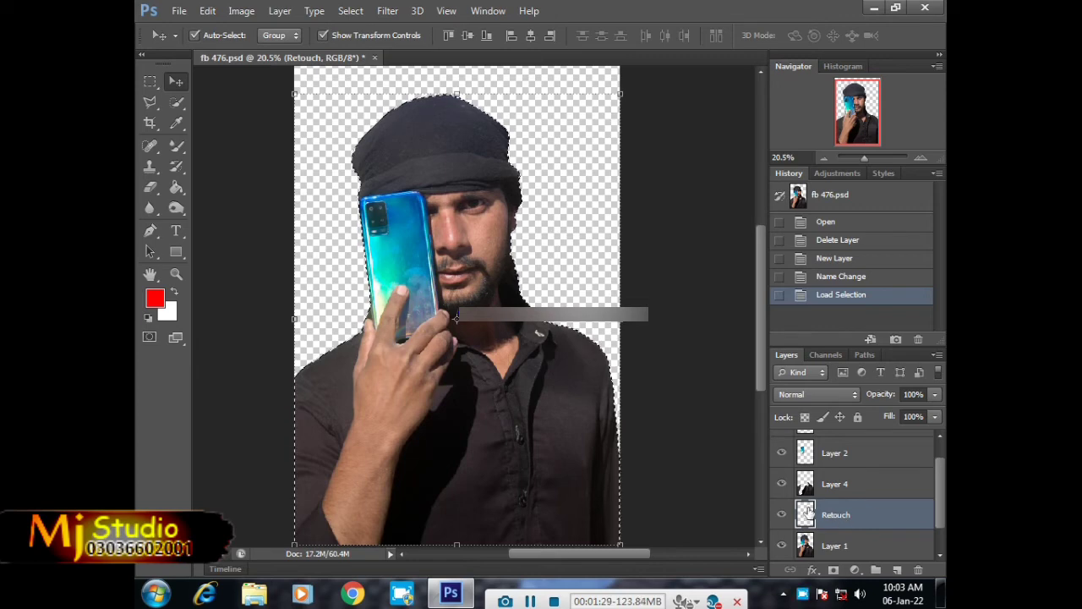
{"action": "scroll", "coordinate": [473, 196], "scroll_direction": "up", "scroll_amount": 4}
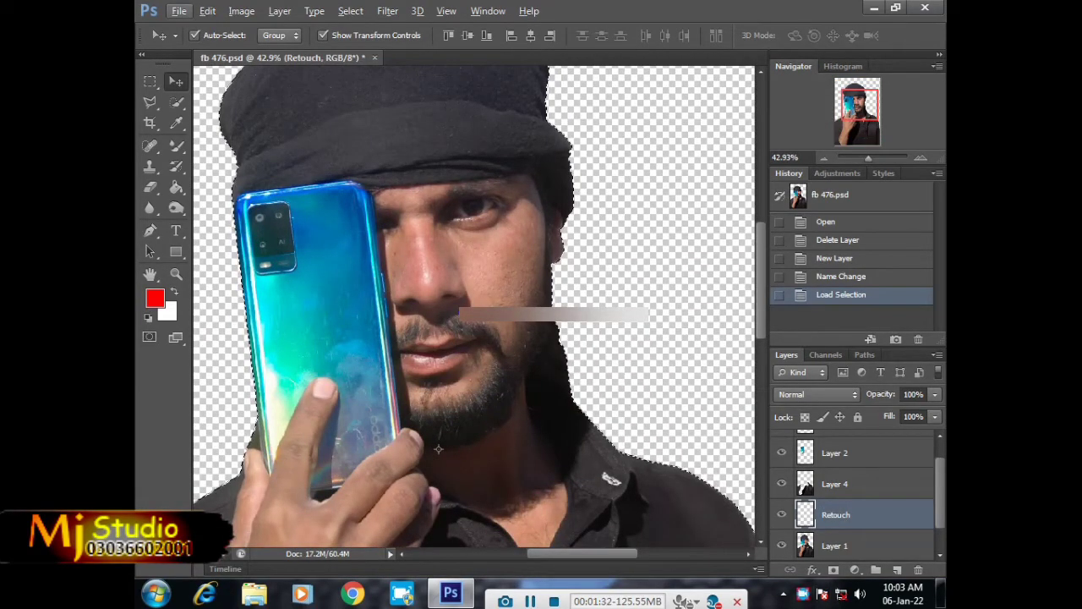
{"action": "scroll", "coordinate": [495, 322], "scroll_direction": "up", "scroll_amount": 3}
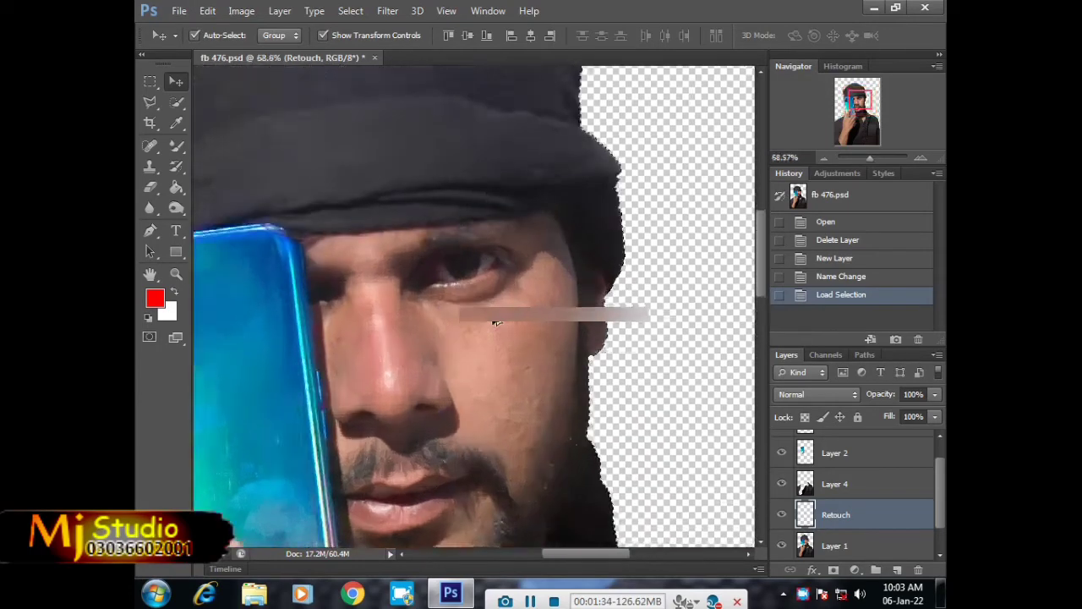
{"action": "scroll", "coordinate": [496, 322], "scroll_direction": "up", "scroll_amount": 1}
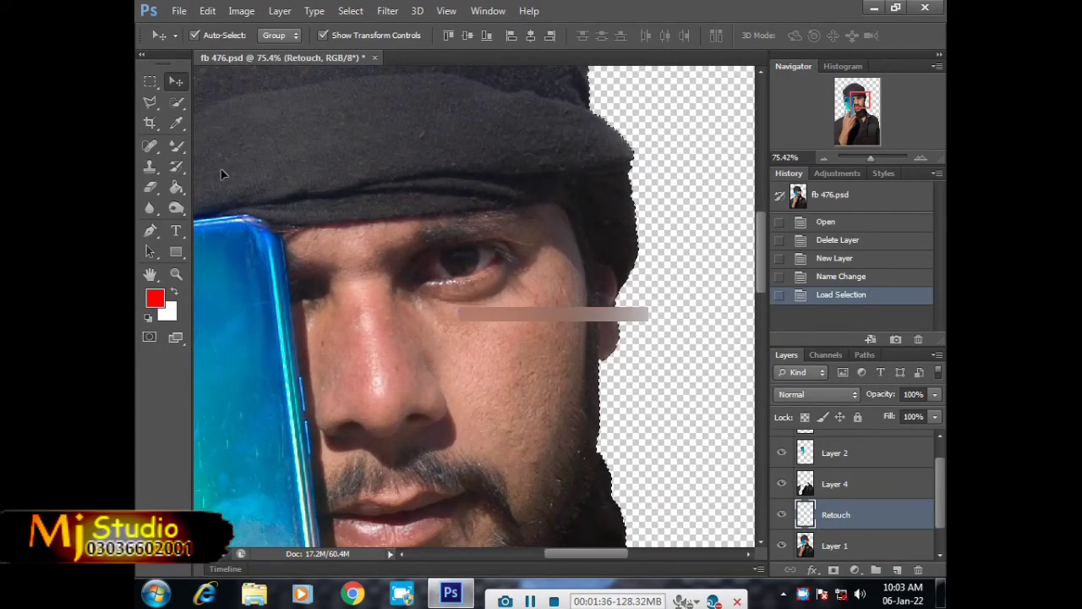
Step: Switch to the Mixer Brush Tool and shrink it from 408 to 116 px
{"action": "left_click", "coordinate": [176, 145]}
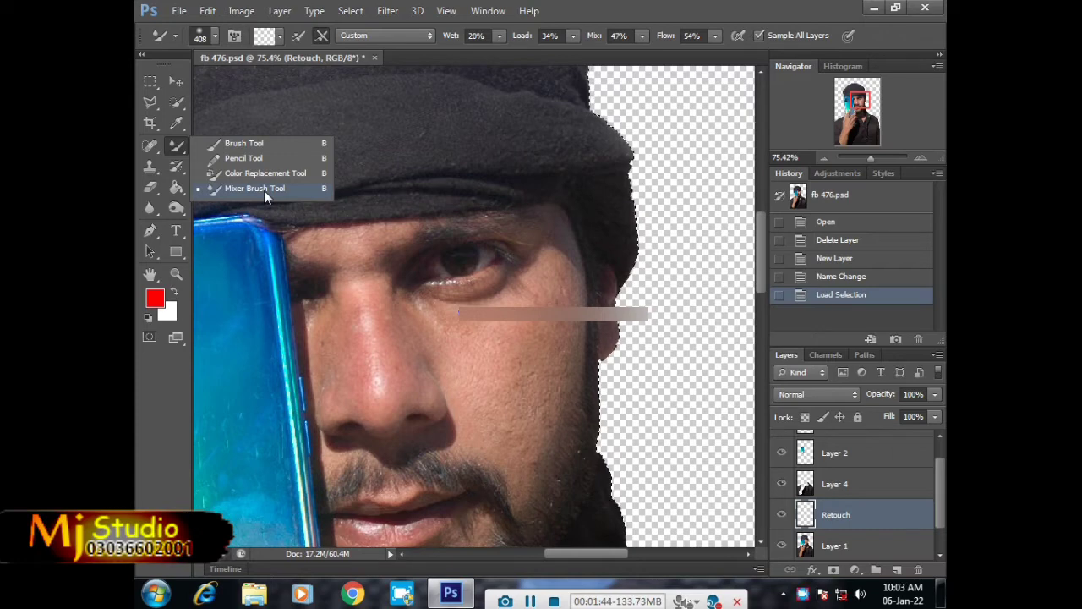
{"action": "left_click", "coordinate": [264, 190]}
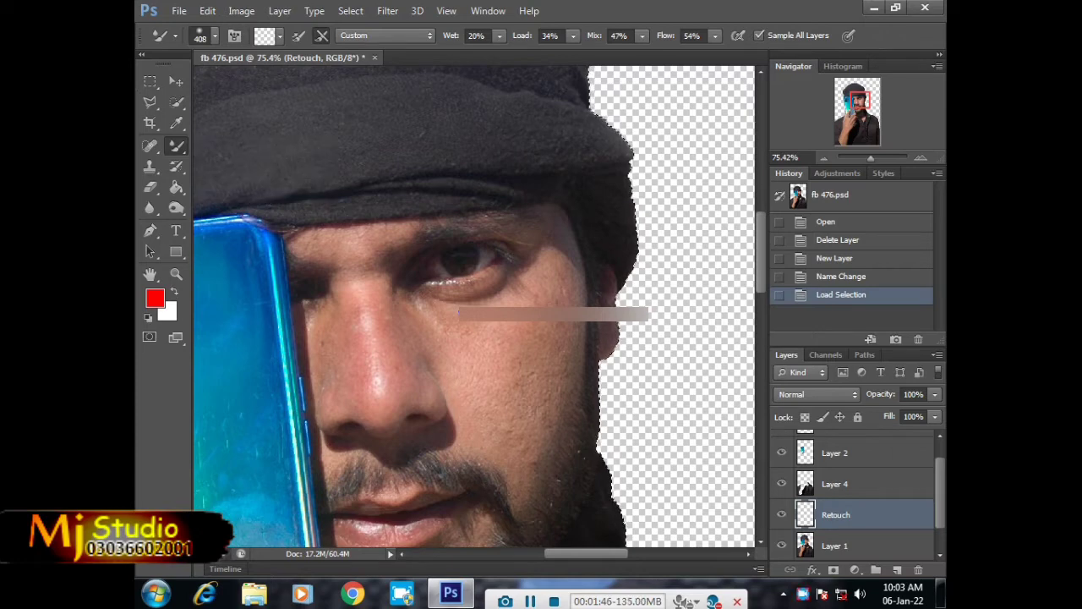
{"action": "left_click_drag", "start_coordinate": [573, 426], "coordinate": [520, 425]}
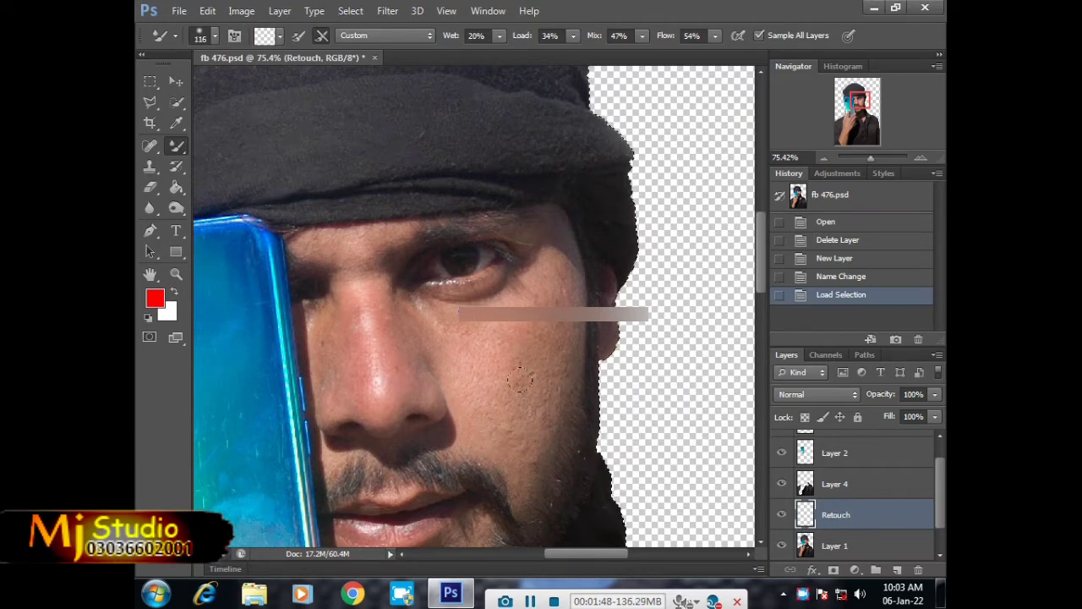
{"action": "scroll", "coordinate": [520, 380], "scroll_direction": "down", "scroll_amount": 2}
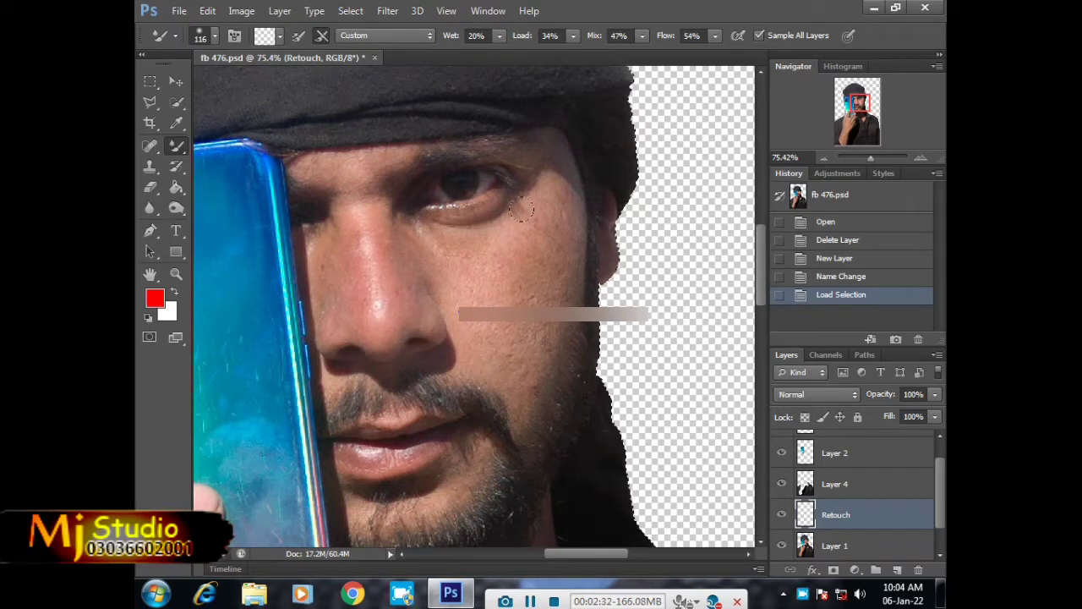
{"action": "scroll", "coordinate": [543, 203], "scroll_direction": "up", "scroll_amount": 1}
{"action": "scroll", "coordinate": [544, 203], "scroll_direction": "up", "scroll_amount": 3}
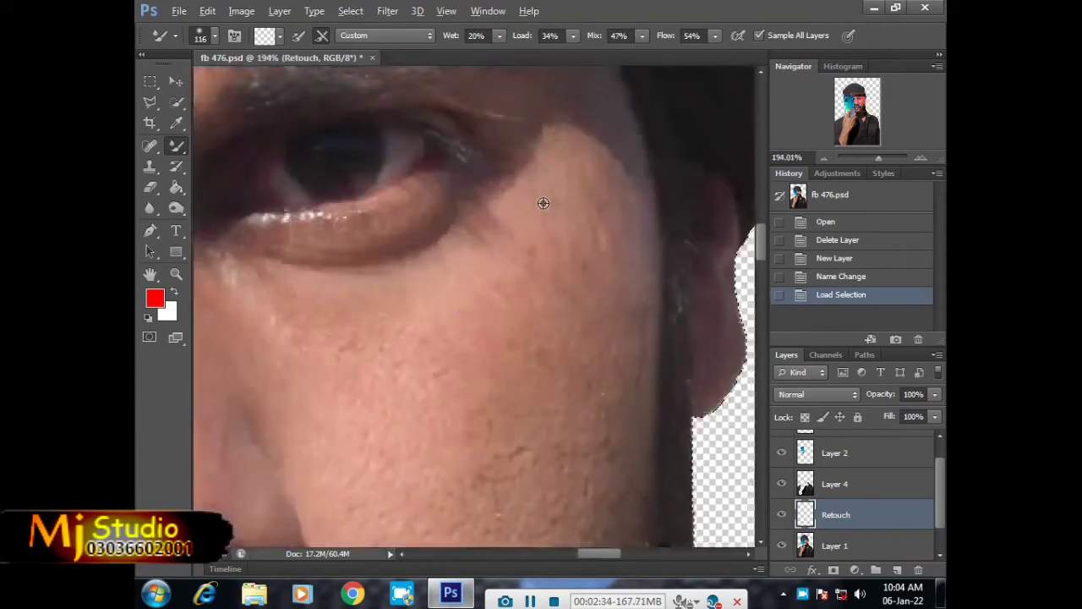
{"action": "scroll", "coordinate": [516, 250], "scroll_direction": "up", "scroll_amount": 4}
{"action": "scroll", "coordinate": [522, 249], "scroll_direction": "up", "scroll_amount": 2}
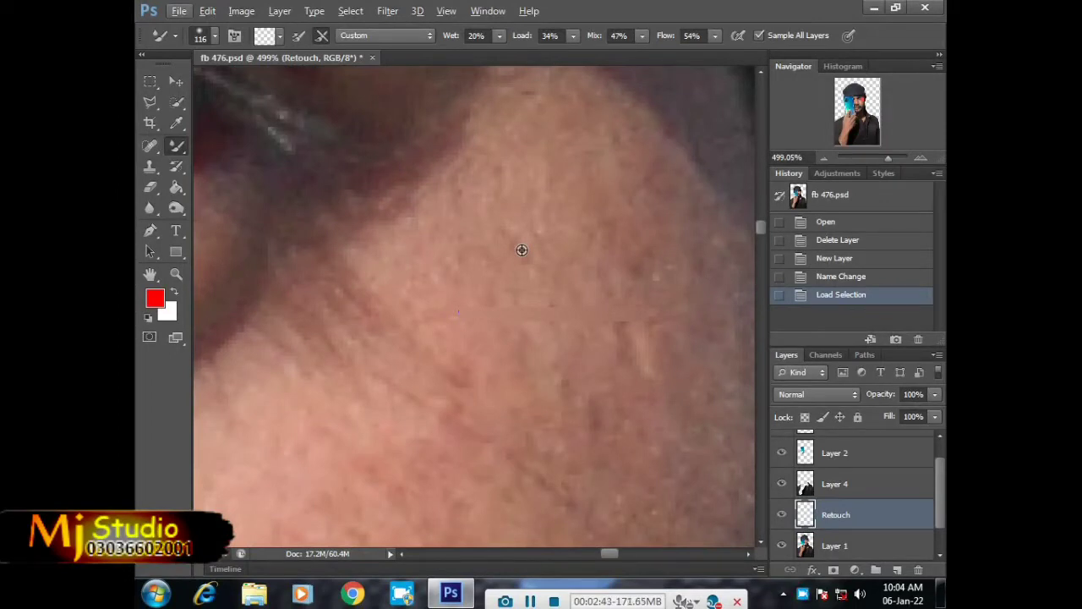
{"action": "scroll", "coordinate": [521, 249], "scroll_direction": "down", "scroll_amount": 2}
{"action": "scroll", "coordinate": [522, 250], "scroll_direction": "down", "scroll_amount": 2}
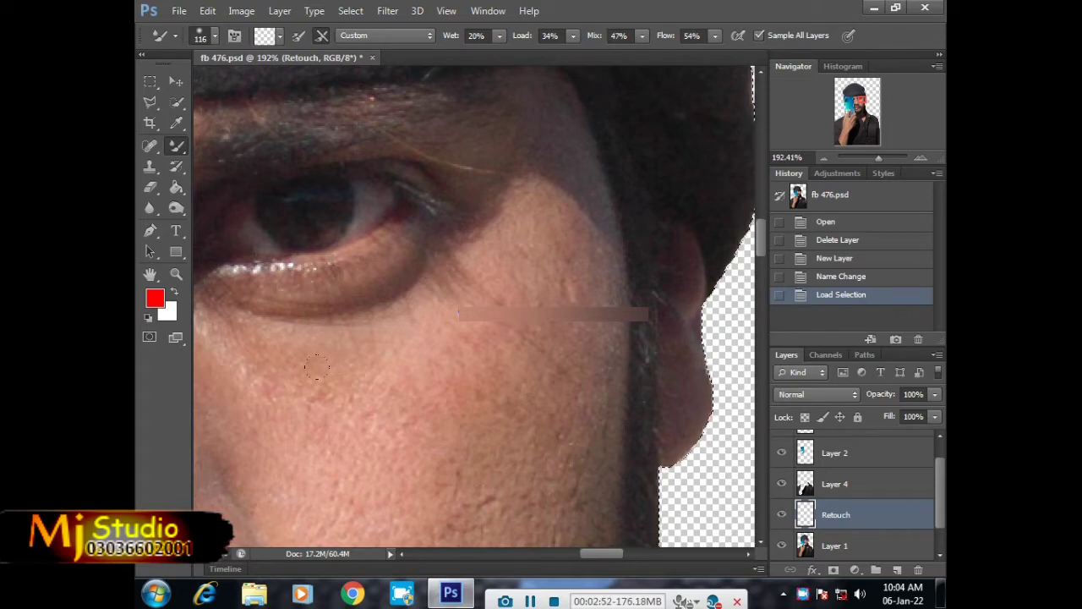
{"action": "scroll", "coordinate": [490, 403], "scroll_direction": "down", "scroll_amount": 1}
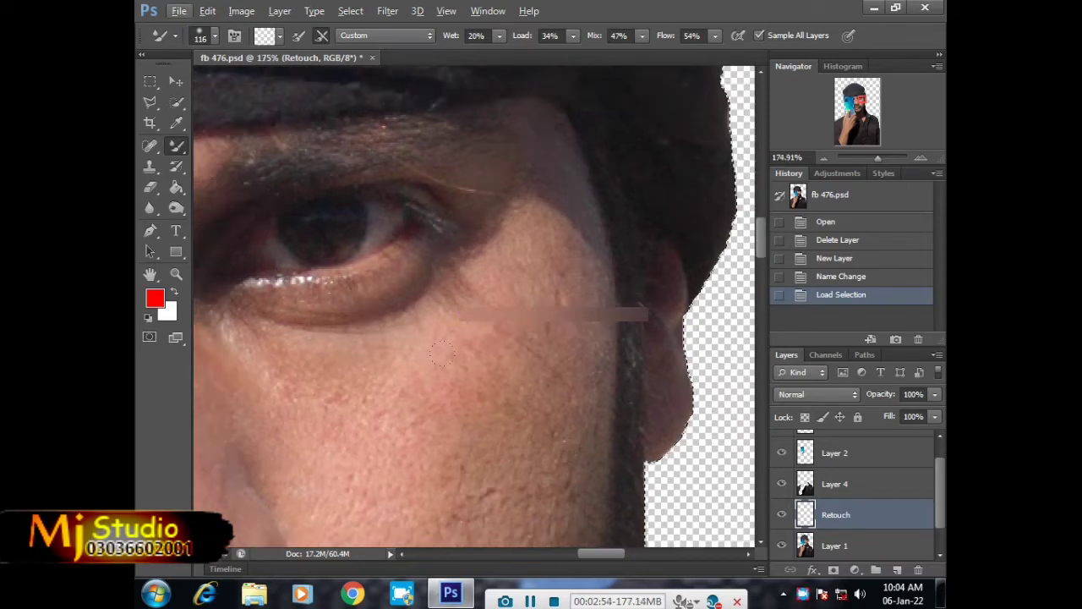
{"action": "scroll", "coordinate": [570, 302], "scroll_direction": "up", "scroll_amount": 1}
{"action": "scroll", "coordinate": [570, 302], "scroll_direction": "up", "scroll_amount": 1}
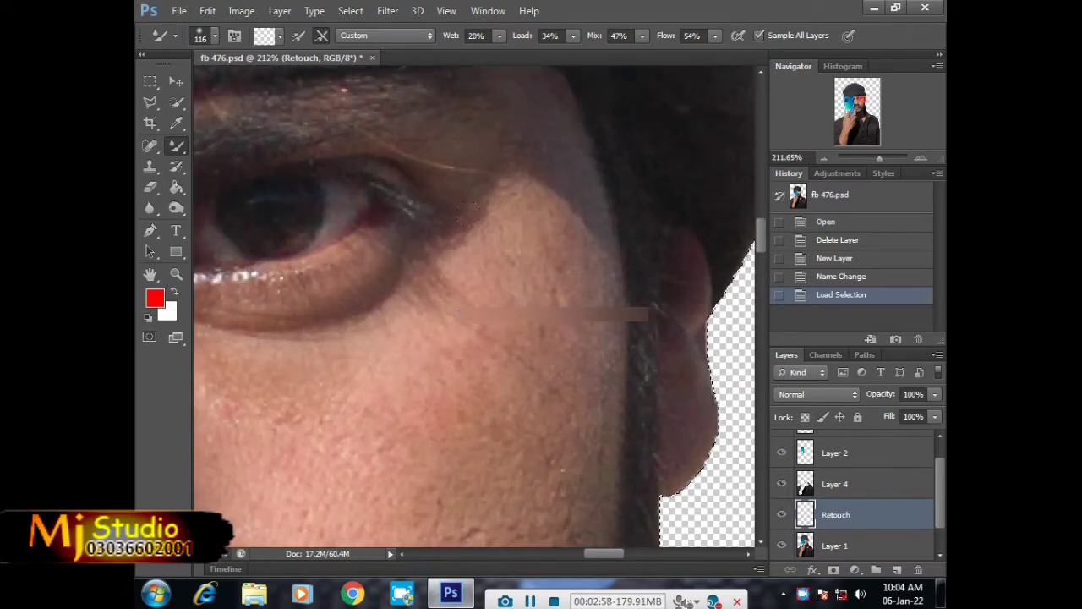
{"action": "scroll", "coordinate": [552, 280], "scroll_direction": "down", "scroll_amount": 1}
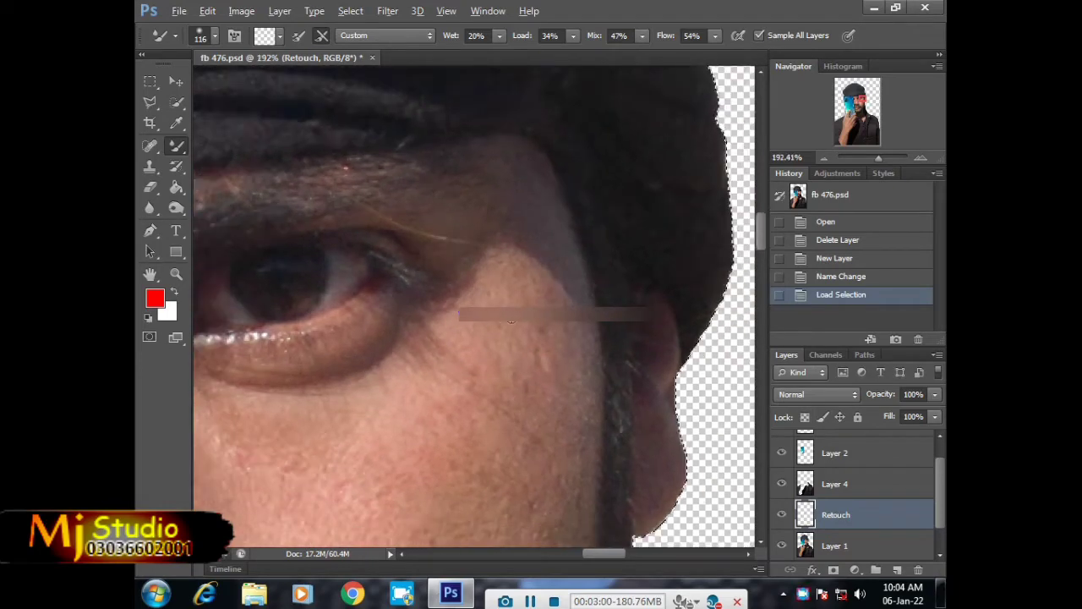
{"action": "scroll", "coordinate": [511, 321], "scroll_direction": "down", "scroll_amount": 1}
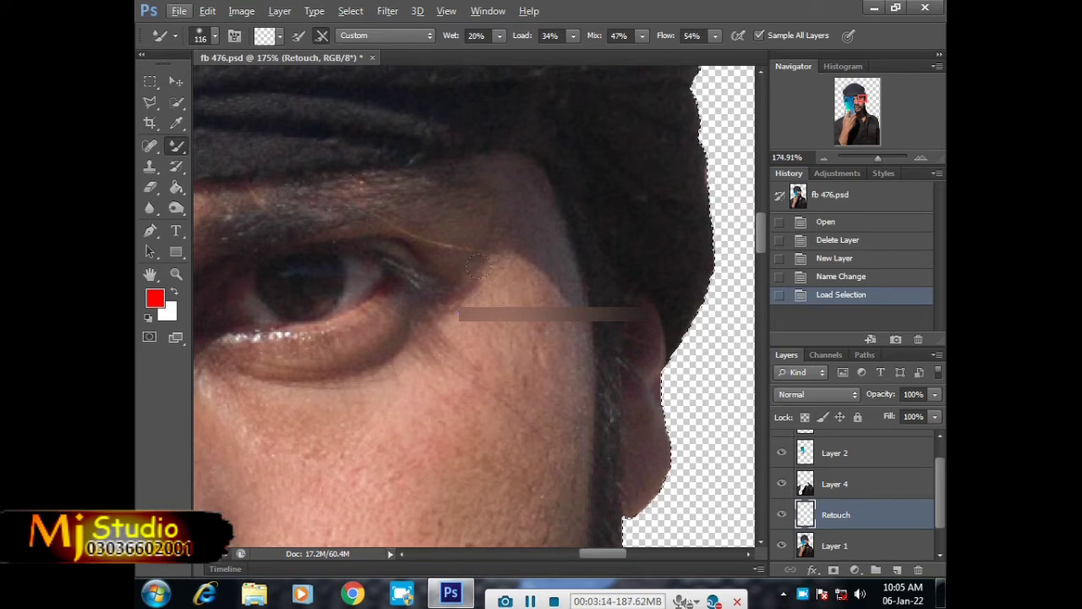
Step: Resize the brush to about 131 px, try a stroke below the brow, and undo it
{"action": "left_click_drag", "start_coordinate": [462, 358], "coordinate": [448, 364]}
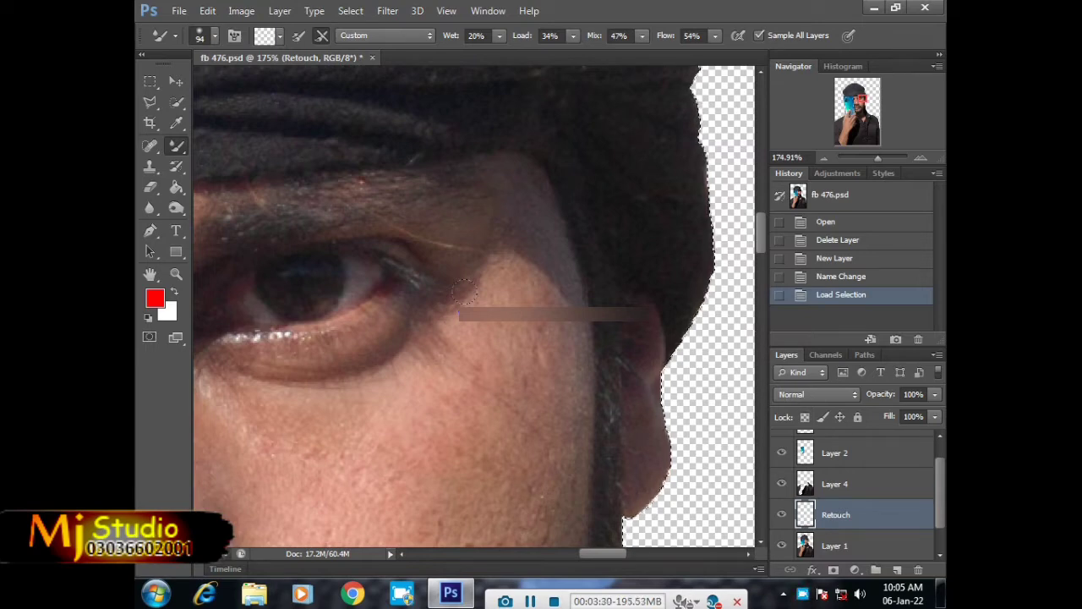
{"action": "mouse_move", "coordinate": [504, 331]}
{"action": "left_mouse_down"}
{"action": "mouse_move", "coordinate": [529, 339]}
{"action": "mouse_move", "coordinate": [497, 353]}
{"action": "left_mouse_up"}
{"action": "left_click_drag", "start_coordinate": [470, 243], "coordinate": [501, 296]}
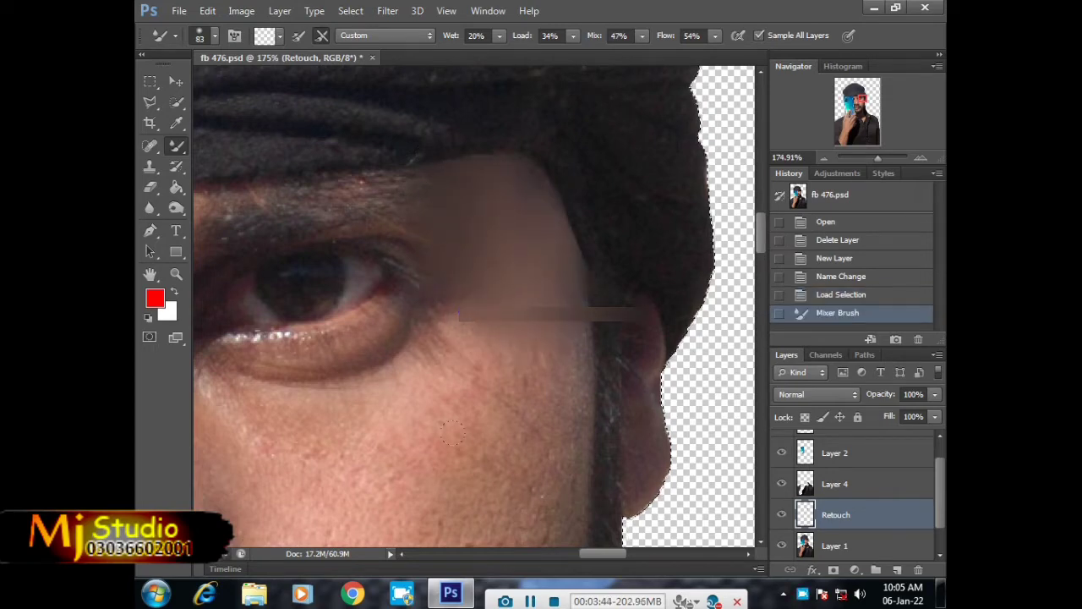
{"action": "left_click", "coordinate": [840, 296]}
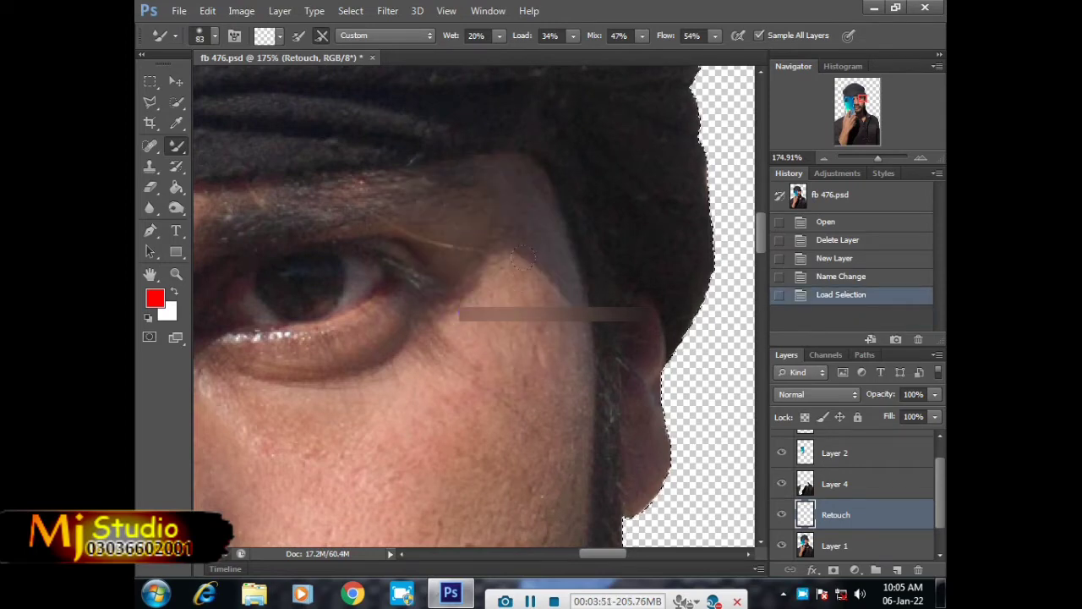
Step: Shrink the brush to 37 px and smooth the skin below the cap edge and above the eye
{"action": "left_click_drag", "start_coordinate": [534, 307], "coordinate": [506, 321]}
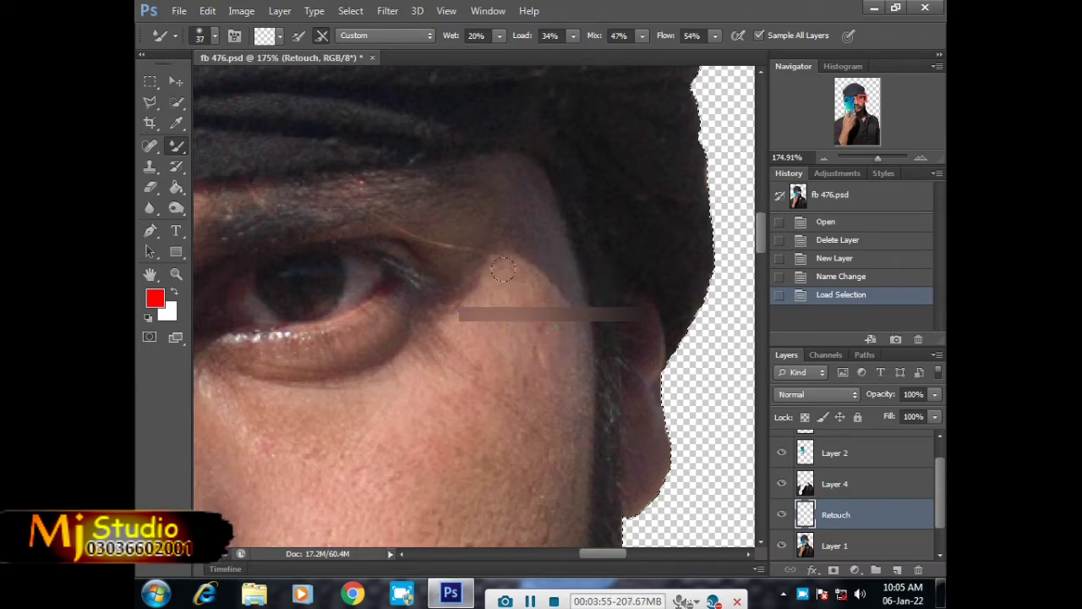
{"action": "scroll", "coordinate": [512, 338], "scroll_direction": "up", "scroll_amount": 3}
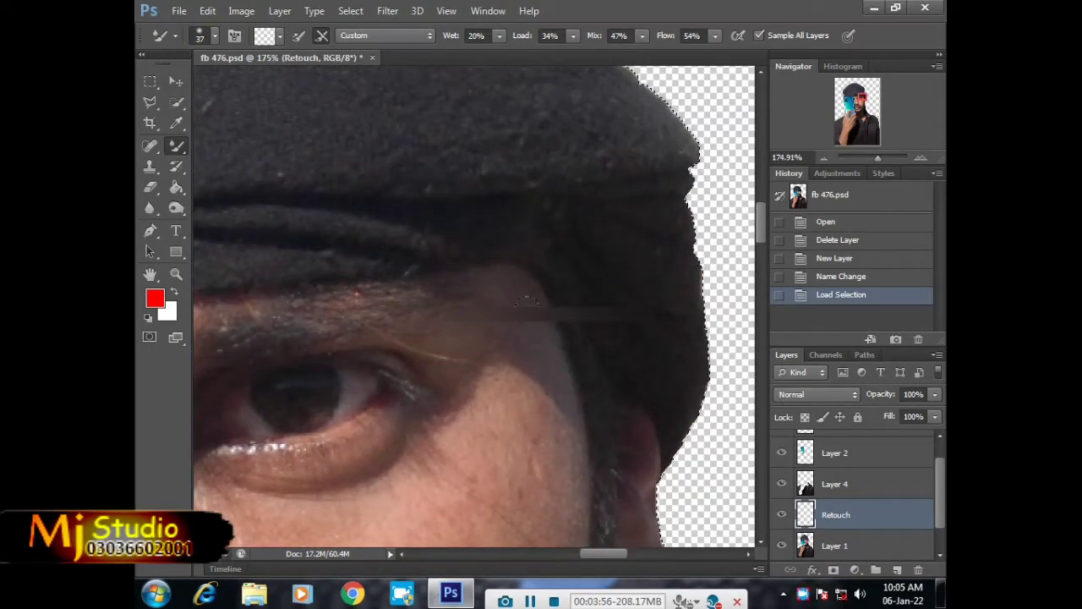
{"action": "scroll", "coordinate": [520, 301], "scroll_direction": "down", "scroll_amount": 1}
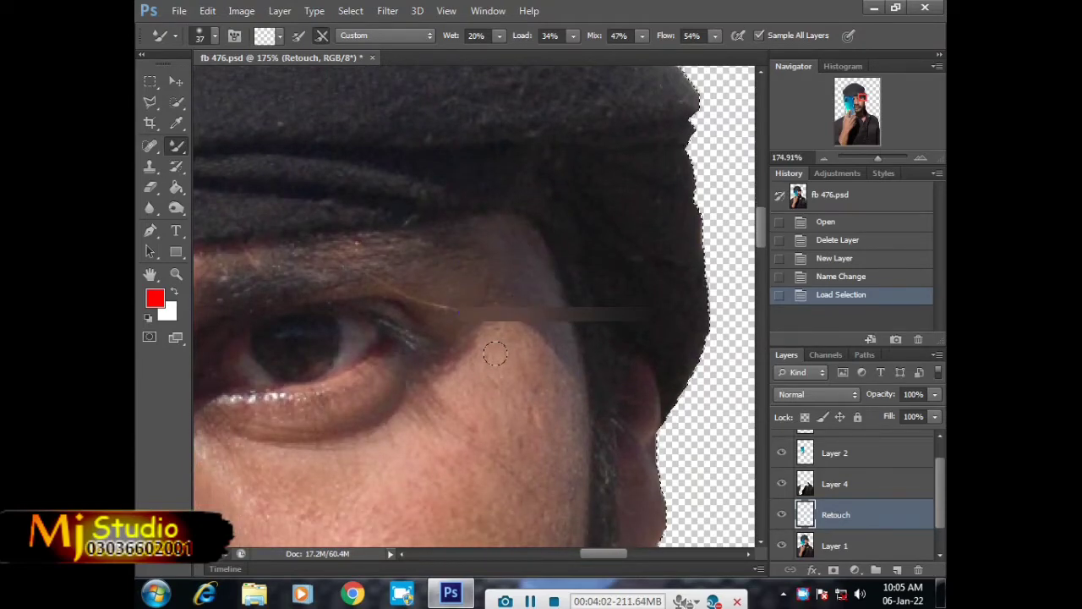
{"action": "scroll", "coordinate": [517, 286], "scroll_direction": "up", "scroll_amount": 2}
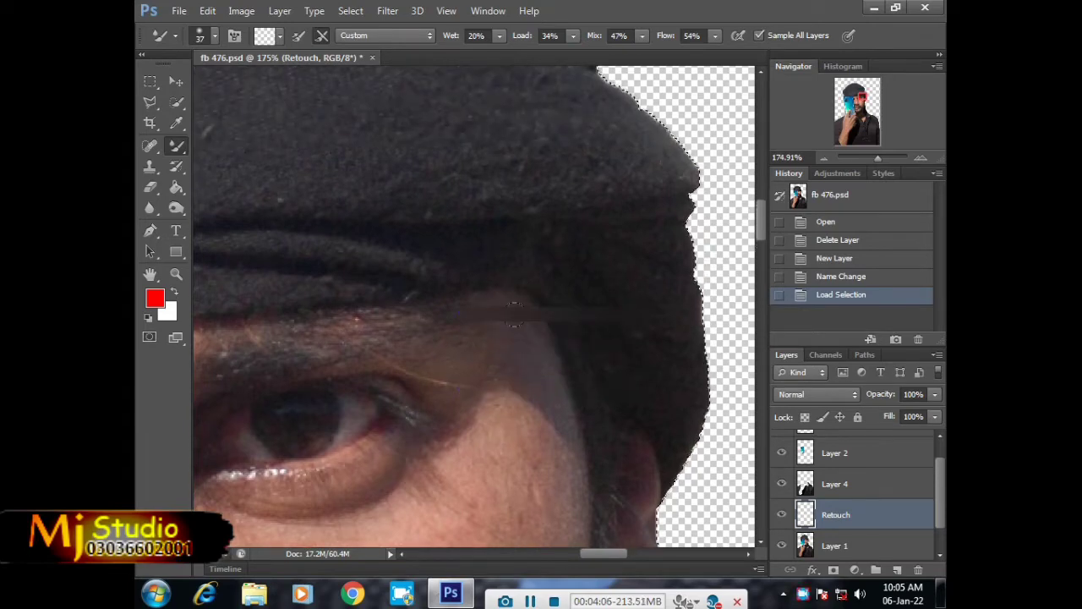
{"action": "left_click_drag", "start_coordinate": [512, 311], "coordinate": [531, 390]}
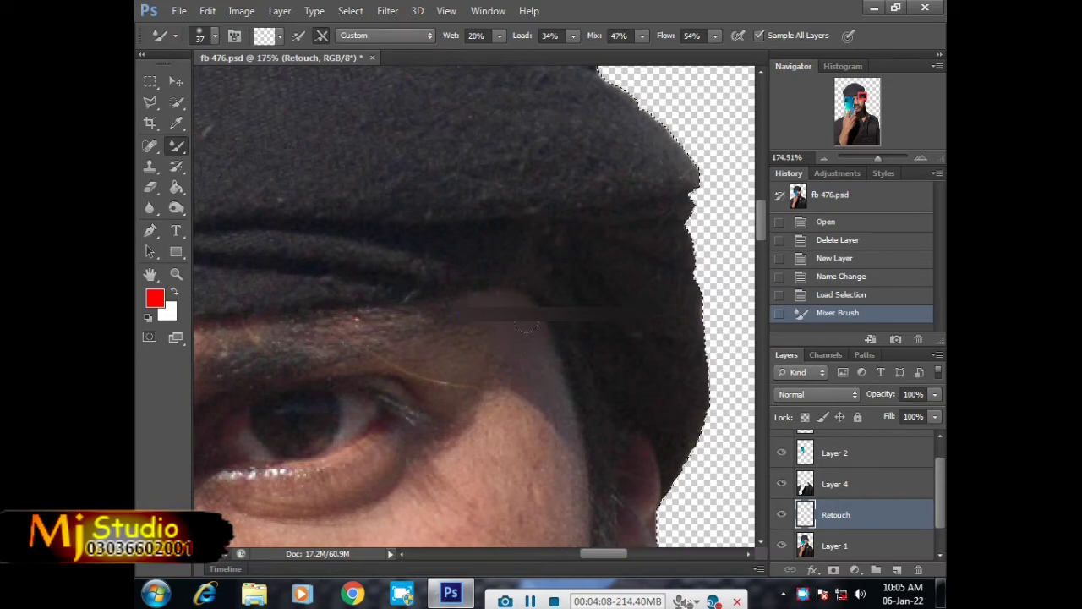
{"action": "left_click_drag", "start_coordinate": [555, 434], "coordinate": [561, 444]}
{"action": "mouse_move", "coordinate": [520, 372]}
{"action": "left_mouse_down"}
{"action": "mouse_move", "coordinate": [504, 361]}
{"action": "mouse_move", "coordinate": [489, 372]}
{"action": "left_mouse_up"}
{"action": "scroll", "coordinate": [496, 345], "scroll_direction": "down", "scroll_amount": 3}
{"action": "mouse_move", "coordinate": [496, 313]}
{"action": "left_mouse_down"}
{"action": "mouse_move", "coordinate": [511, 272]}
{"action": "mouse_move", "coordinate": [548, 378]}
{"action": "left_mouse_up"}
Step: Set the brush to 64 px and pan to bring the cheek, nose and eye into view
{"action": "scroll", "coordinate": [548, 378], "scroll_direction": "down", "scroll_amount": 3}
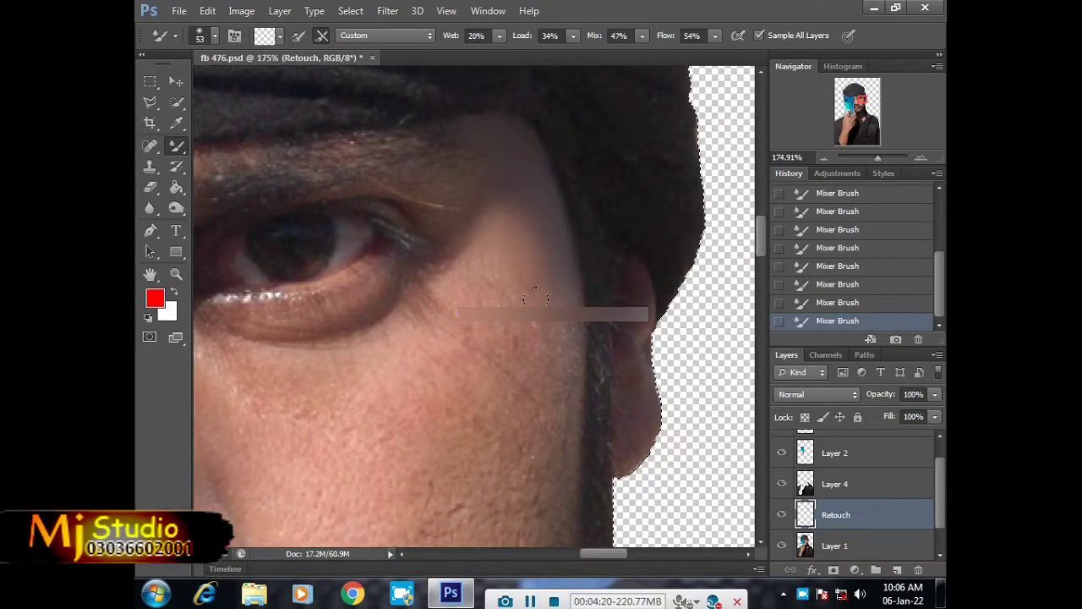
{"action": "scroll", "coordinate": [535, 298], "scroll_direction": "down", "scroll_amount": 1}
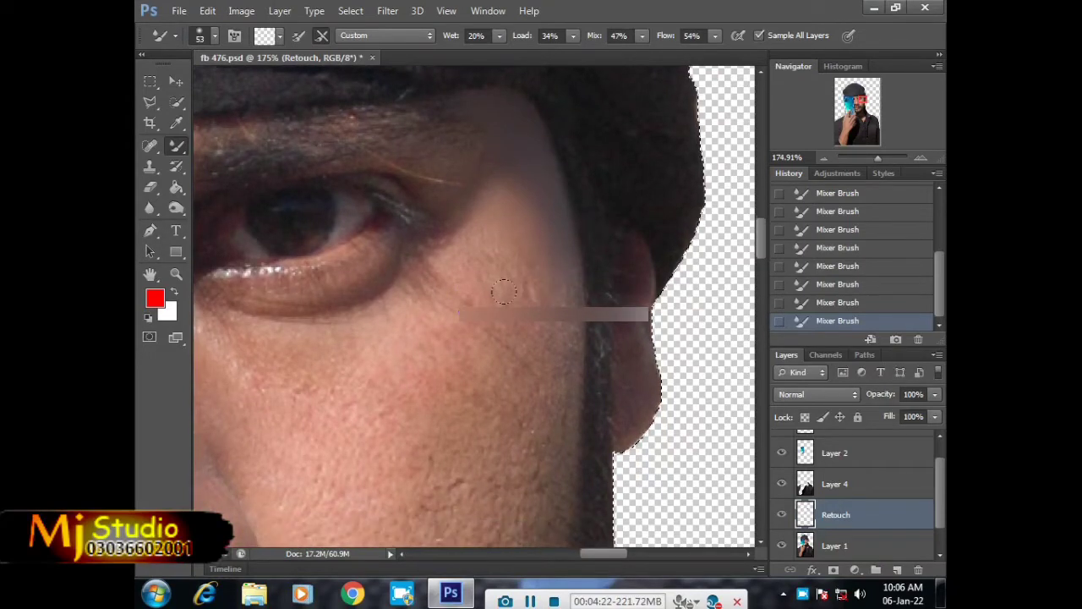
{"action": "left_click_drag", "start_coordinate": [485, 284], "coordinate": [488, 382]}
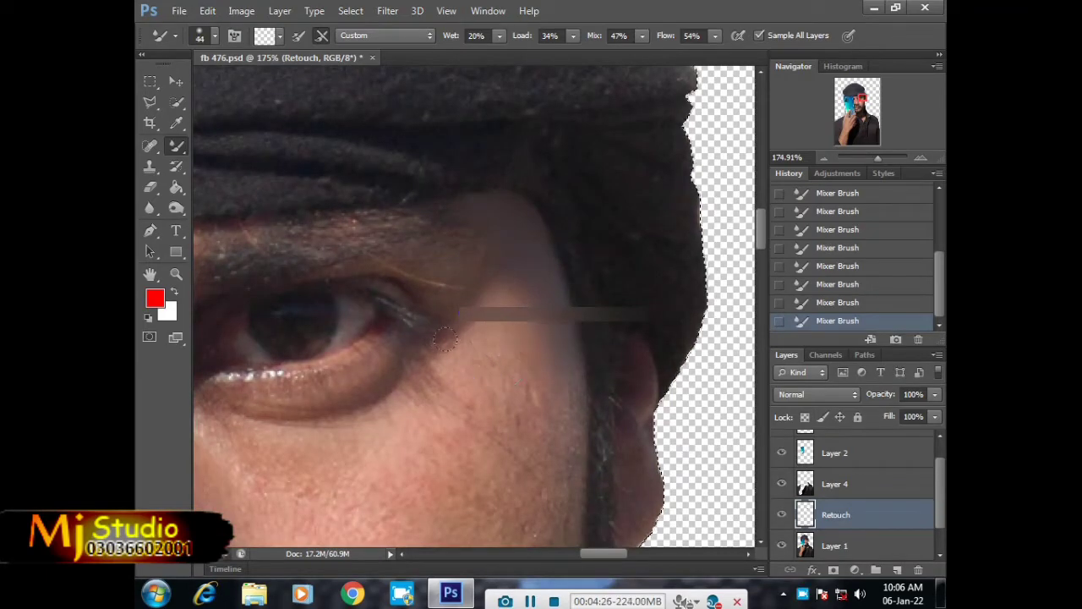
{"action": "left_click_drag", "start_coordinate": [457, 336], "coordinate": [487, 362]}
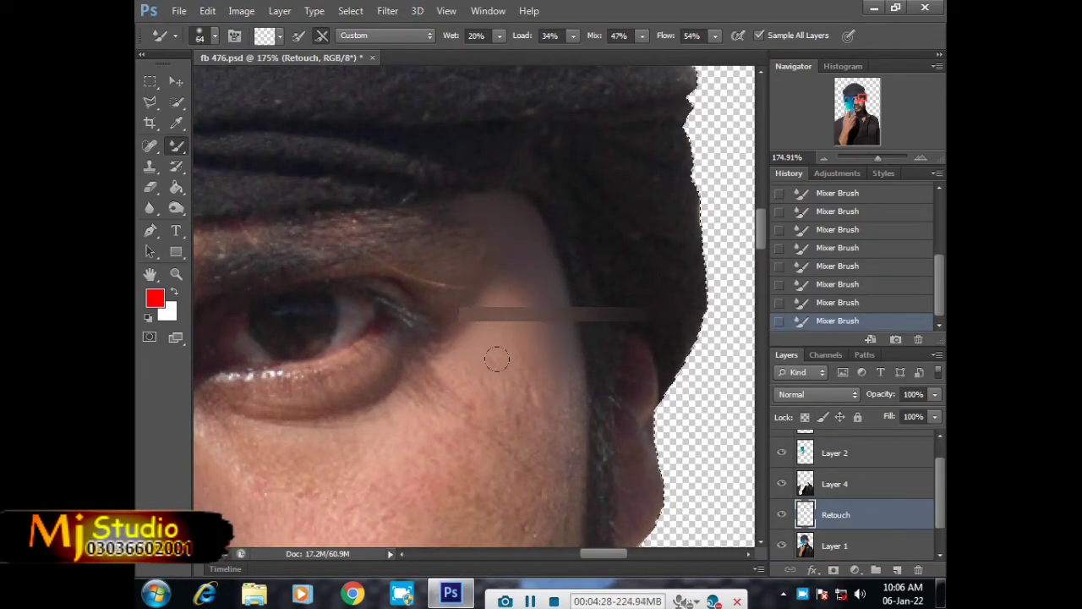
{"action": "left_click_drag", "start_coordinate": [532, 398], "coordinate": [505, 296]}
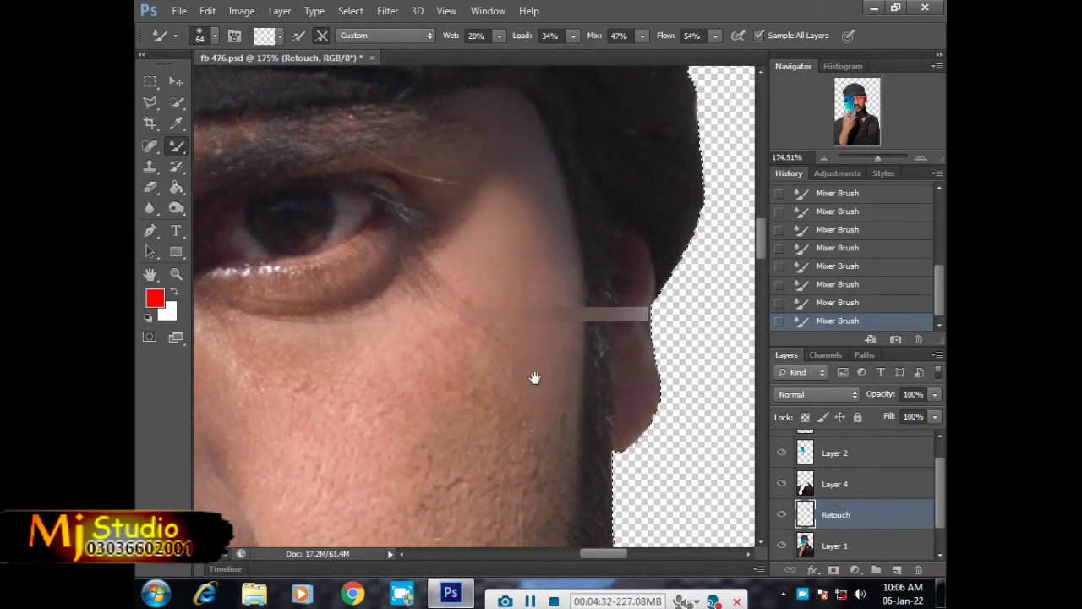
{"action": "left_click_drag", "start_coordinate": [534, 374], "coordinate": [559, 371]}
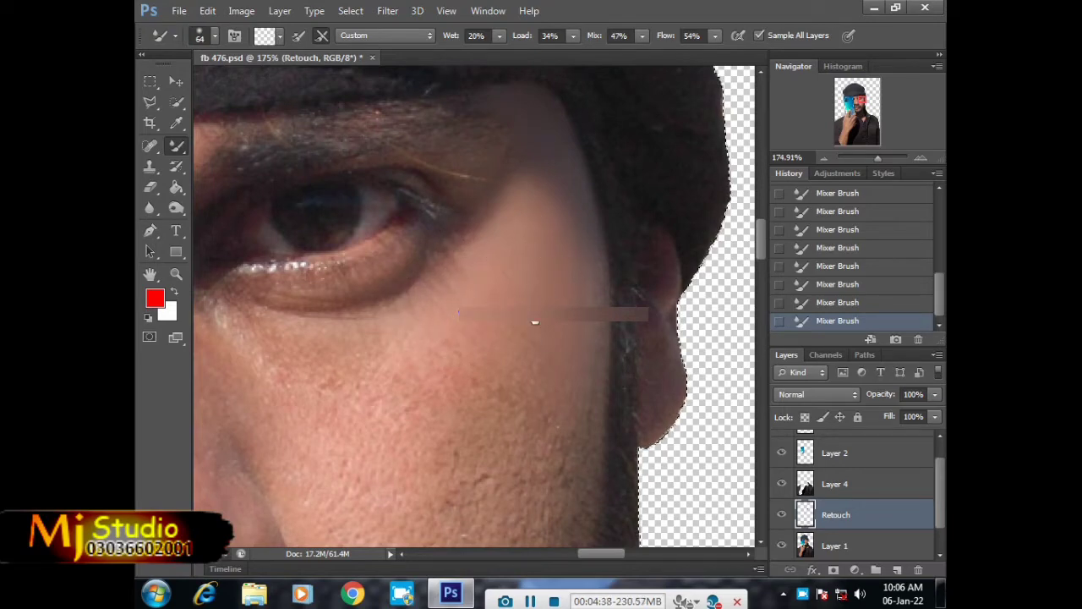
{"action": "left_click_drag", "start_coordinate": [533, 318], "coordinate": [512, 246]}
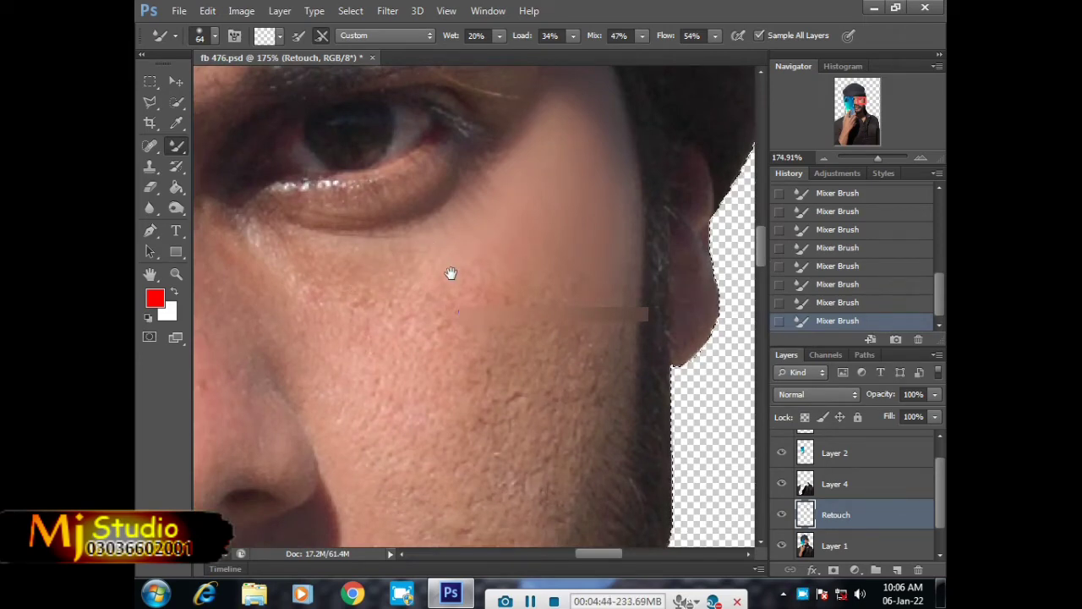
{"action": "left_click_drag", "start_coordinate": [430, 252], "coordinate": [433, 312]}
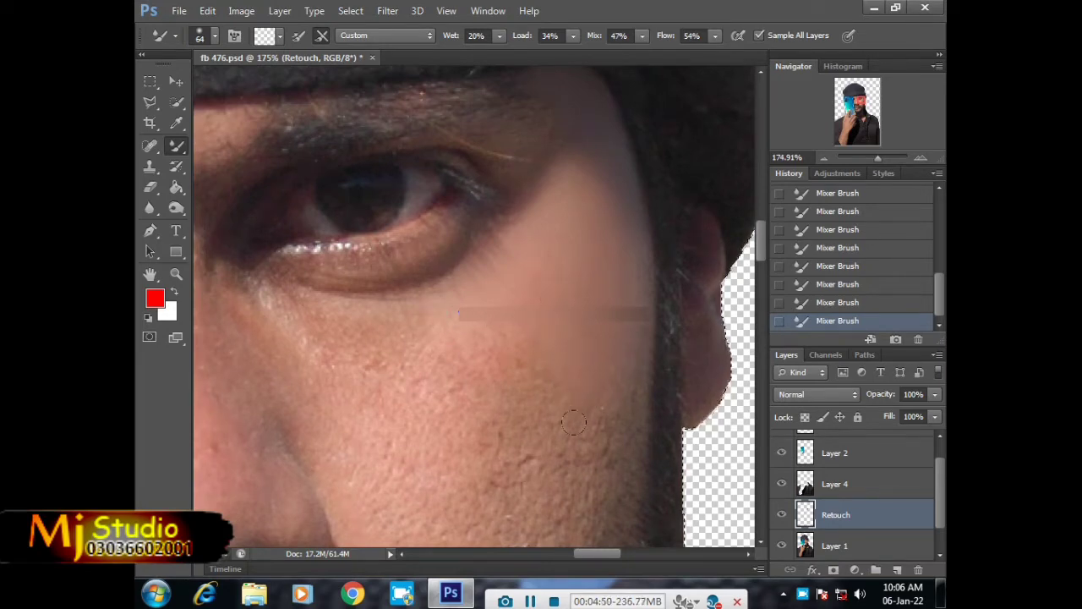
Step: Zoom around the upper cheek and reduce the brush size to 49 px
{"action": "scroll", "coordinate": [587, 454], "scroll_direction": "down", "scroll_amount": 3}
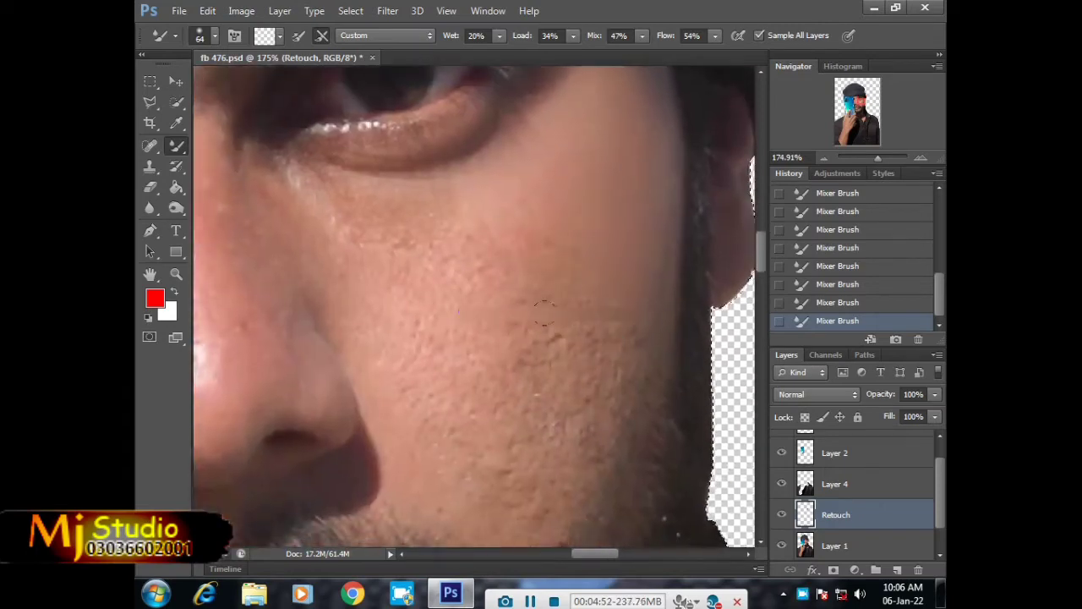
{"action": "scroll", "coordinate": [473, 265], "scroll_direction": "up", "scroll_amount": 2}
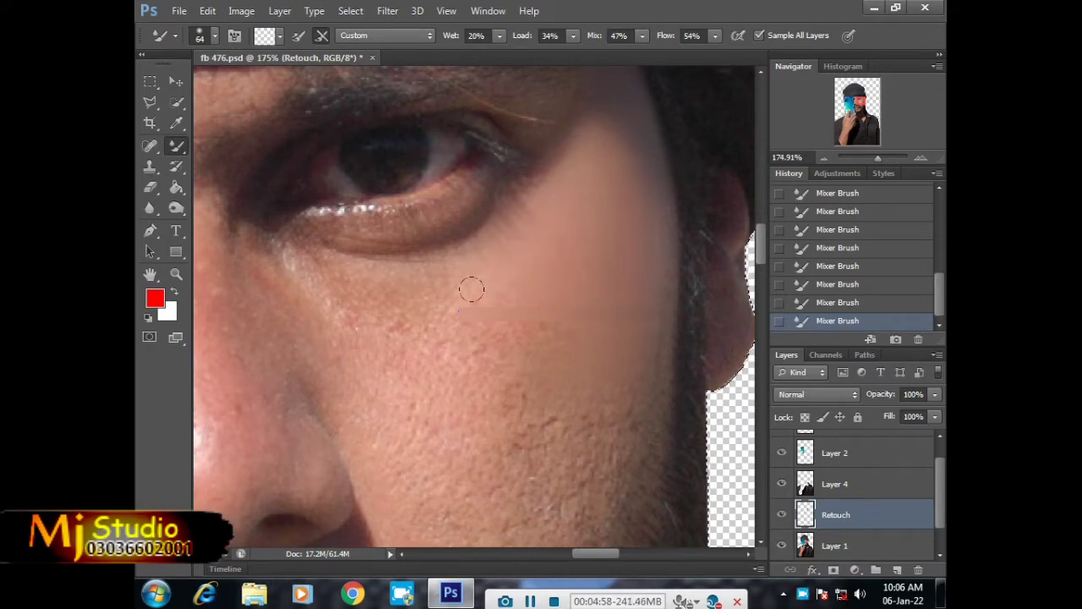
{"action": "scroll", "coordinate": [428, 313], "scroll_direction": "up", "scroll_amount": 1}
{"action": "scroll", "coordinate": [427, 313], "scroll_direction": "left", "scroll_amount": 2}
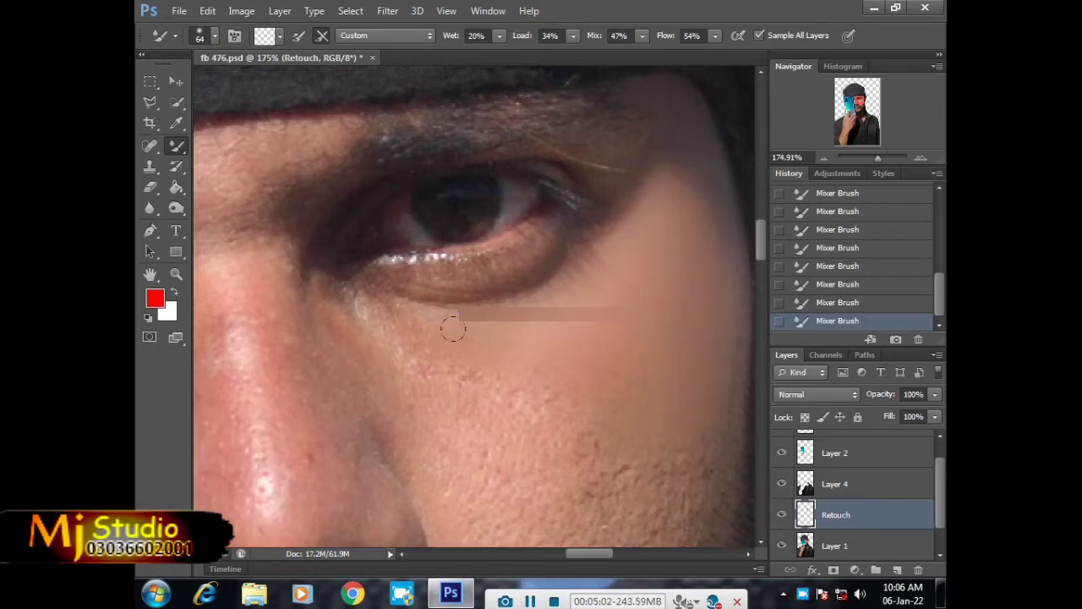
{"action": "scroll", "coordinate": [377, 311], "scroll_direction": "down", "scroll_amount": 1}
{"action": "scroll", "coordinate": [375, 340], "scroll_direction": "right", "scroll_amount": 2}
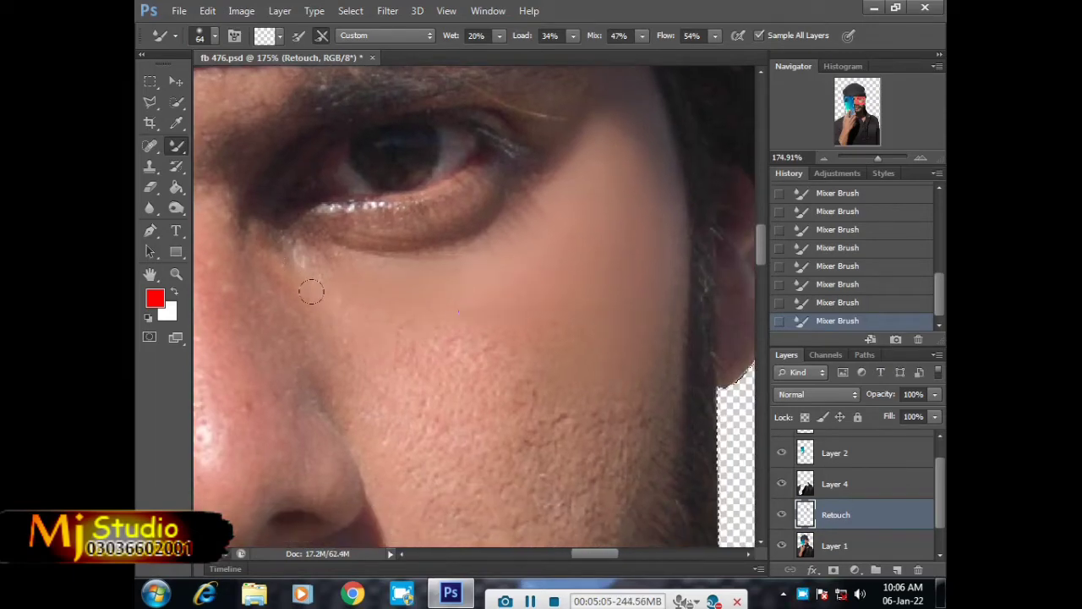
{"action": "scroll", "coordinate": [336, 275], "scroll_direction": "down", "scroll_amount": 2}
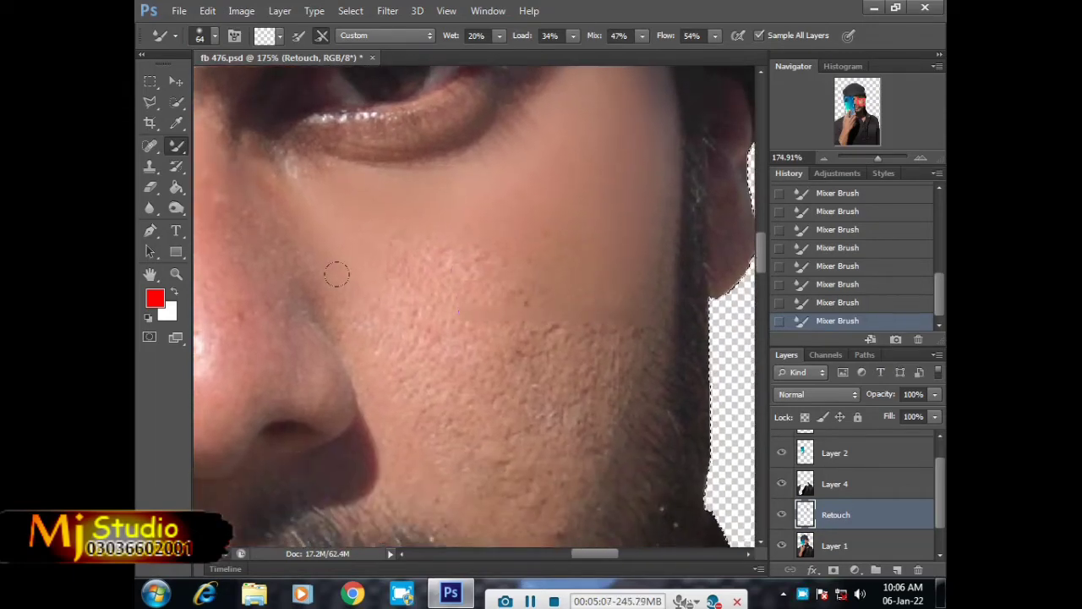
{"action": "right_click", "coordinate": [393, 406], "text": "alt"}
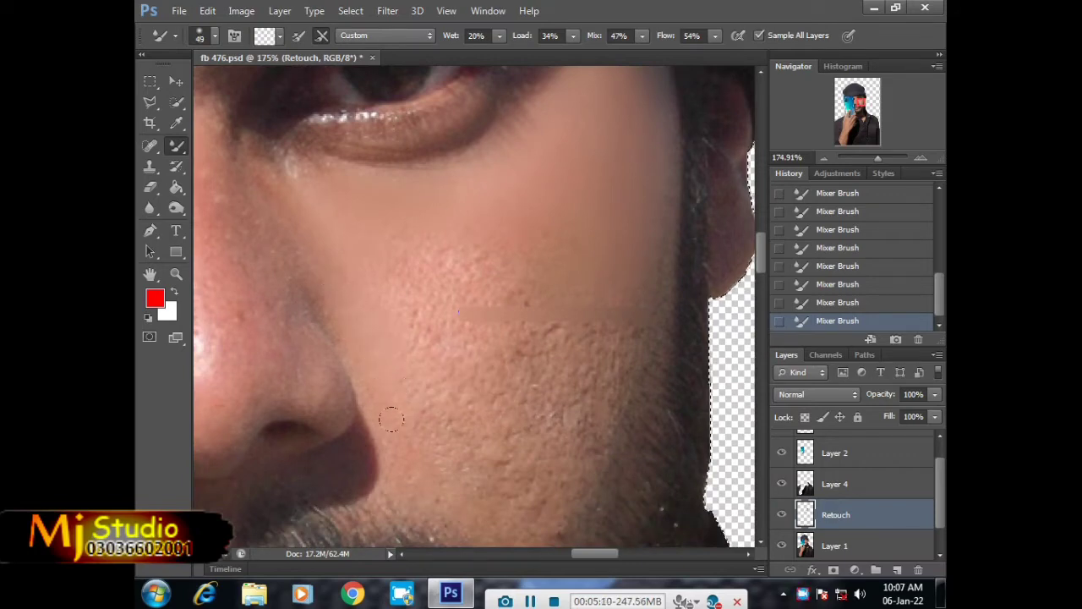
{"action": "scroll", "coordinate": [414, 435], "scroll_direction": "down", "scroll_amount": 1}
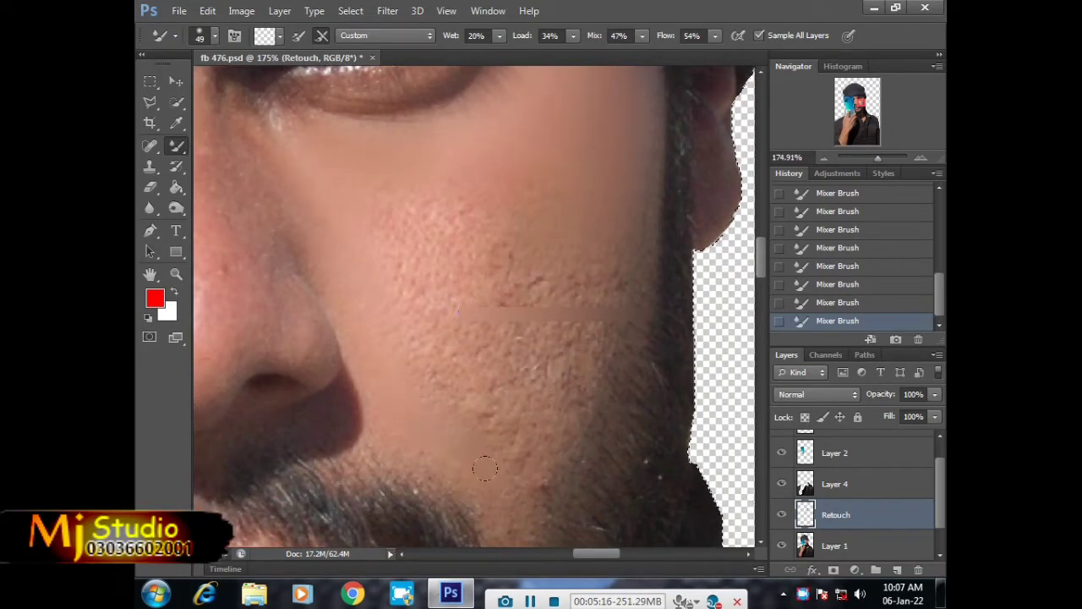
{"action": "scroll", "coordinate": [507, 465], "scroll_direction": "up", "scroll_amount": 1}
Step: Brush over the upper cheek skin, nudging the view as needed
{"action": "left_click_drag", "start_coordinate": [509, 490], "coordinate": [510, 465]}
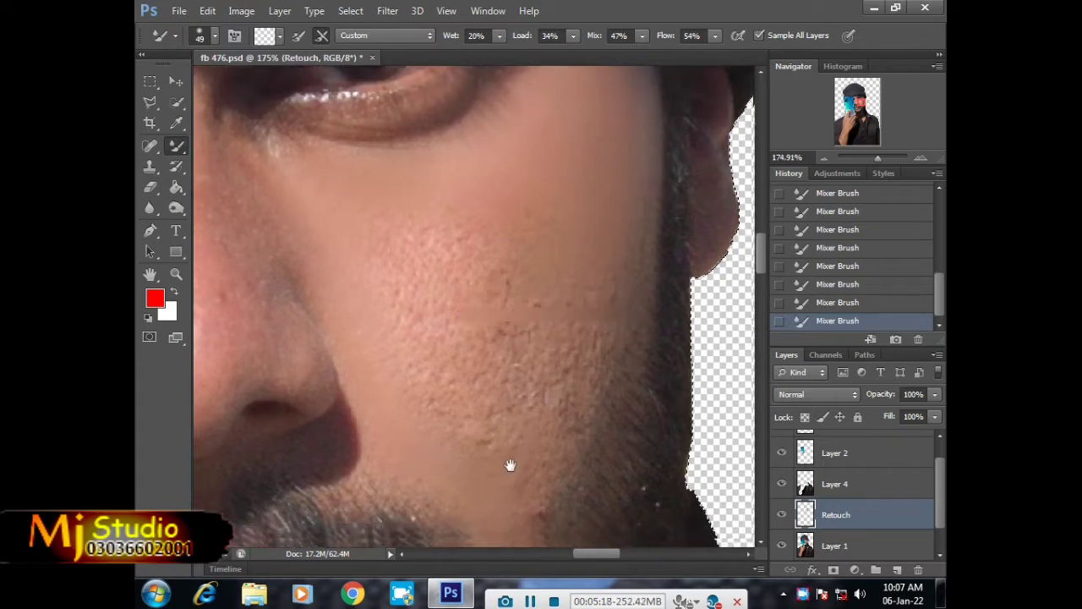
{"action": "scroll", "coordinate": [510, 465], "scroll_direction": "down", "scroll_amount": 1}
{"action": "scroll", "coordinate": [497, 457], "scroll_direction": "up", "scroll_amount": 1}
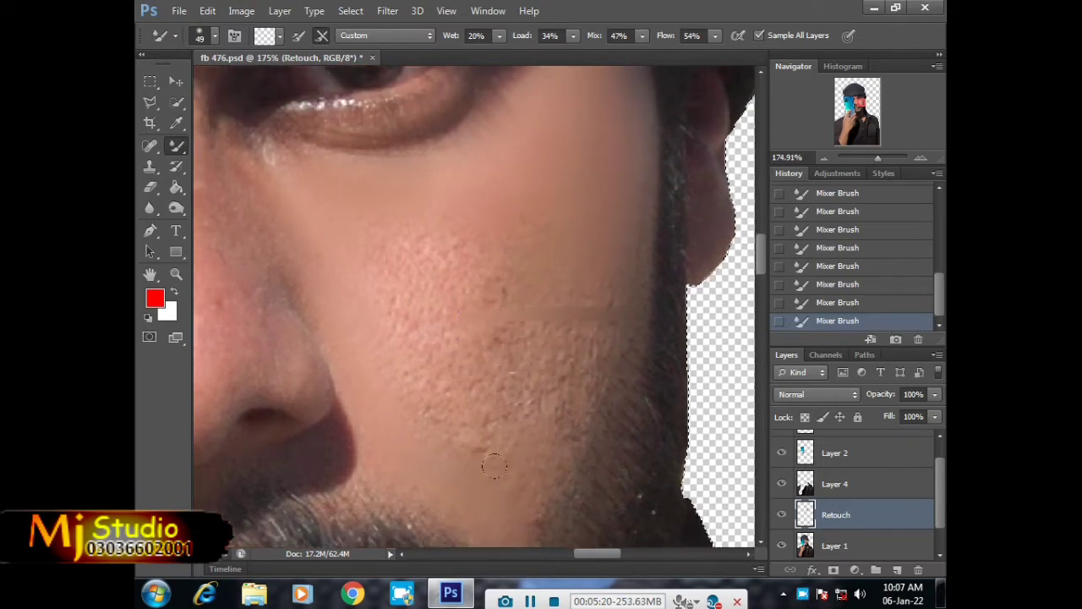
{"action": "left_click_drag", "start_coordinate": [560, 390], "coordinate": [543, 406]}
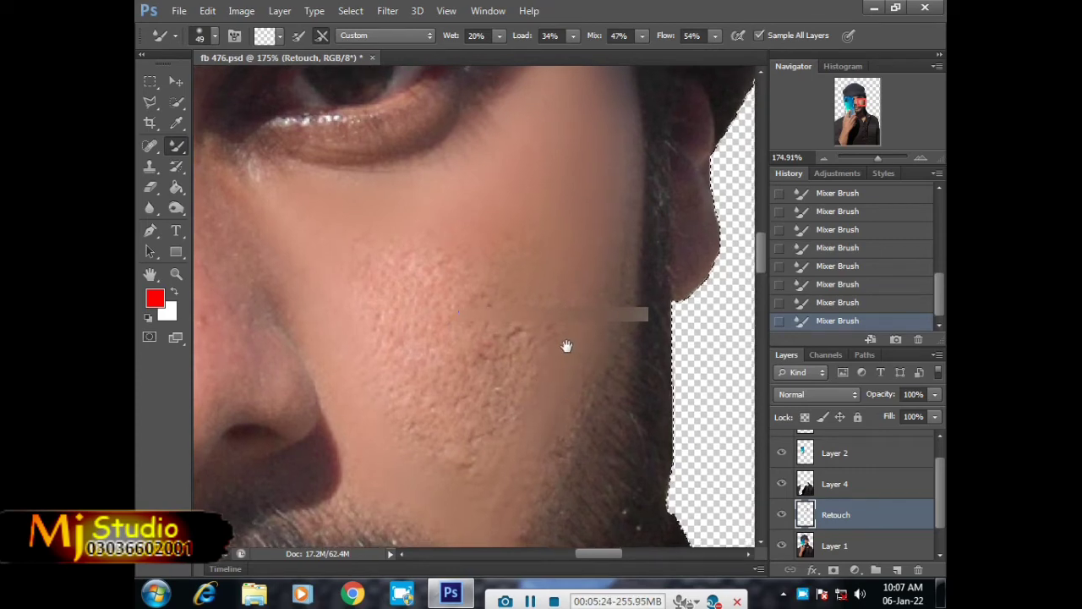
{"action": "scroll", "coordinate": [563, 346], "scroll_direction": "up", "scroll_amount": 1}
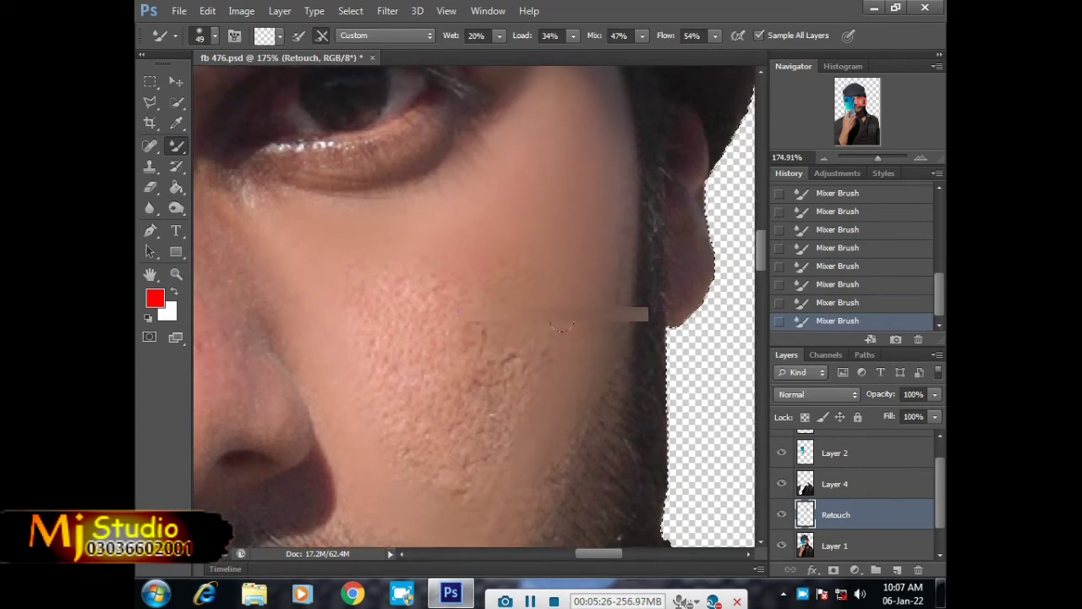
{"action": "scroll", "coordinate": [456, 385], "scroll_direction": "down", "scroll_amount": 1}
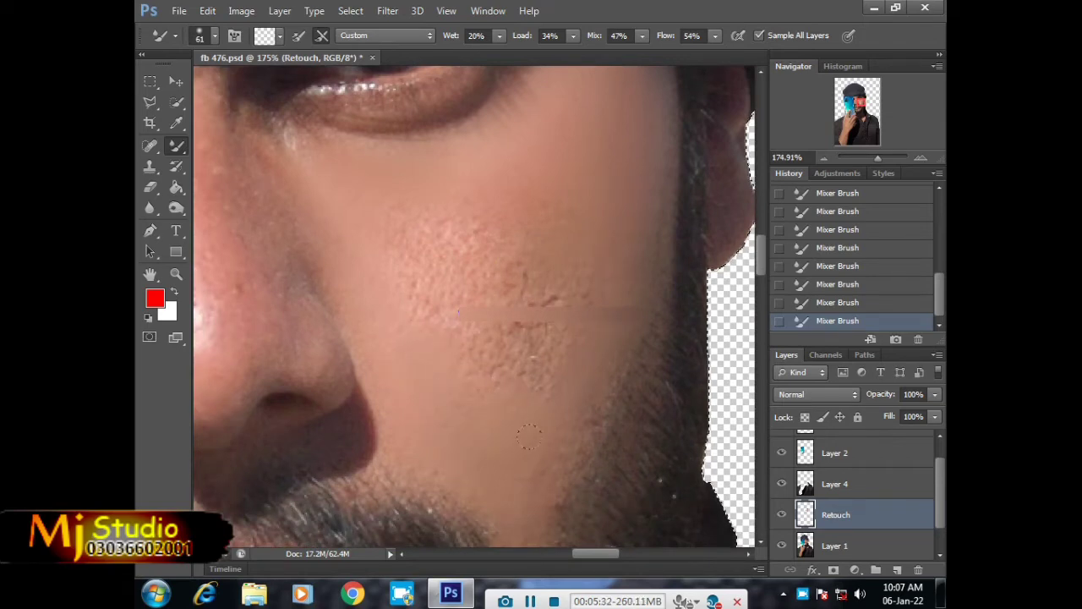
Step: Smooth the pitted cheek texture beside the nose, then shrink the brush to 38 px
{"action": "scroll", "coordinate": [509, 443], "scroll_direction": "up", "scroll_amount": 1}
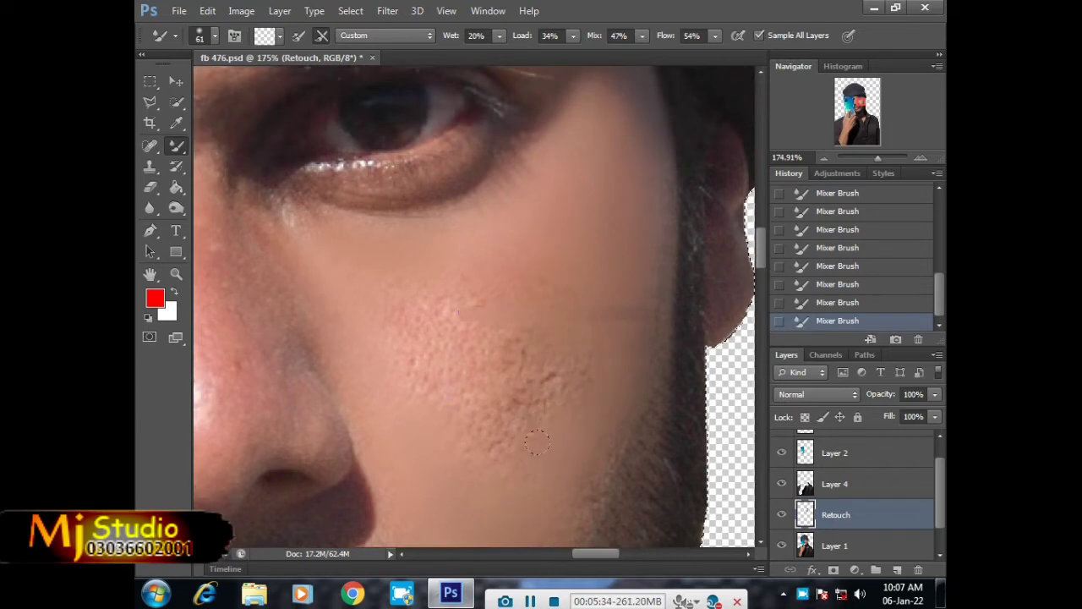
{"action": "scroll", "coordinate": [587, 346], "scroll_direction": "up", "scroll_amount": 1}
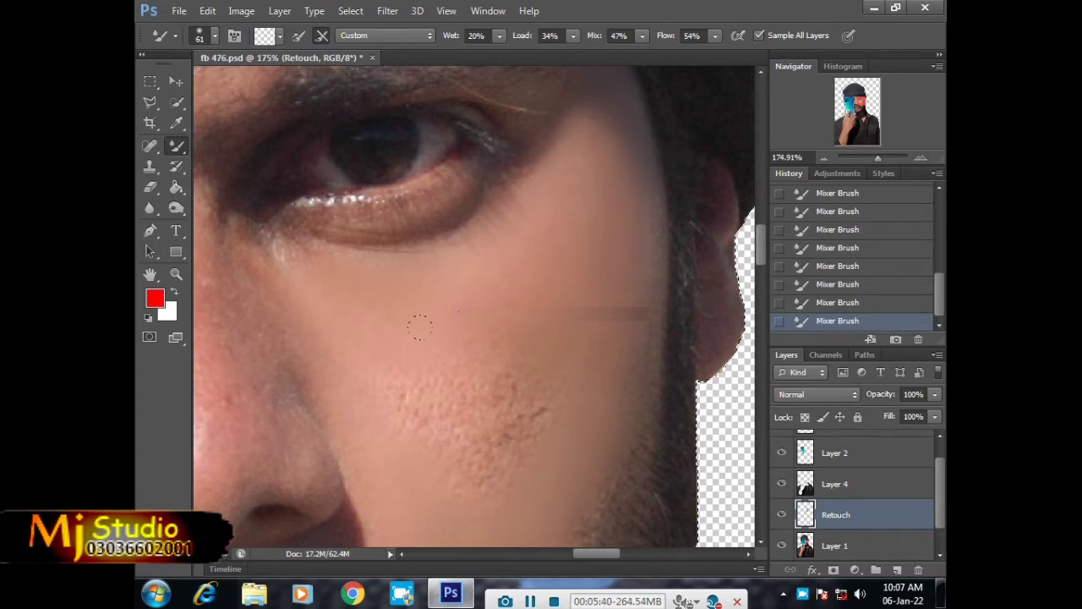
{"action": "left_click_drag", "start_coordinate": [448, 440], "coordinate": [429, 359]}
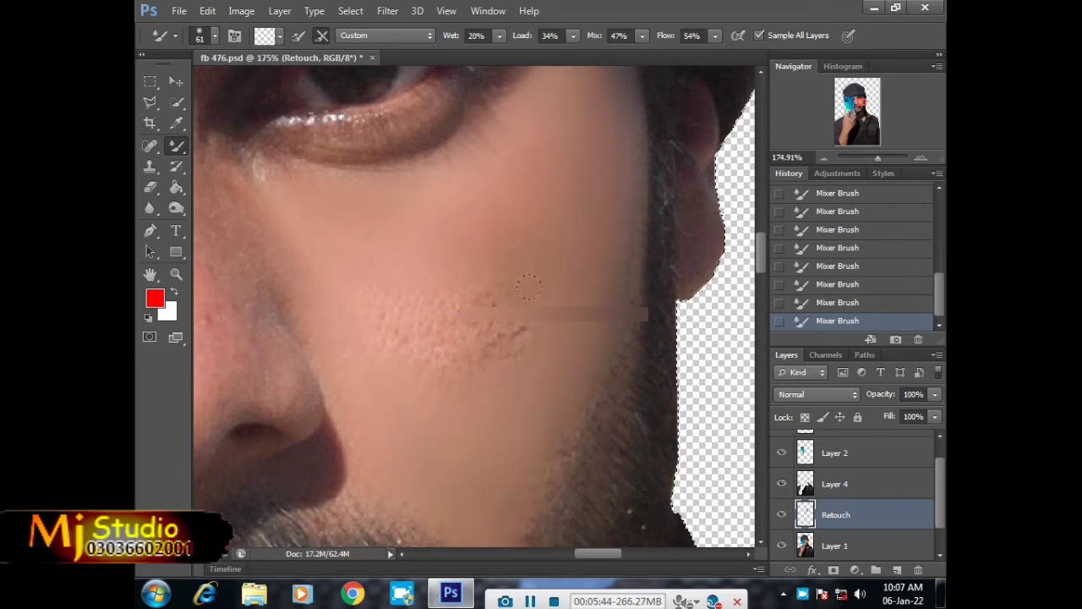
{"action": "left_click_drag", "start_coordinate": [518, 295], "coordinate": [506, 365]}
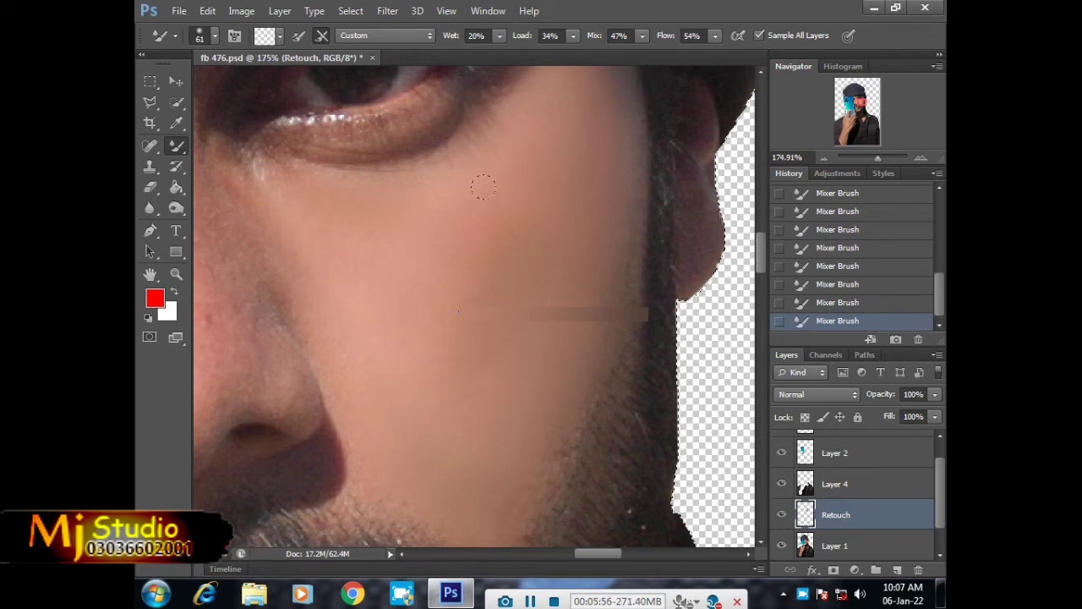
{"action": "scroll", "coordinate": [484, 288], "scroll_direction": "up", "scroll_amount": 3}
{"action": "scroll", "coordinate": [485, 275], "scroll_direction": "up", "scroll_amount": 1}
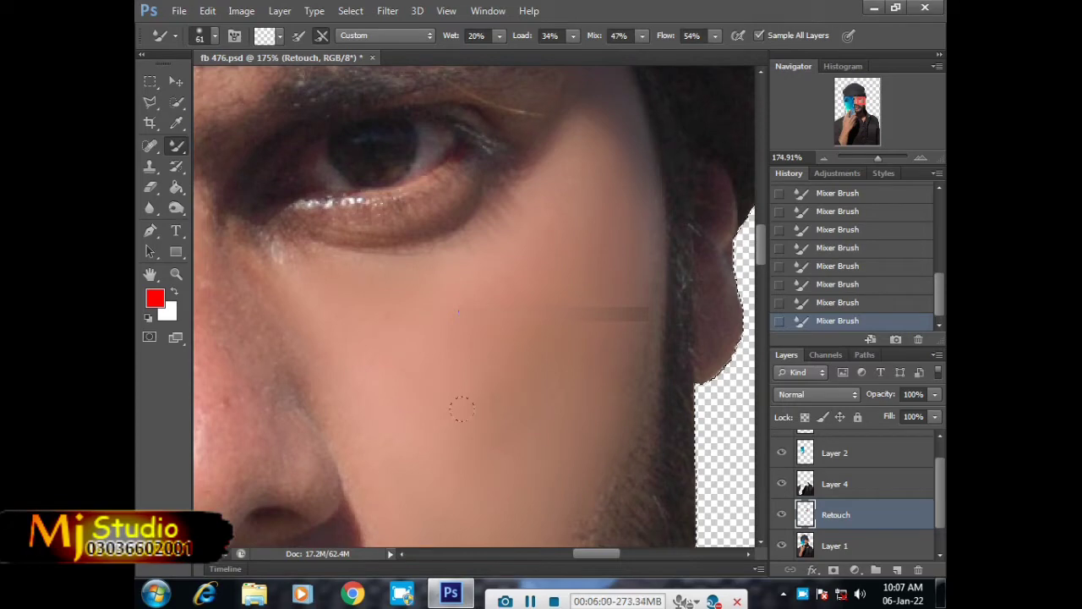
{"action": "scroll", "coordinate": [546, 298], "scroll_direction": "down", "scroll_amount": 1}
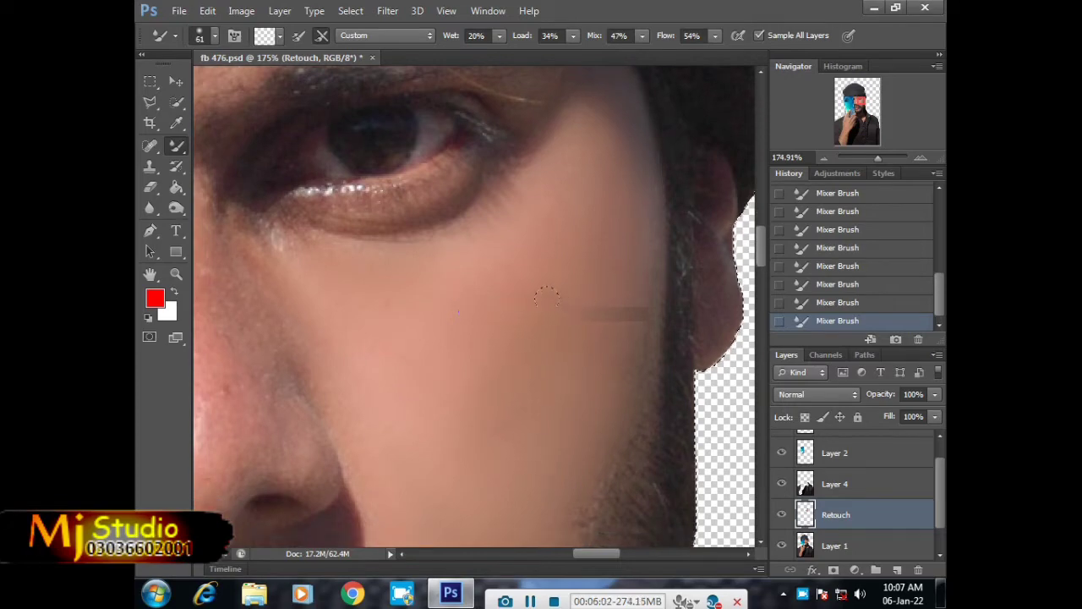
{"action": "scroll", "coordinate": [558, 296], "scroll_direction": "down", "scroll_amount": 5}
{"action": "scroll", "coordinate": [555, 203], "scroll_direction": "down", "scroll_amount": 3}
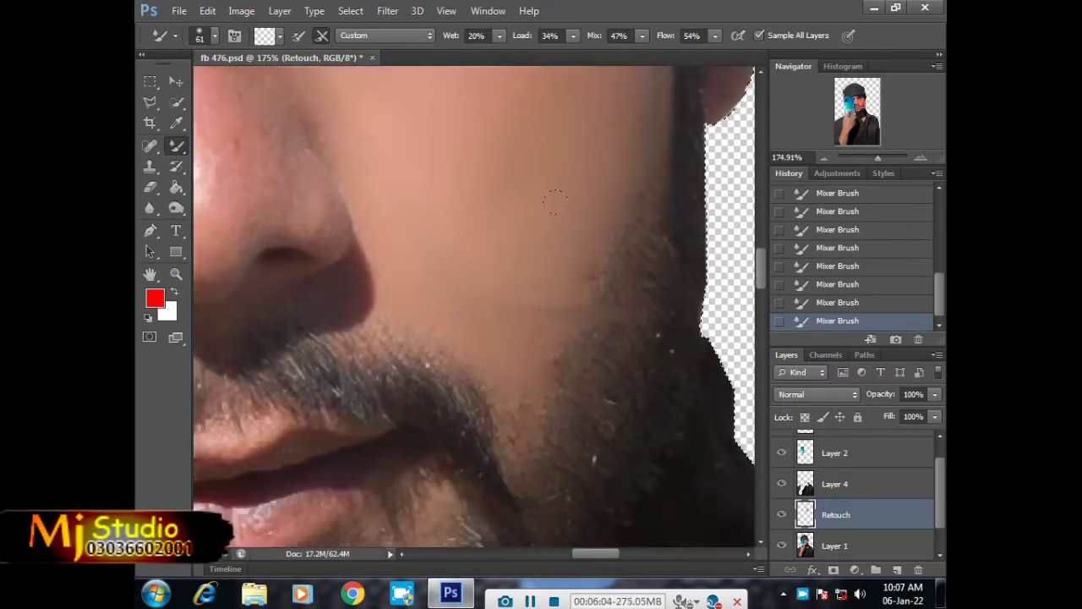
{"action": "mouse_move", "coordinate": [533, 361]}
{"action": "left_mouse_down"}
{"action": "mouse_move", "coordinate": [503, 380]}
{"action": "mouse_move", "coordinate": [510, 429]}
{"action": "left_mouse_up"}
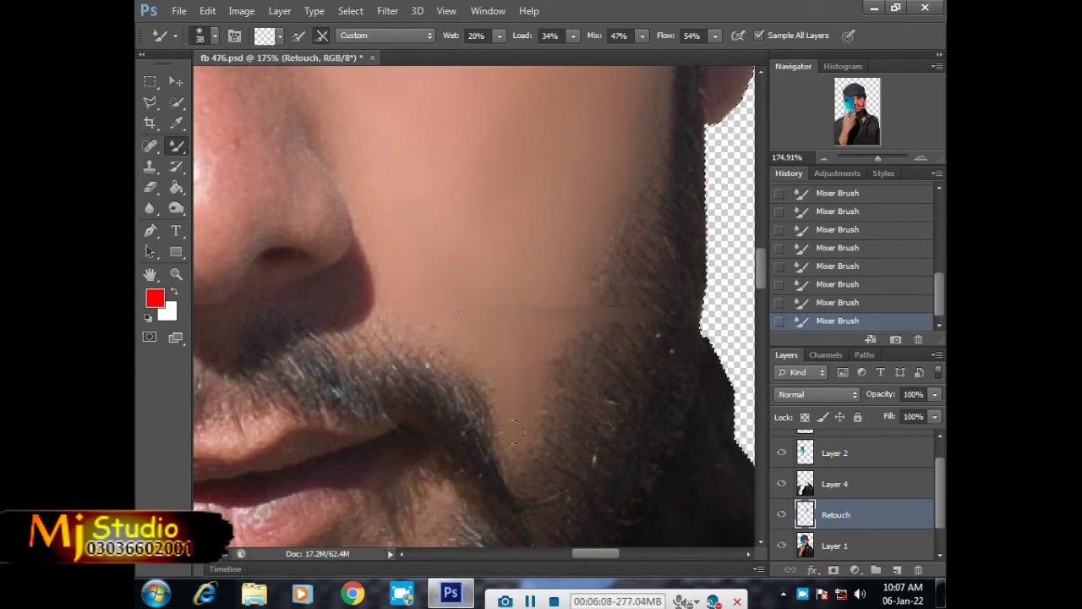
{"action": "scroll", "coordinate": [459, 312], "scroll_direction": "down", "scroll_amount": 3}
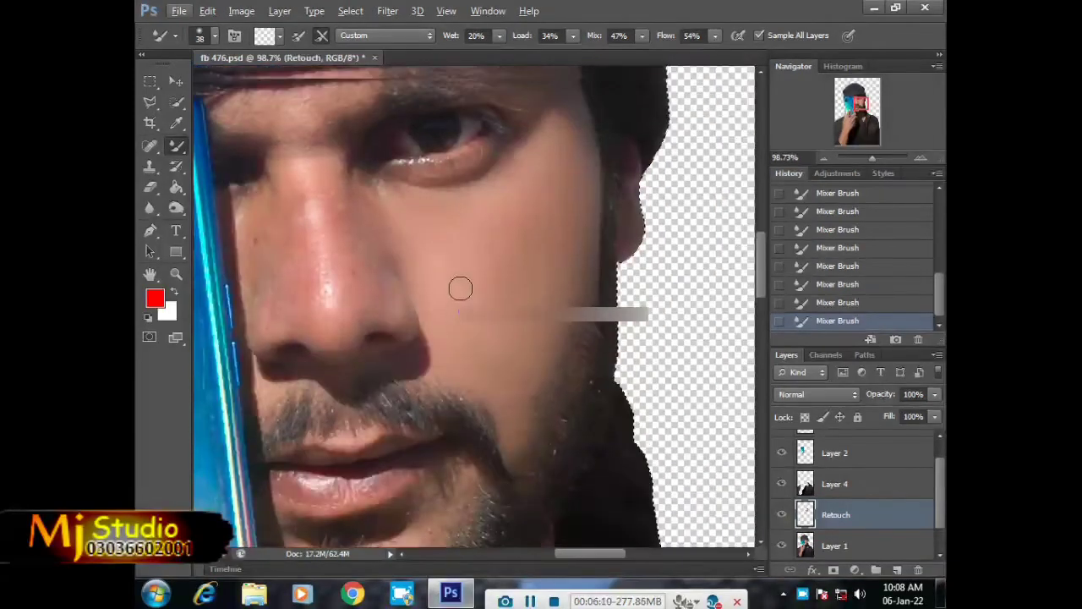
Step: Zoom in and pan to show the cap edge above the eye
{"action": "scroll", "coordinate": [460, 289], "scroll_direction": "up", "scroll_amount": 2}
{"action": "scroll", "coordinate": [460, 288], "scroll_direction": "up", "scroll_amount": 1}
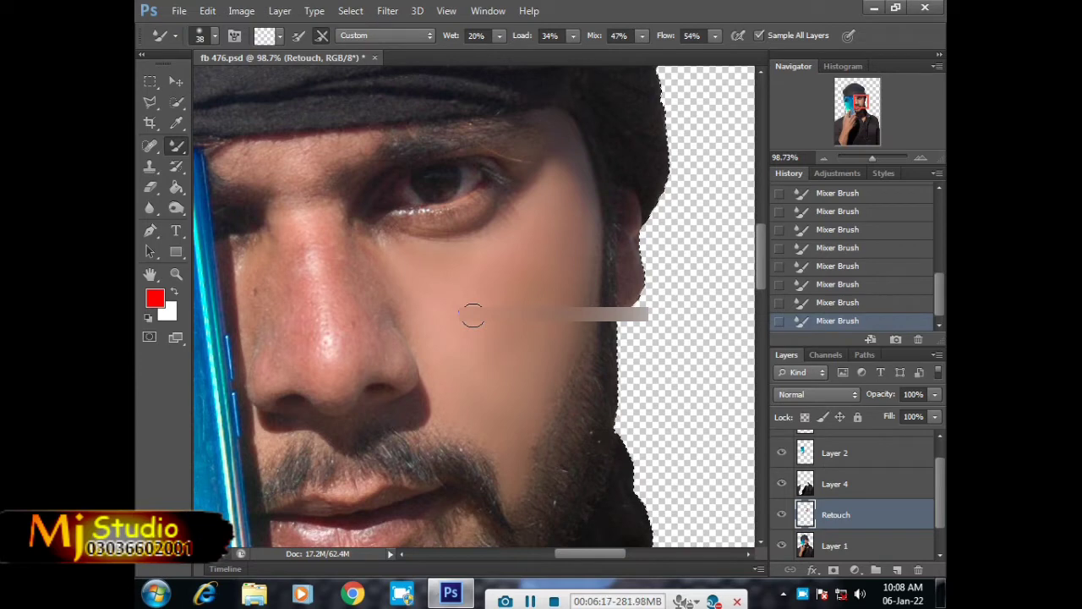
{"action": "scroll", "coordinate": [472, 315], "scroll_direction": "down", "scroll_amount": 1}
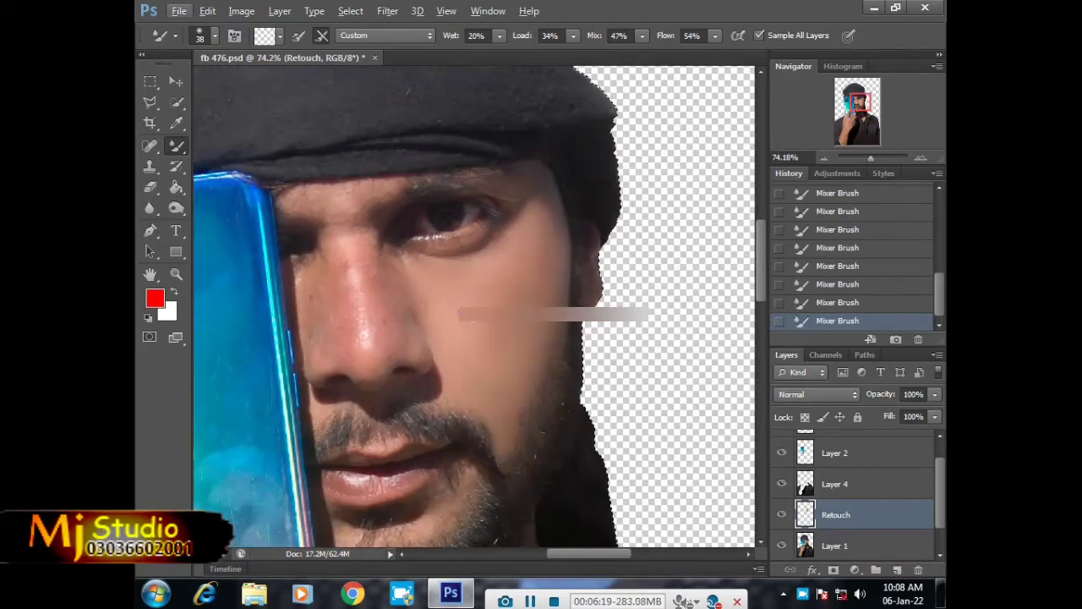
{"action": "scroll", "coordinate": [473, 314], "scroll_direction": "up", "scroll_amount": 1}
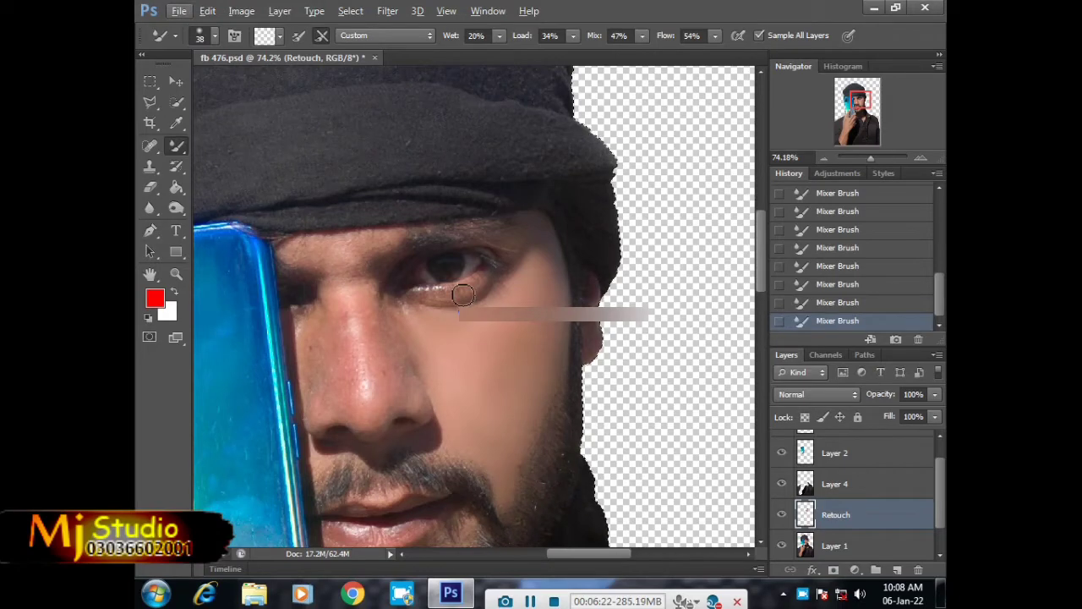
{"action": "scroll", "coordinate": [465, 294], "scroll_direction": "up", "scroll_amount": 2}
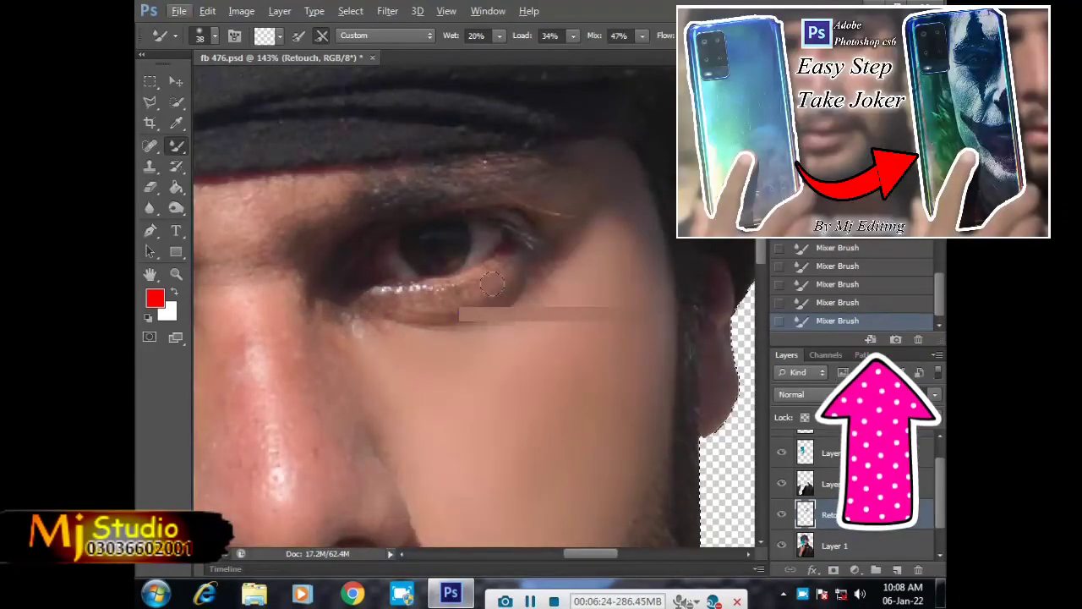
{"action": "scroll", "coordinate": [425, 306], "scroll_direction": "up", "scroll_amount": 1}
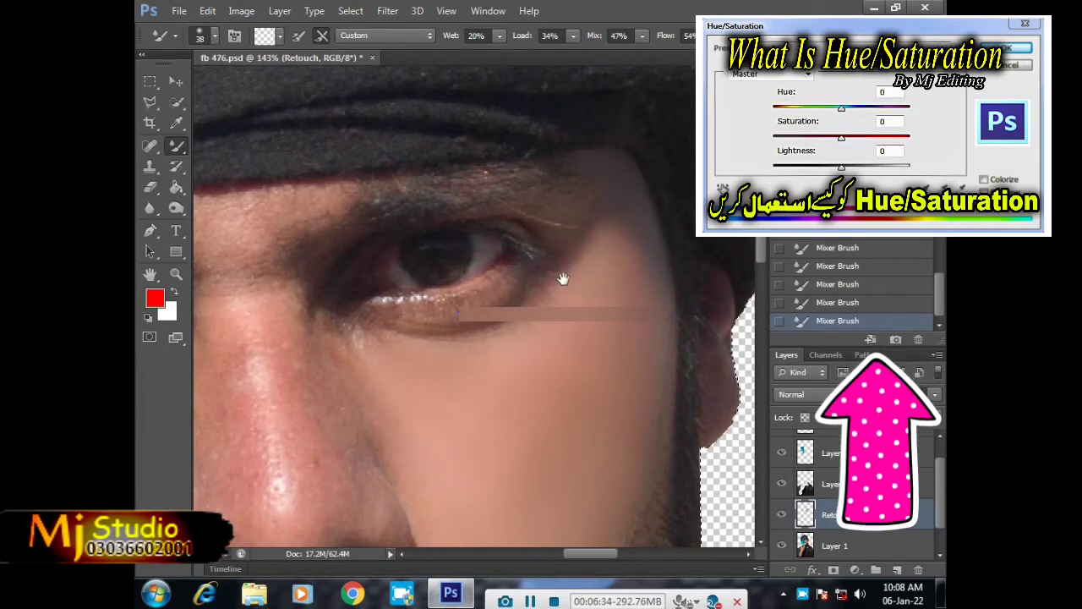
{"action": "left_click_drag", "start_coordinate": [558, 274], "coordinate": [493, 367]}
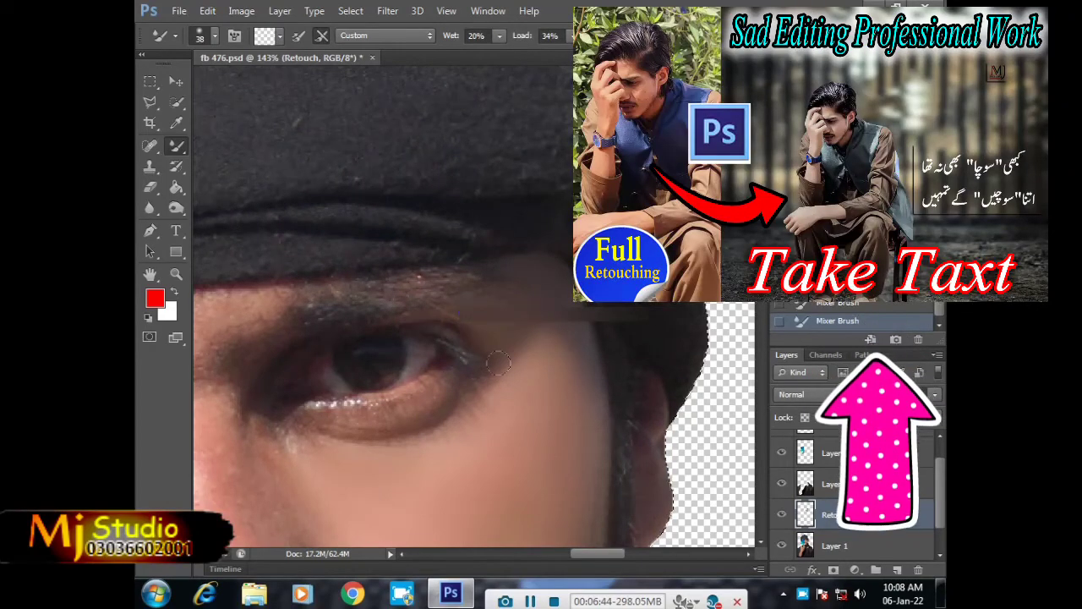
{"action": "scroll", "coordinate": [498, 406], "scroll_direction": "left", "scroll_amount": 3}
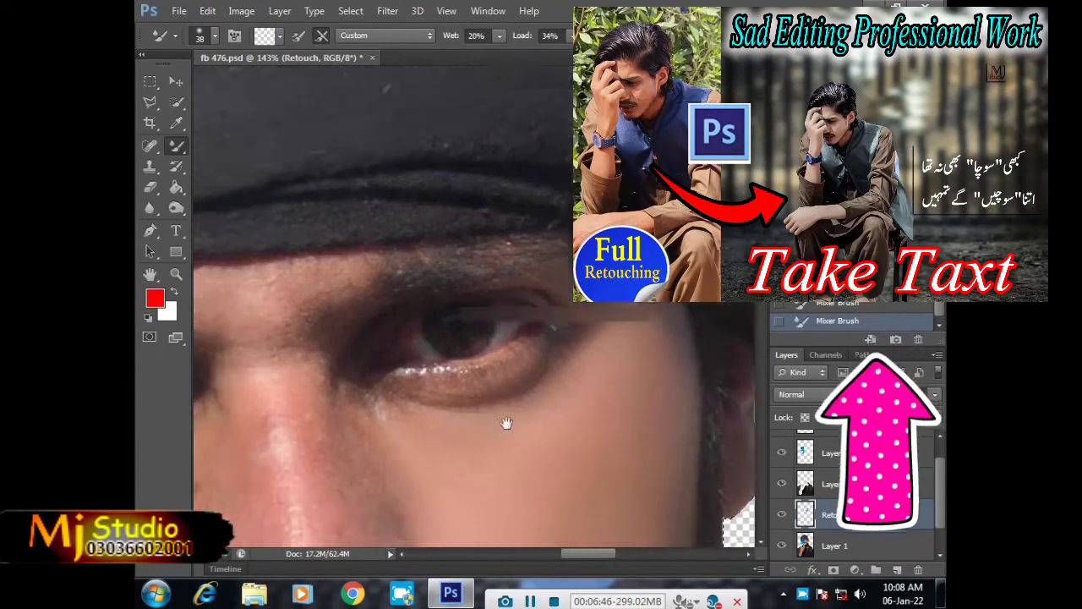
{"action": "scroll", "coordinate": [508, 423], "scroll_direction": "down", "scroll_amount": 1}
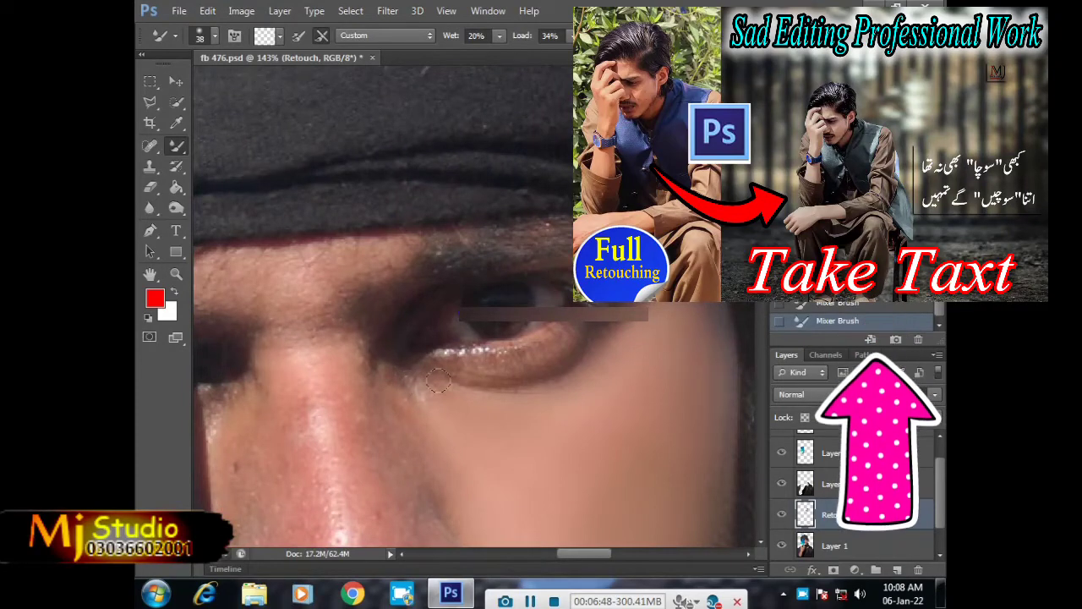
{"action": "scroll", "coordinate": [510, 358], "scroll_direction": "left", "scroll_amount": 3}
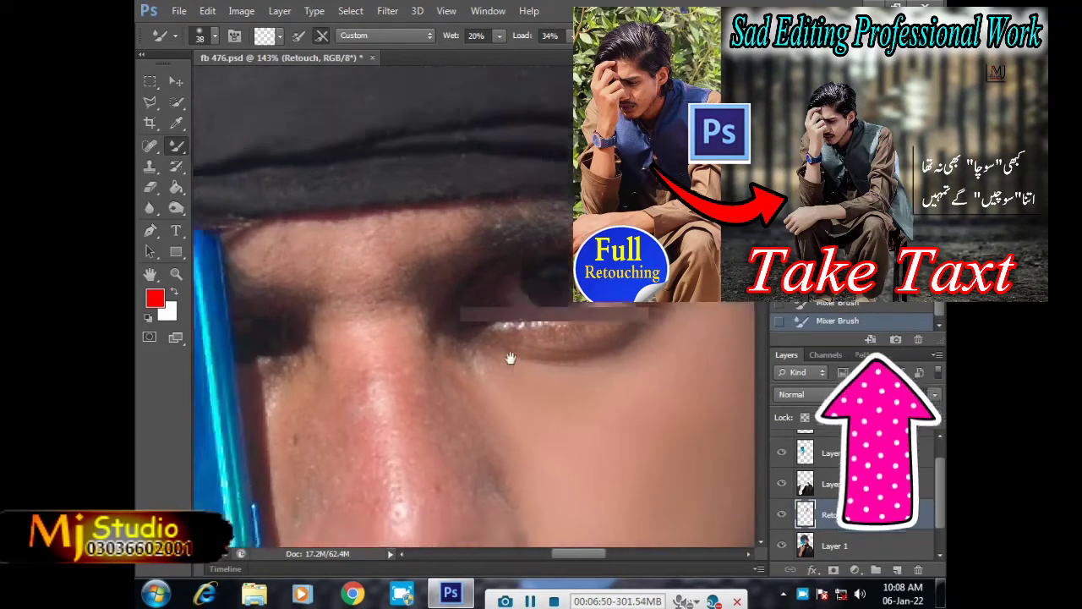
{"action": "scroll", "coordinate": [457, 321], "scroll_direction": "down", "scroll_amount": 1}
{"action": "scroll", "coordinate": [404, 283], "scroll_direction": "down", "scroll_amount": 2}
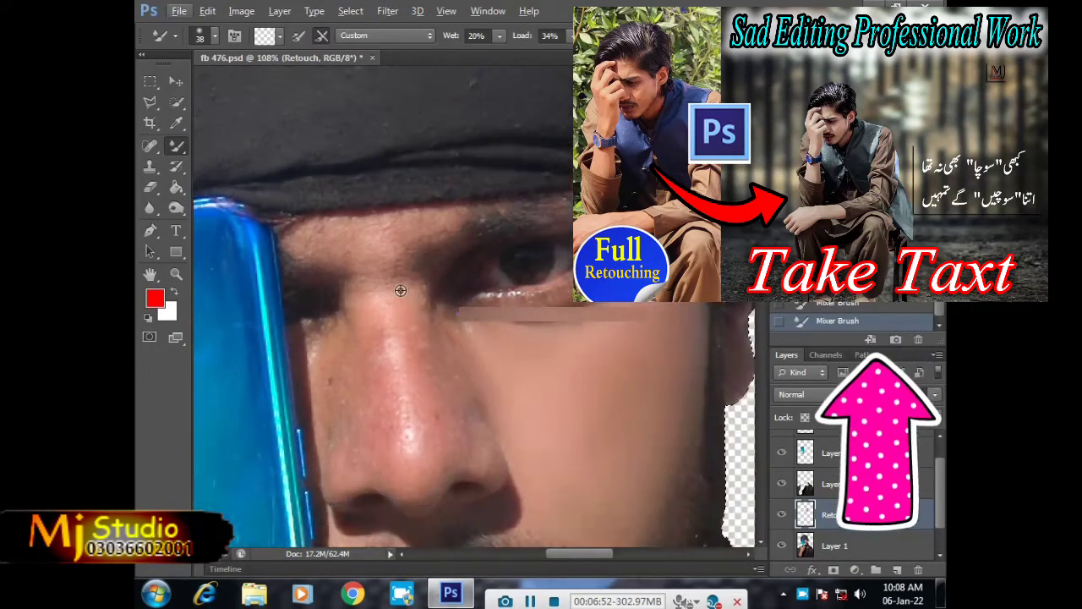
Step: Set the brush to 50 px and blend the forehead skin along the cap's lower edge
{"action": "right_click", "coordinate": [376, 344], "text": "alt"}
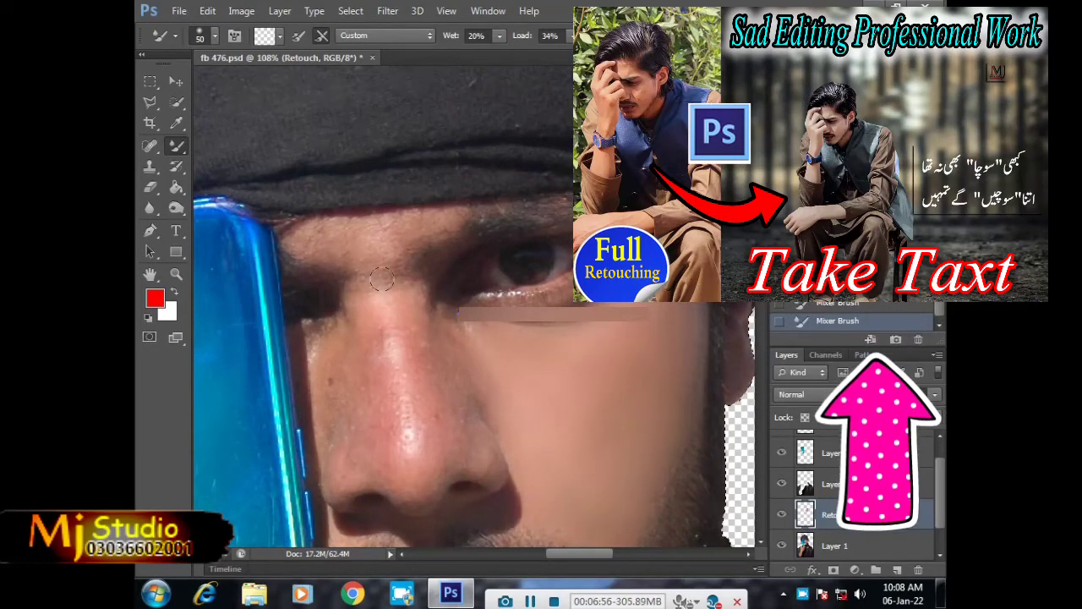
{"action": "scroll", "coordinate": [384, 338], "scroll_direction": "up", "scroll_amount": 3}
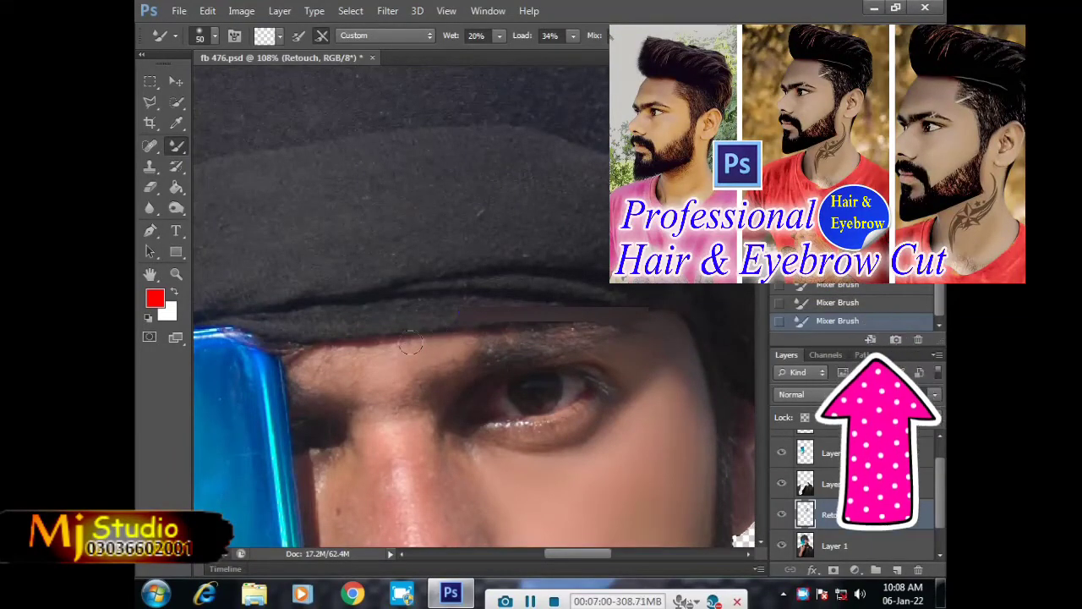
{"action": "mouse_move", "coordinate": [412, 348]}
{"action": "left_mouse_down"}
{"action": "mouse_move", "coordinate": [336, 354]}
{"action": "mouse_move", "coordinate": [353, 369]}
{"action": "mouse_move", "coordinate": [324, 372]}
{"action": "mouse_move", "coordinate": [366, 373]}
{"action": "left_mouse_up"}
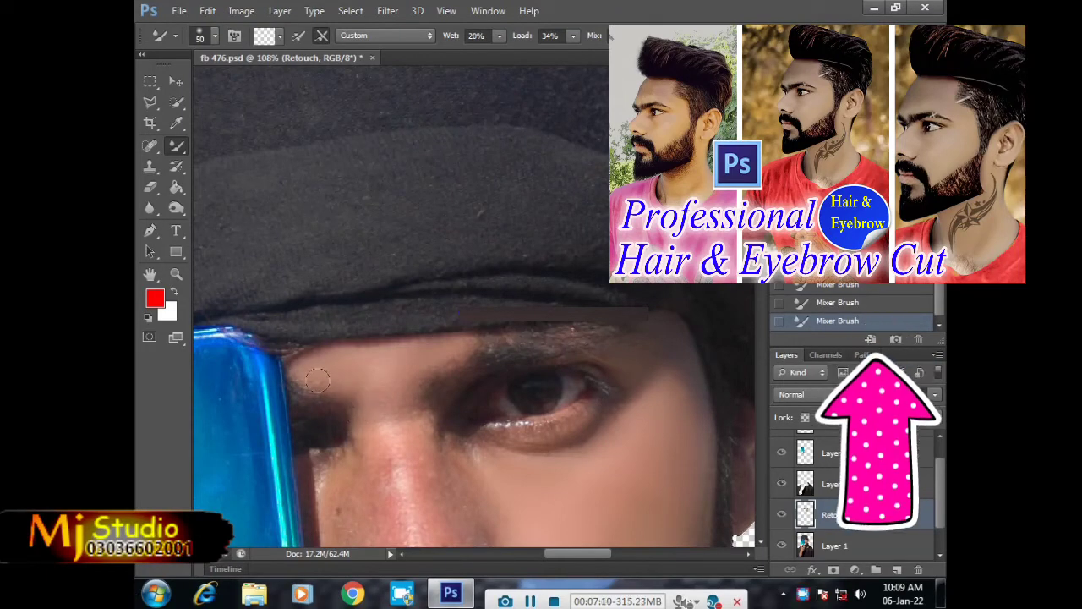
{"action": "scroll", "coordinate": [355, 355], "scroll_direction": "down", "scroll_amount": 2}
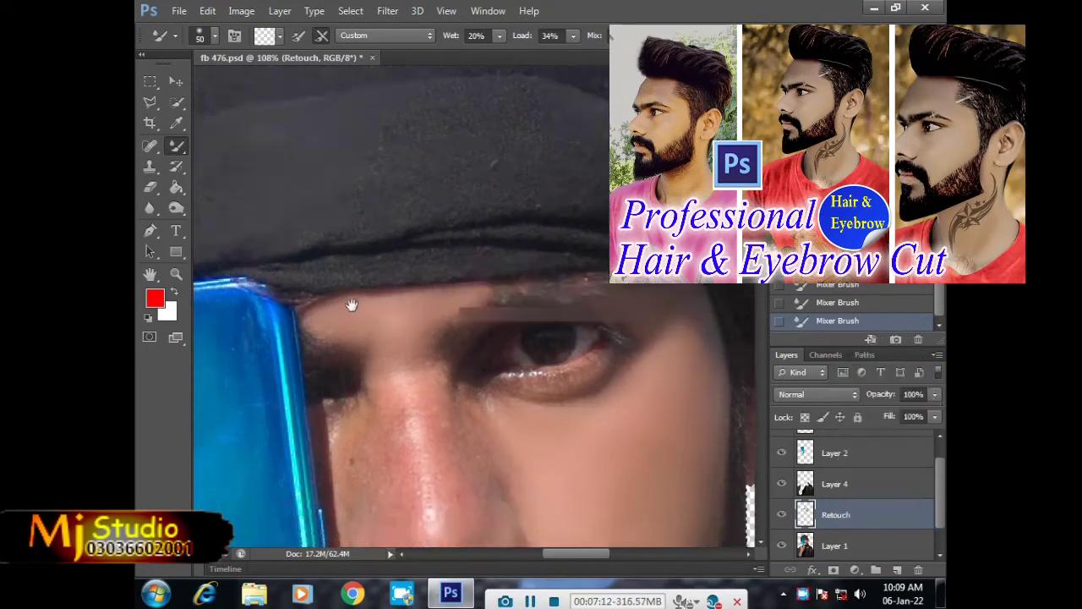
{"action": "scroll", "coordinate": [376, 342], "scroll_direction": "down", "scroll_amount": 2}
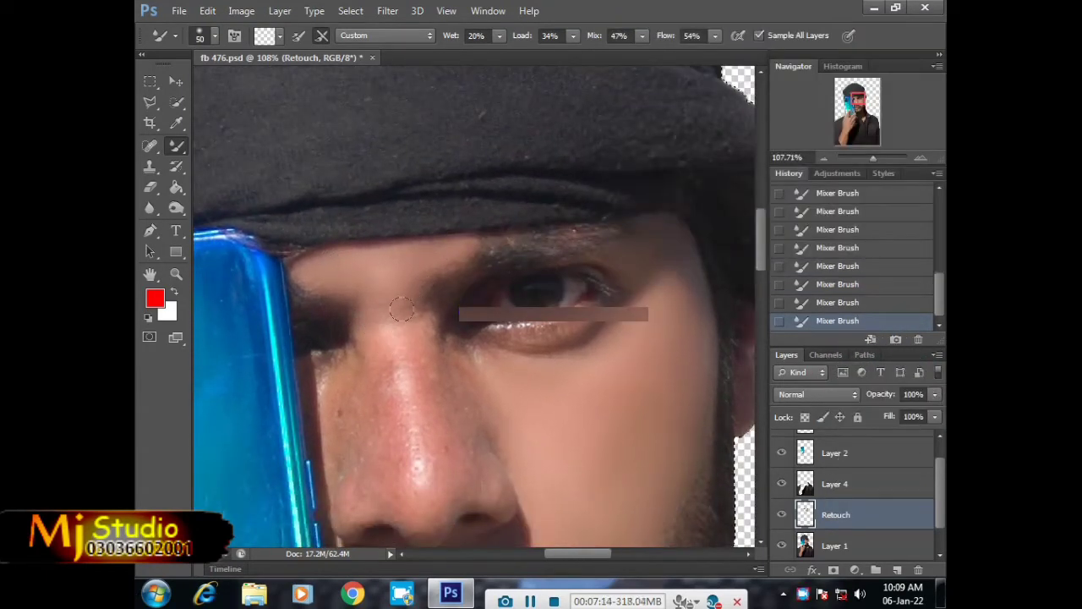
{"action": "scroll", "coordinate": [377, 317], "scroll_direction": "down", "scroll_amount": 3}
Step: Enlarge the brush to 70 px and pan around the face to recentre it
{"action": "scroll", "coordinate": [398, 309], "scroll_direction": "up", "scroll_amount": 3}
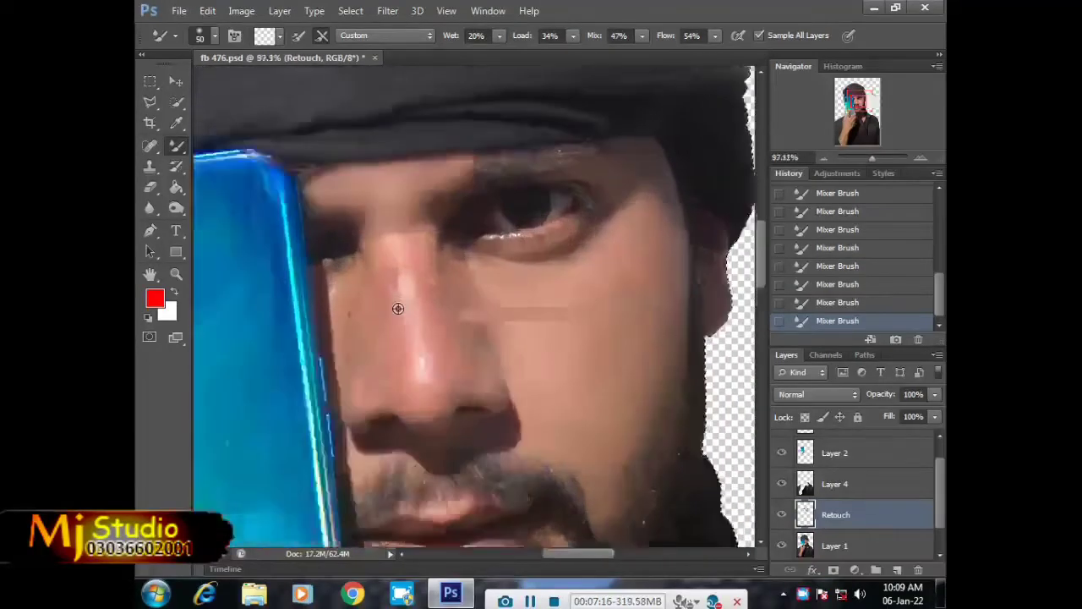
{"action": "left_click_drag", "start_coordinate": [404, 317], "coordinate": [414, 318]}
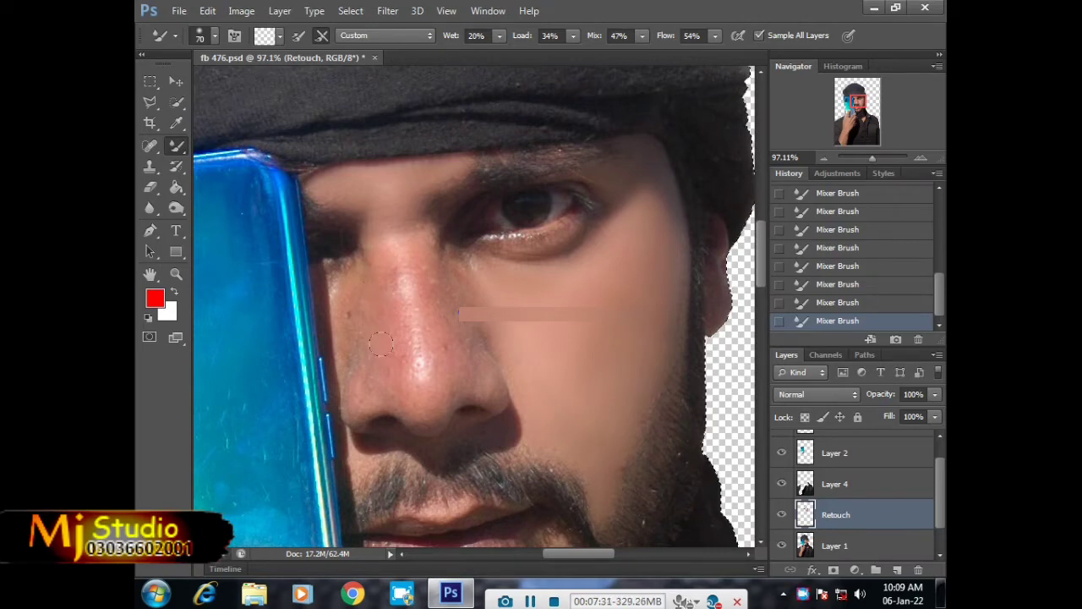
{"action": "left_click_drag", "start_coordinate": [365, 364], "coordinate": [382, 365]}
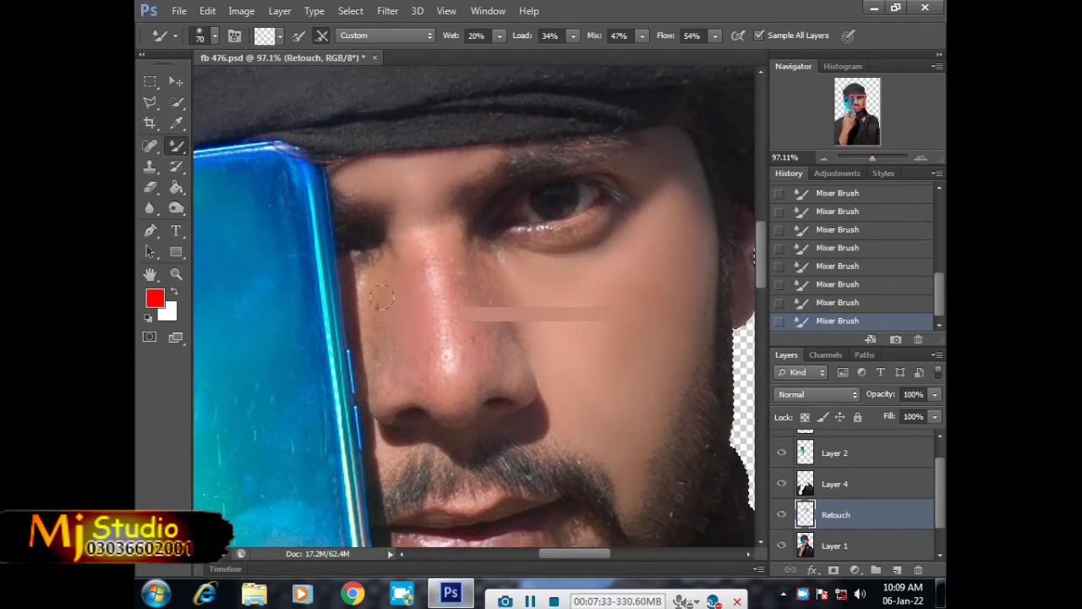
{"action": "left_click_drag", "start_coordinate": [380, 257], "coordinate": [398, 318]}
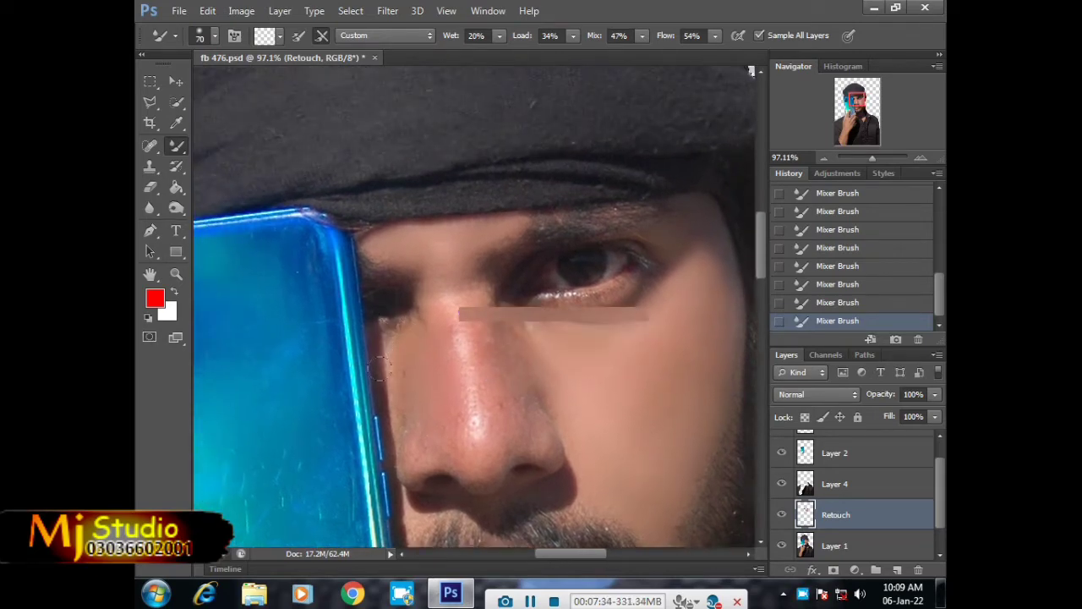
{"action": "left_click_drag", "start_coordinate": [381, 378], "coordinate": [382, 320]}
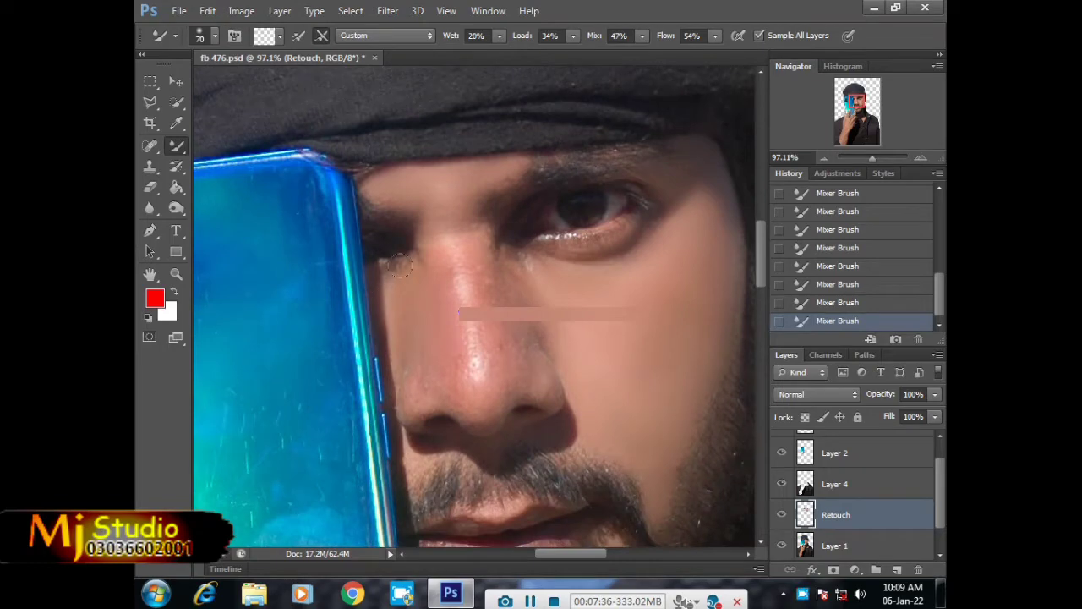
{"action": "left_click_drag", "start_coordinate": [400, 265], "coordinate": [403, 355]}
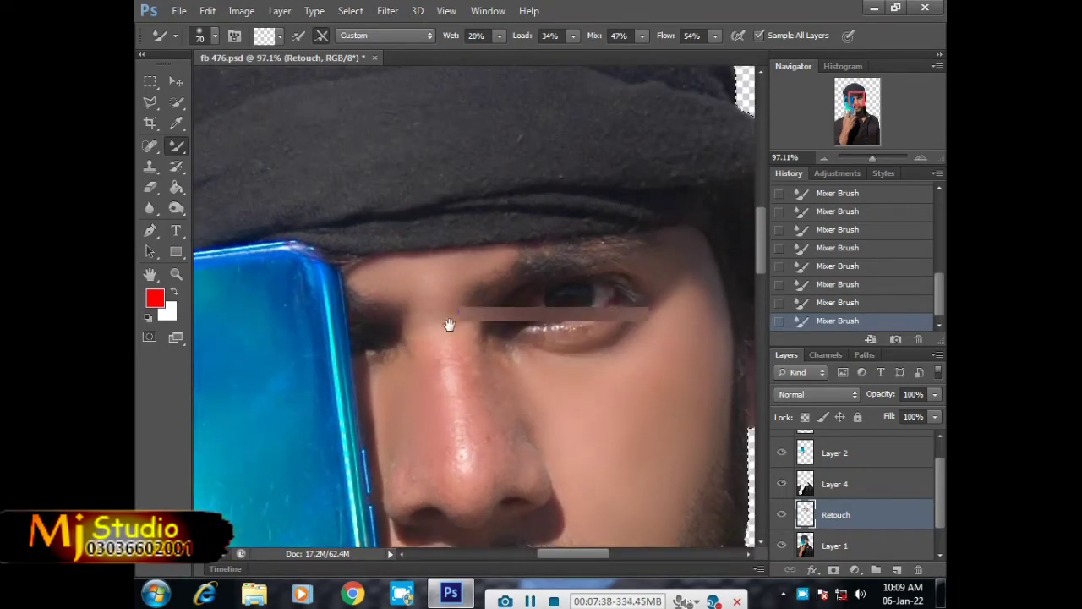
{"action": "mouse_move", "coordinate": [449, 325]}
{"action": "left_mouse_down"}
{"action": "mouse_move", "coordinate": [377, 312]}
{"action": "mouse_move", "coordinate": [372, 279]}
{"action": "mouse_move", "coordinate": [411, 290]}
{"action": "left_mouse_up"}
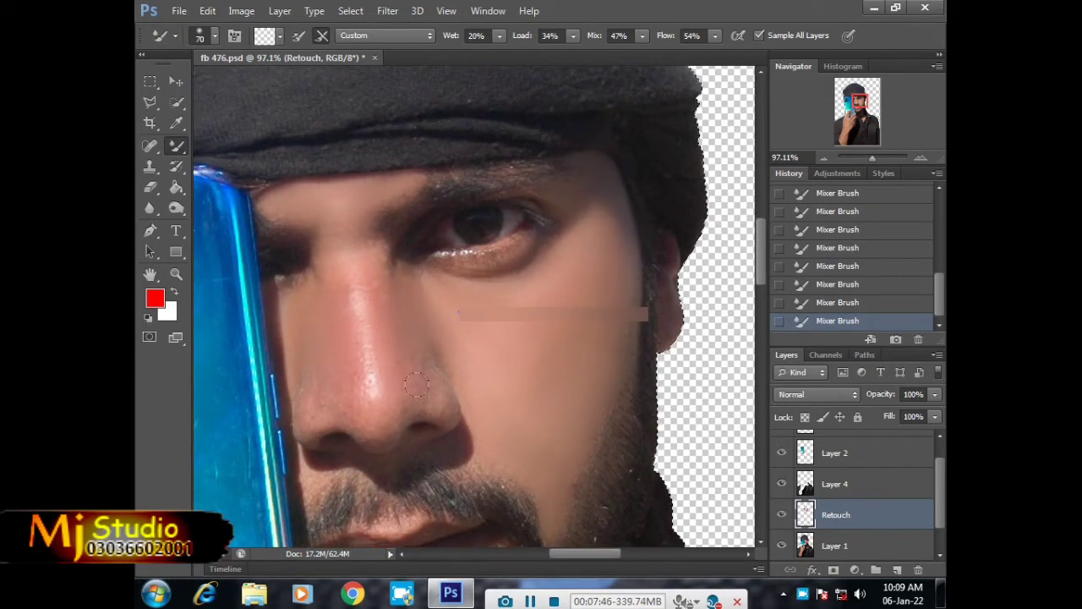
{"action": "left_click_drag", "start_coordinate": [344, 272], "coordinate": [367, 316]}
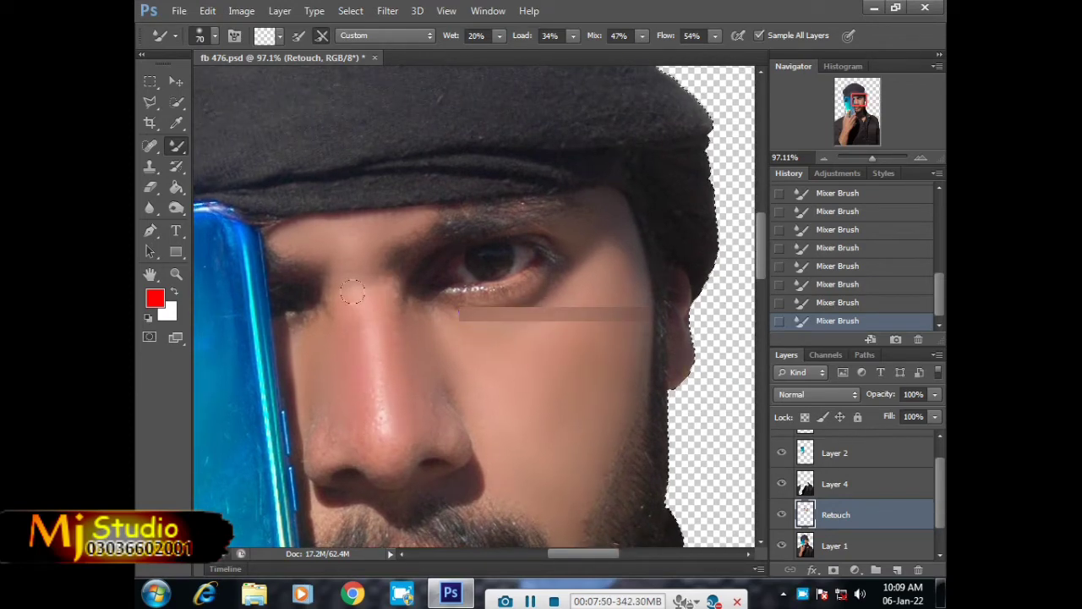
Step: Drop the brush to 60 px and smooth the skin along the nose bridge
{"action": "scroll", "coordinate": [351, 313], "scroll_direction": "down", "scroll_amount": 1}
{"action": "scroll", "coordinate": [357, 313], "scroll_direction": "down", "scroll_amount": 2}
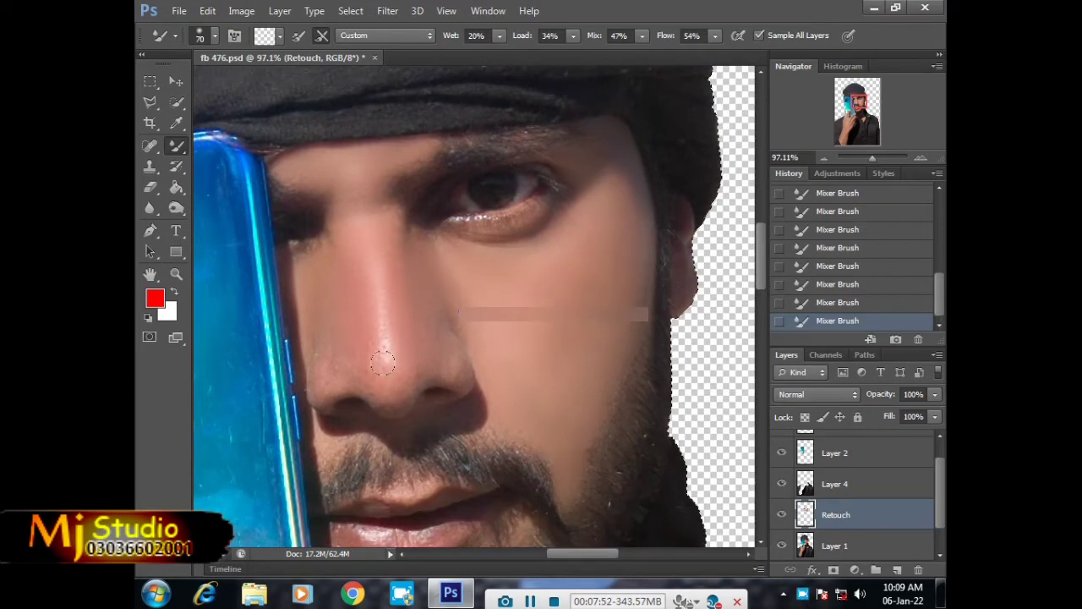
{"action": "key", "text": "bracketleft"}
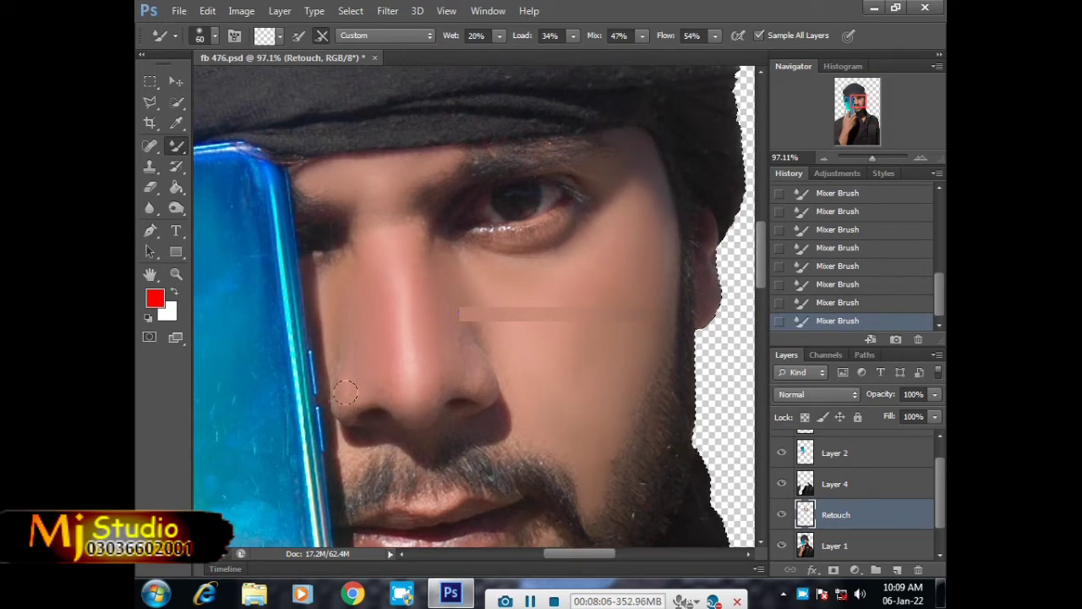
{"action": "left_click_drag", "start_coordinate": [442, 388], "coordinate": [423, 378]}
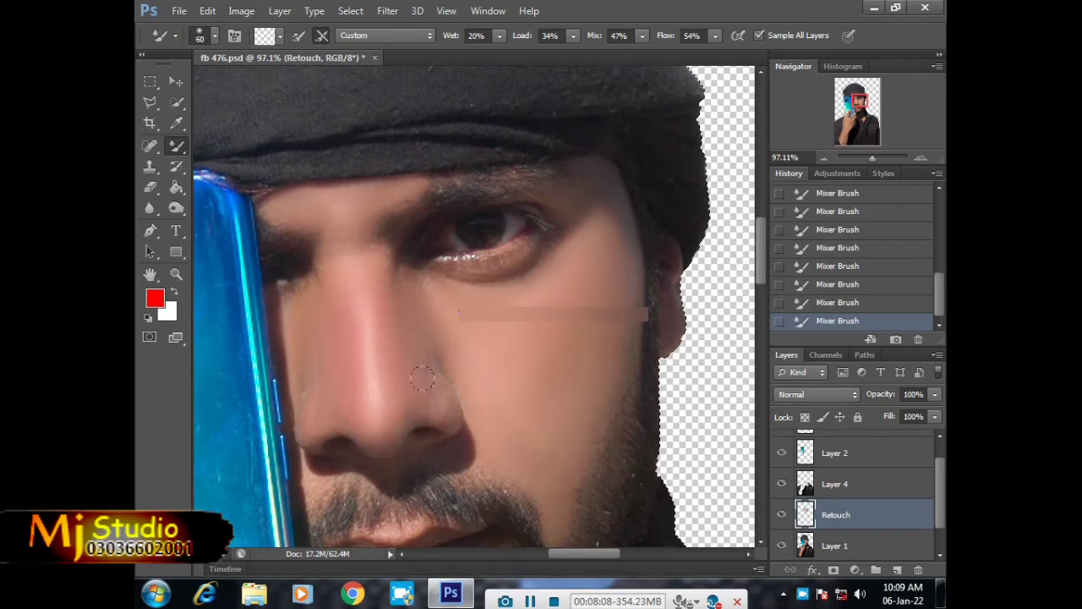
Step: Resize the brush to 21 px and bring the nose and mouth into view
{"action": "scroll", "coordinate": [422, 370], "scroll_direction": "up", "scroll_amount": 3}
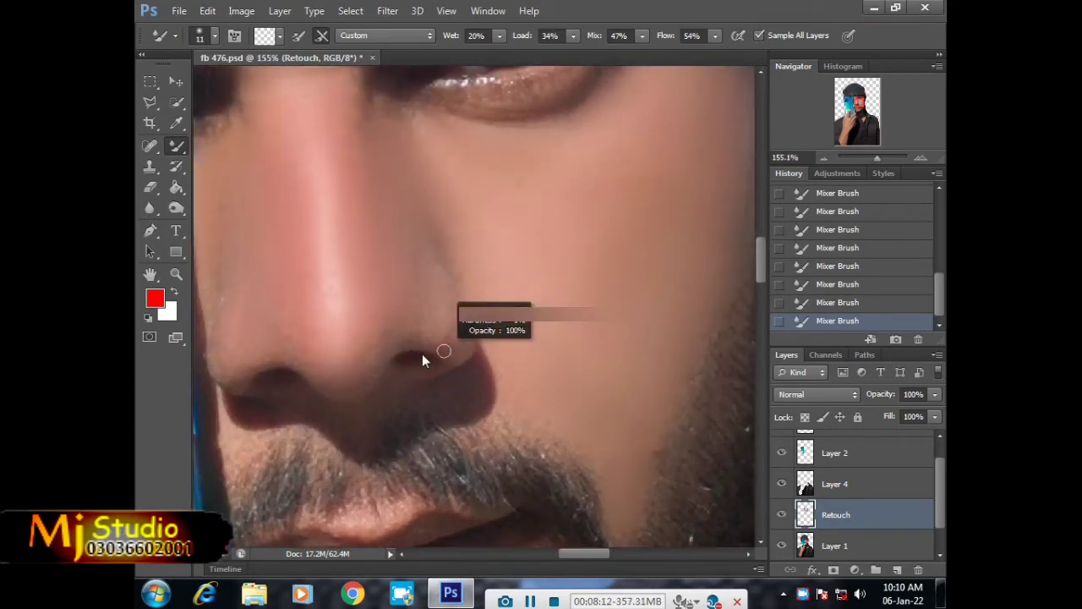
{"action": "mouse_move", "coordinate": [410, 351]}
{"action": "left_mouse_down"}
{"action": "mouse_move", "coordinate": [424, 325]}
{"action": "mouse_move", "coordinate": [444, 324]}
{"action": "left_mouse_up"}
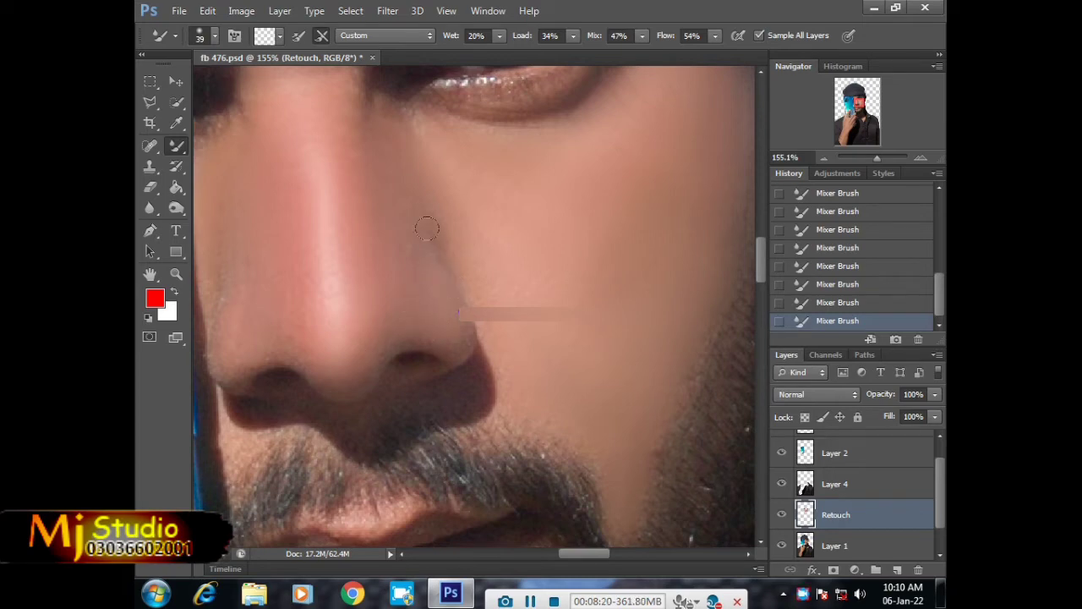
{"action": "scroll", "coordinate": [314, 285], "scroll_direction": "down", "scroll_amount": 5}
{"action": "scroll", "coordinate": [304, 290], "scroll_direction": "up", "scroll_amount": 4}
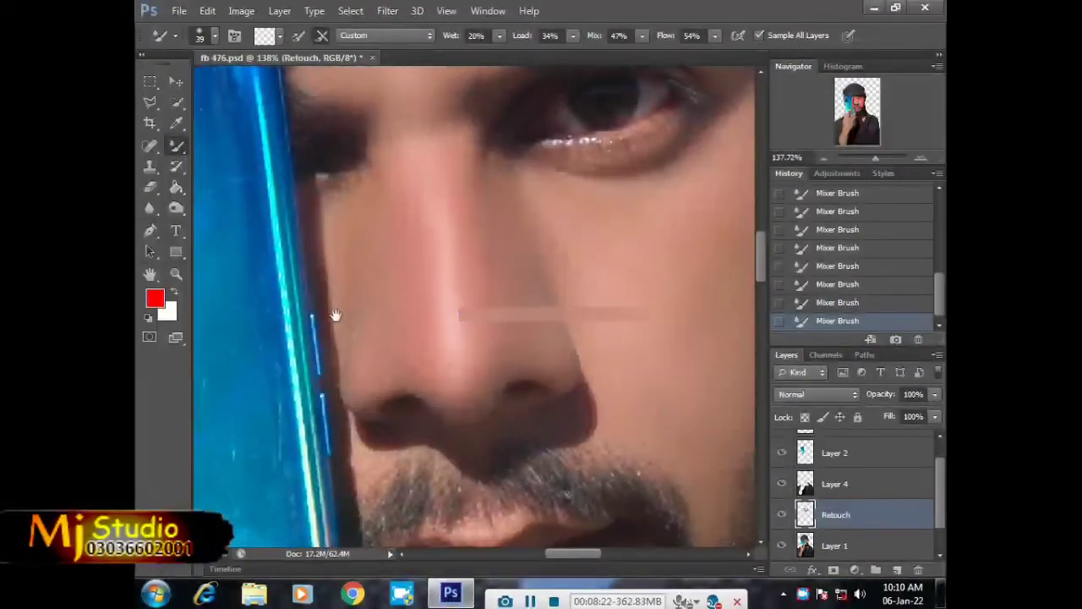
{"action": "left_click_drag", "start_coordinate": [357, 190], "coordinate": [383, 236]}
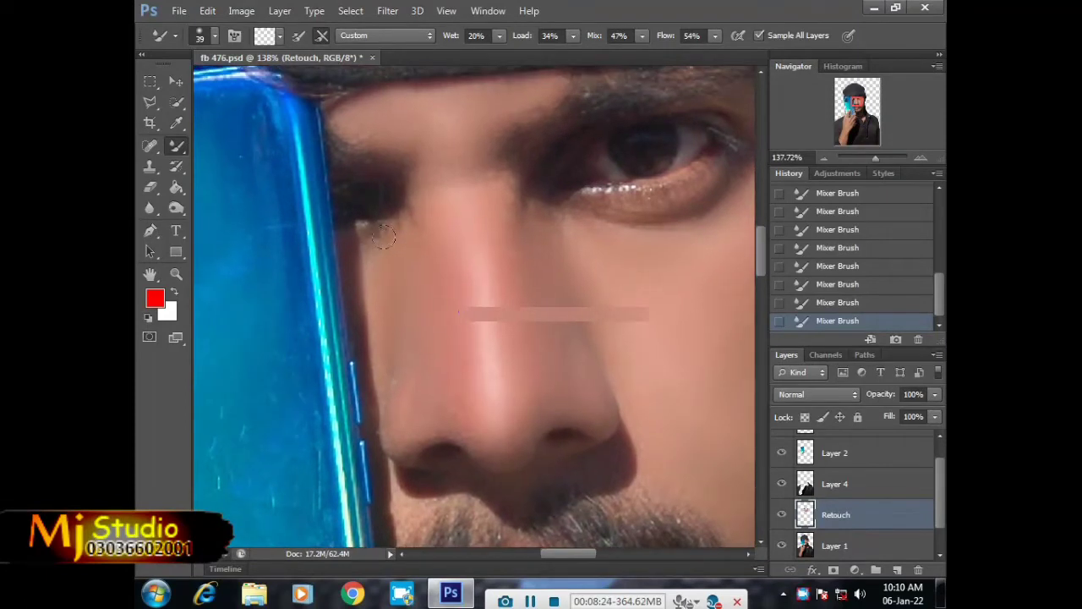
{"action": "left_click_drag", "start_coordinate": [349, 346], "coordinate": [349, 270]}
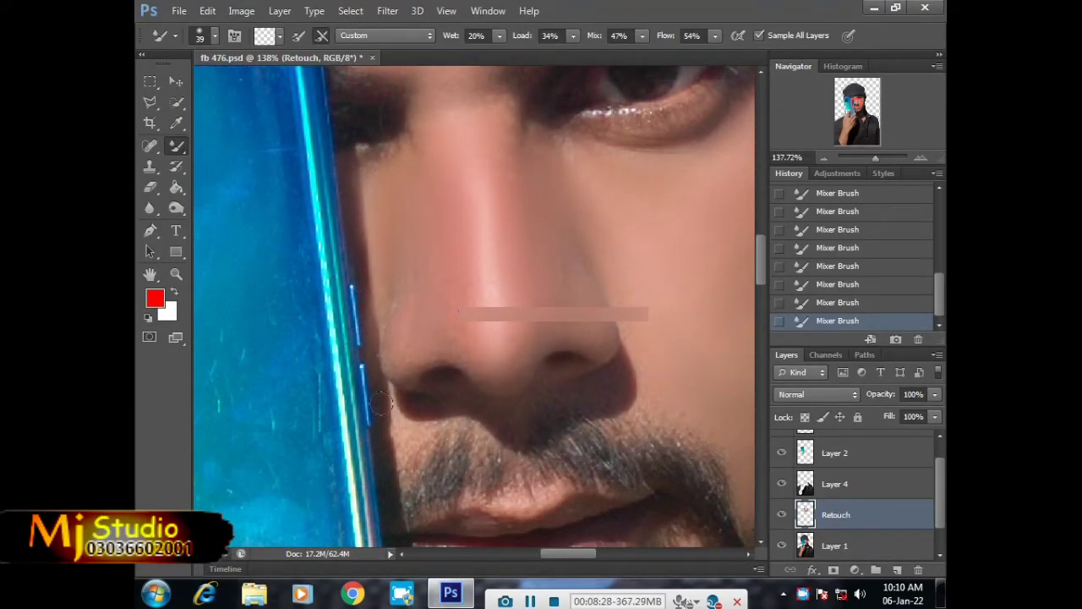
Step: Frame the nose and right cheek, then smooth the shadowed skin beside the nostril
{"action": "scroll", "coordinate": [394, 382], "scroll_direction": "up", "scroll_amount": 2}
{"action": "scroll", "coordinate": [409, 325], "scroll_direction": "up", "scroll_amount": 1}
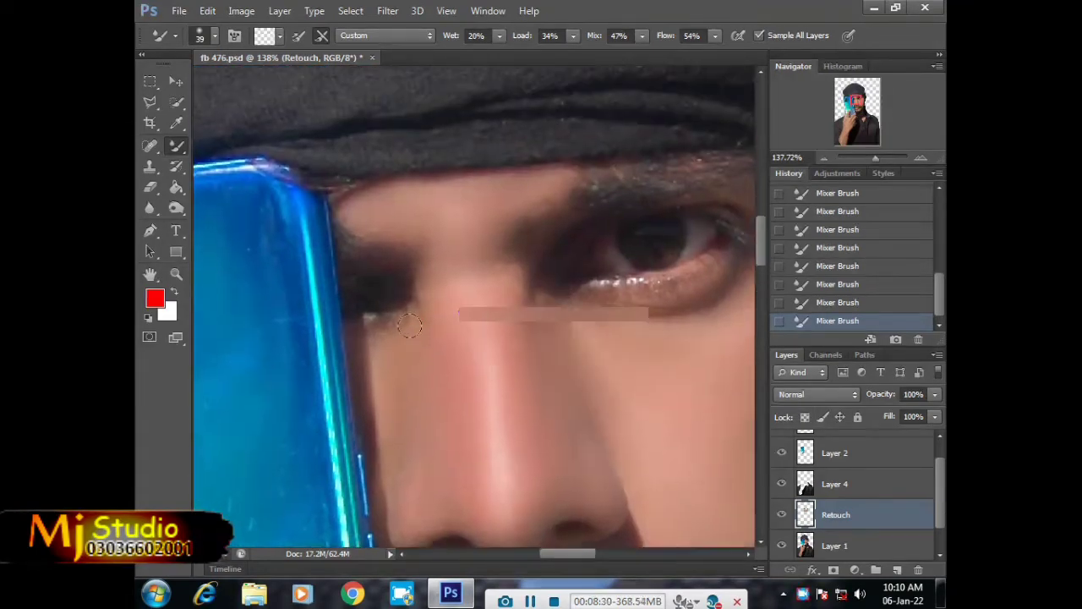
{"action": "left_click_drag", "start_coordinate": [403, 319], "coordinate": [382, 240]}
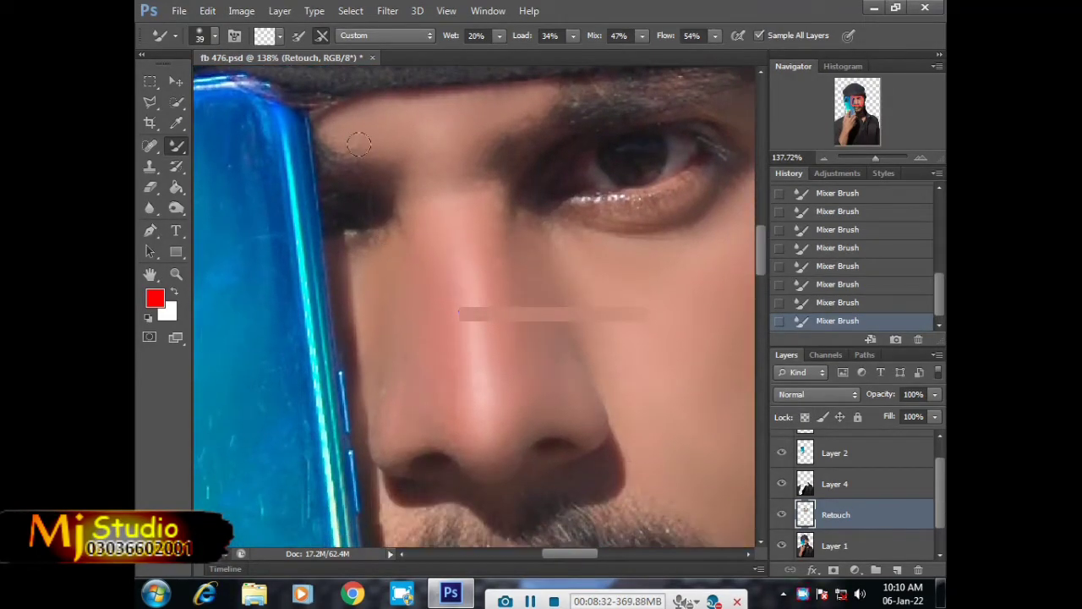
{"action": "scroll", "coordinate": [355, 211], "scroll_direction": "up", "scroll_amount": 2}
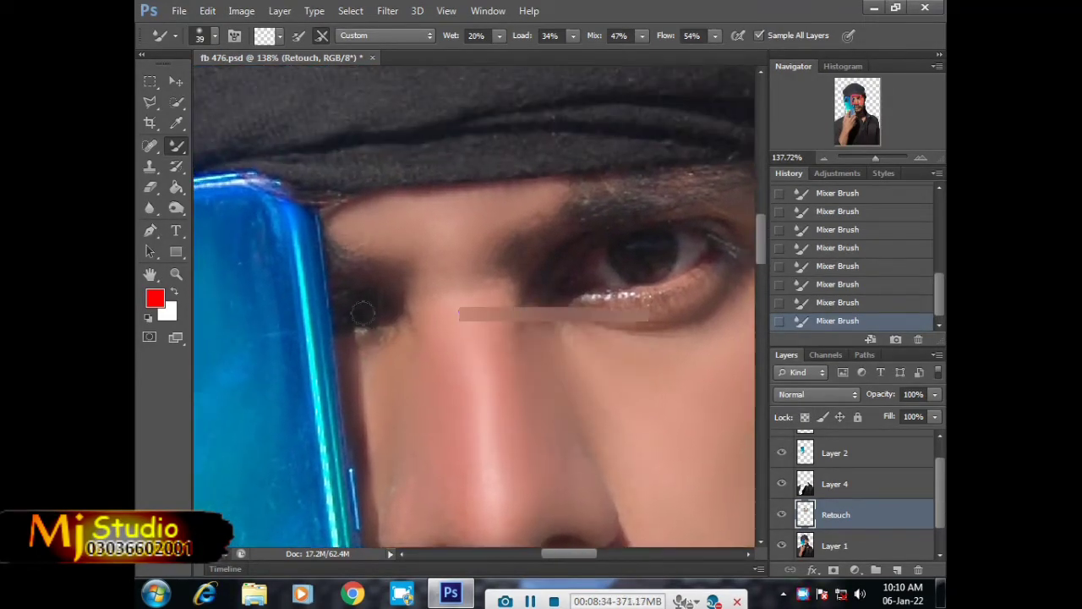
{"action": "scroll", "coordinate": [377, 321], "scroll_direction": "down", "scroll_amount": 3}
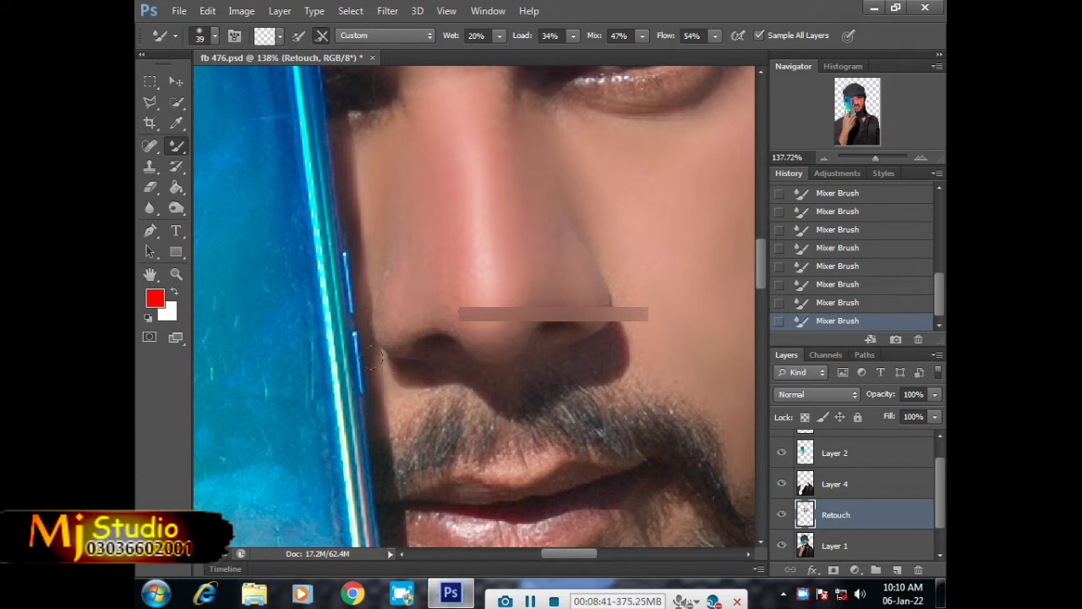
{"action": "left_click_drag", "start_coordinate": [416, 394], "coordinate": [368, 395]}
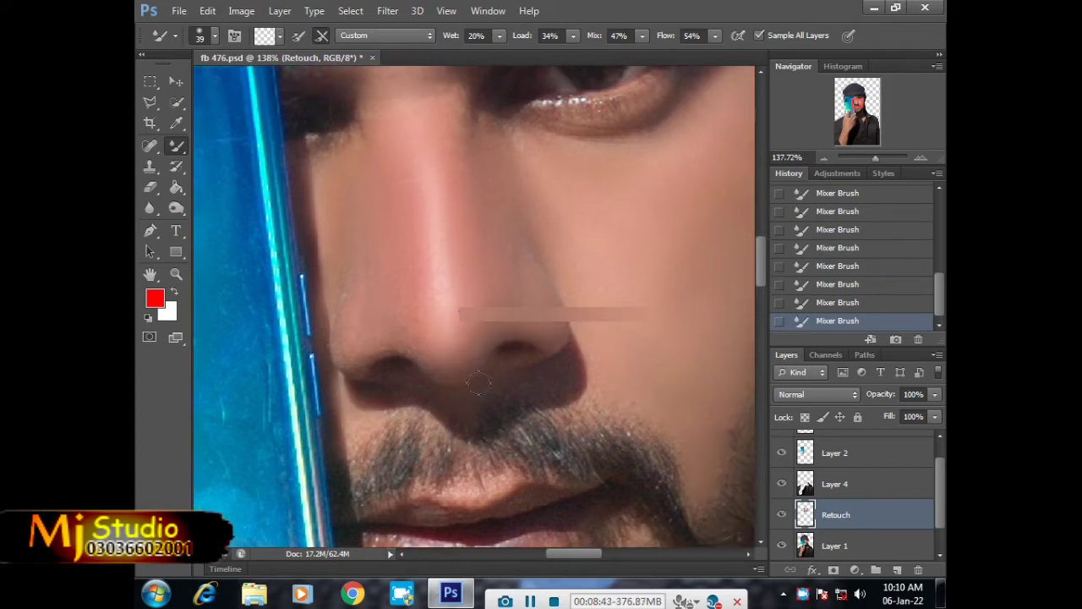
{"action": "left_click_drag", "start_coordinate": [478, 383], "coordinate": [426, 413]}
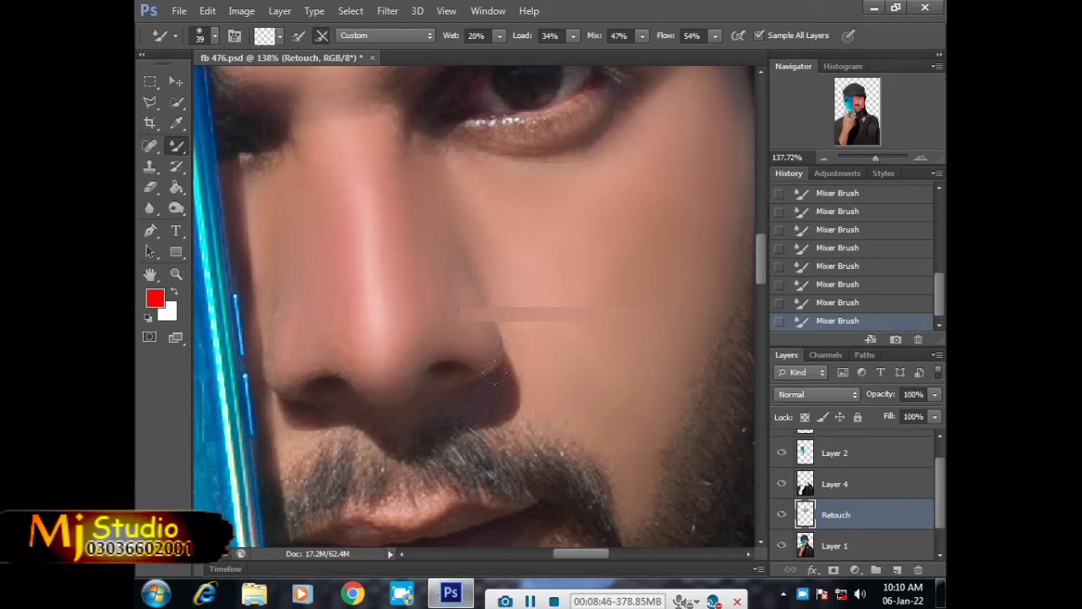
{"action": "left_click_drag", "start_coordinate": [498, 399], "coordinate": [539, 418]}
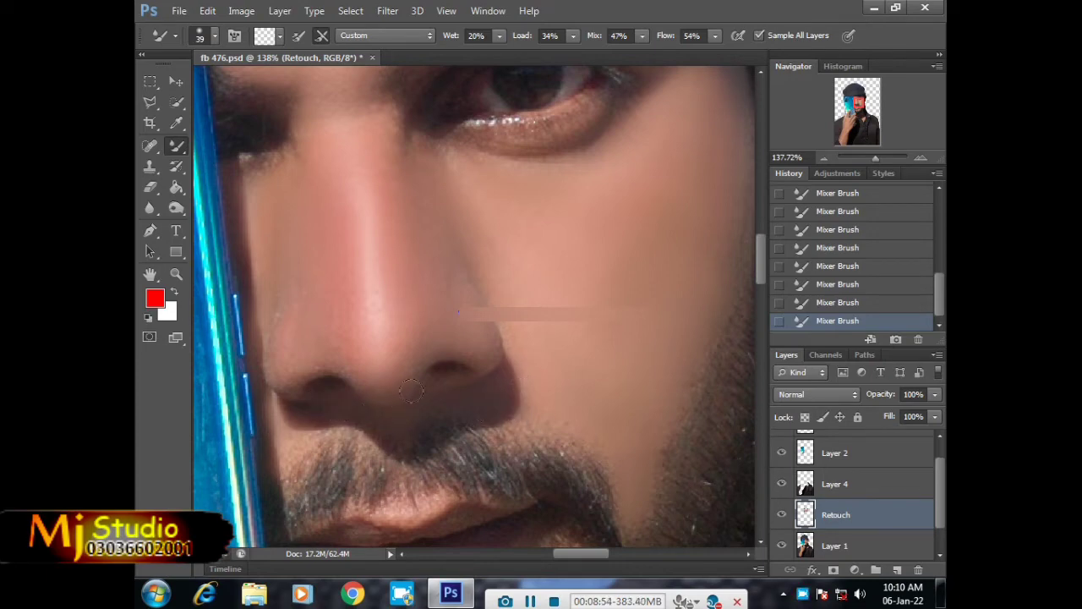
{"action": "scroll", "coordinate": [398, 410], "scroll_direction": "down", "scroll_amount": 2}
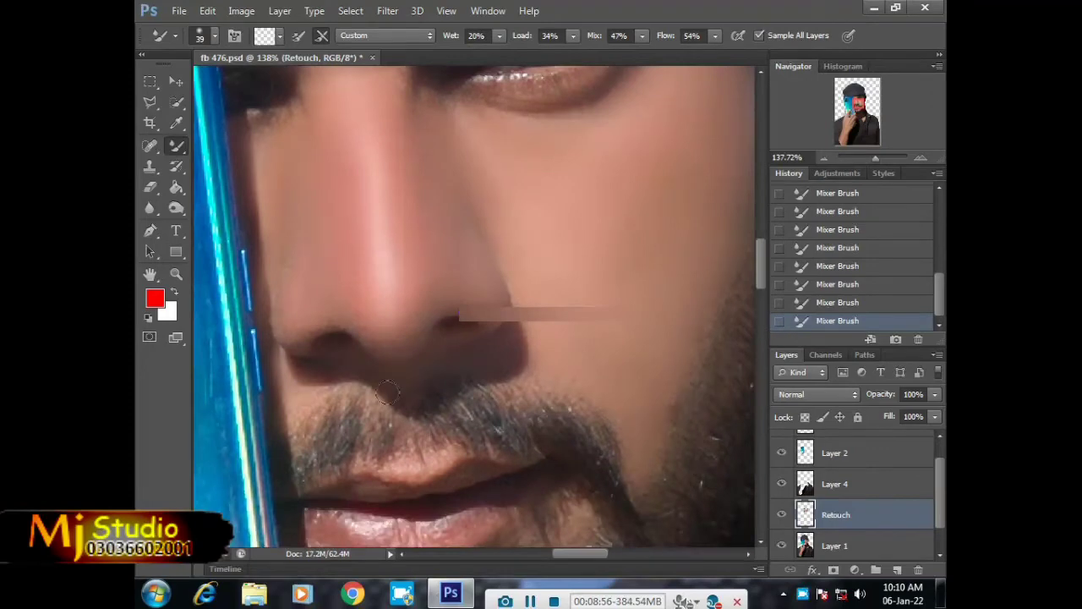
{"action": "scroll", "coordinate": [380, 379], "scroll_direction": "down", "scroll_amount": 2}
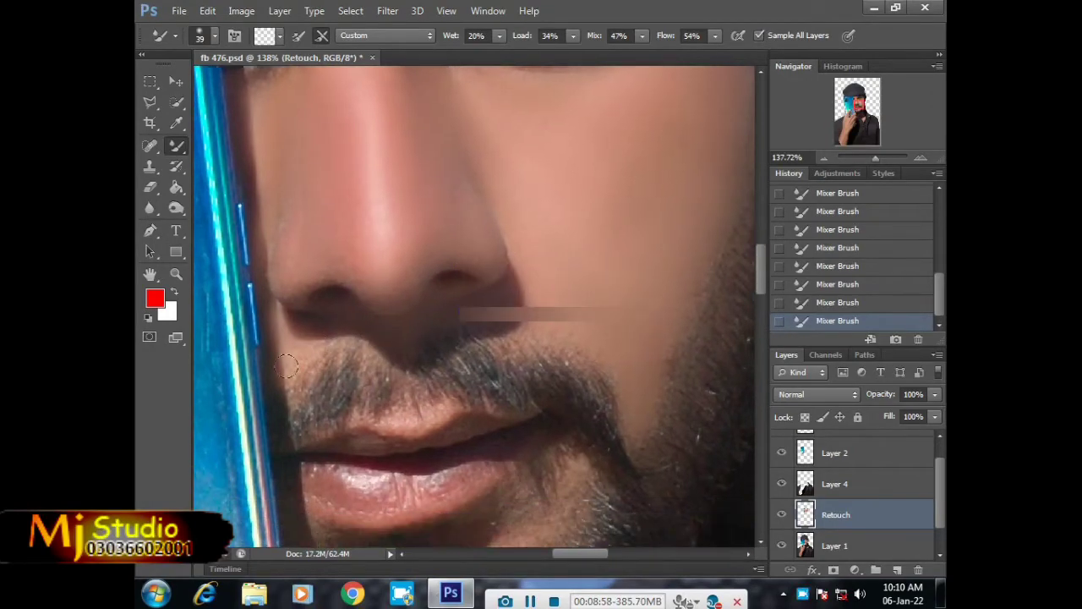
Step: Reposition the view over the nose and eyes, then save fb 476.psd
{"action": "scroll", "coordinate": [375, 338], "scroll_direction": "down", "scroll_amount": 5}
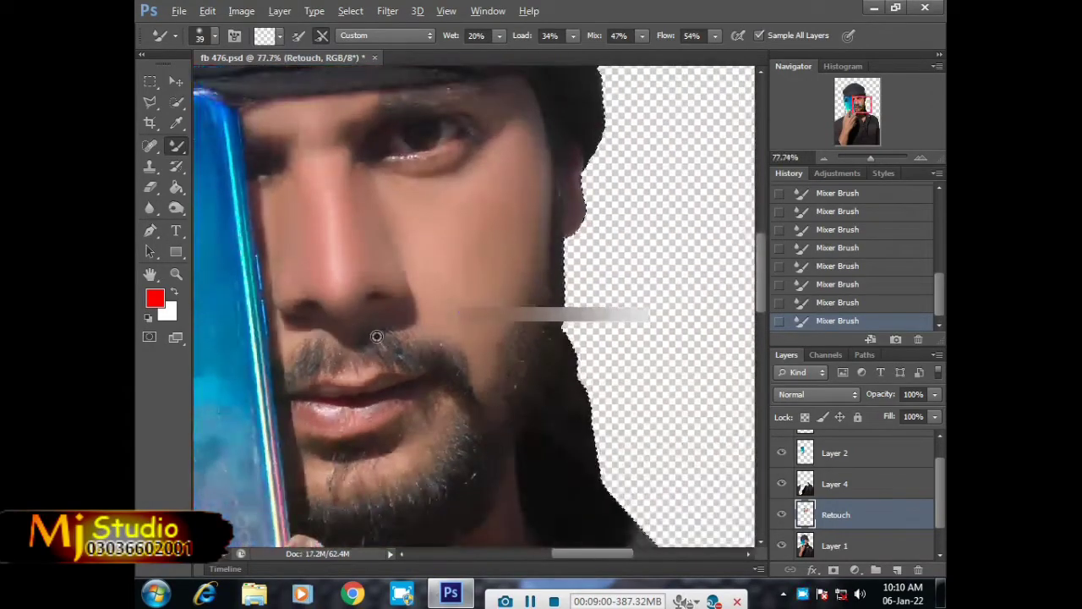
{"action": "scroll", "coordinate": [379, 333], "scroll_direction": "down", "scroll_amount": 2}
{"action": "scroll", "coordinate": [326, 269], "scroll_direction": "up", "scroll_amount": 6}
{"action": "scroll", "coordinate": [326, 269], "scroll_direction": "up", "scroll_amount": 3}
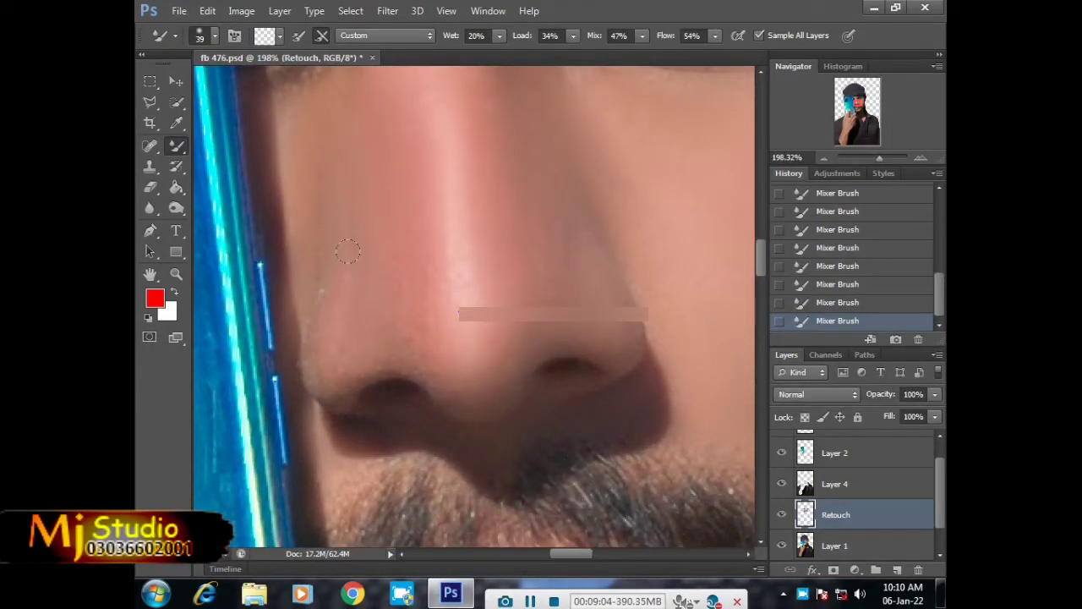
{"action": "left_click_drag", "start_coordinate": [363, 280], "coordinate": [371, 268]}
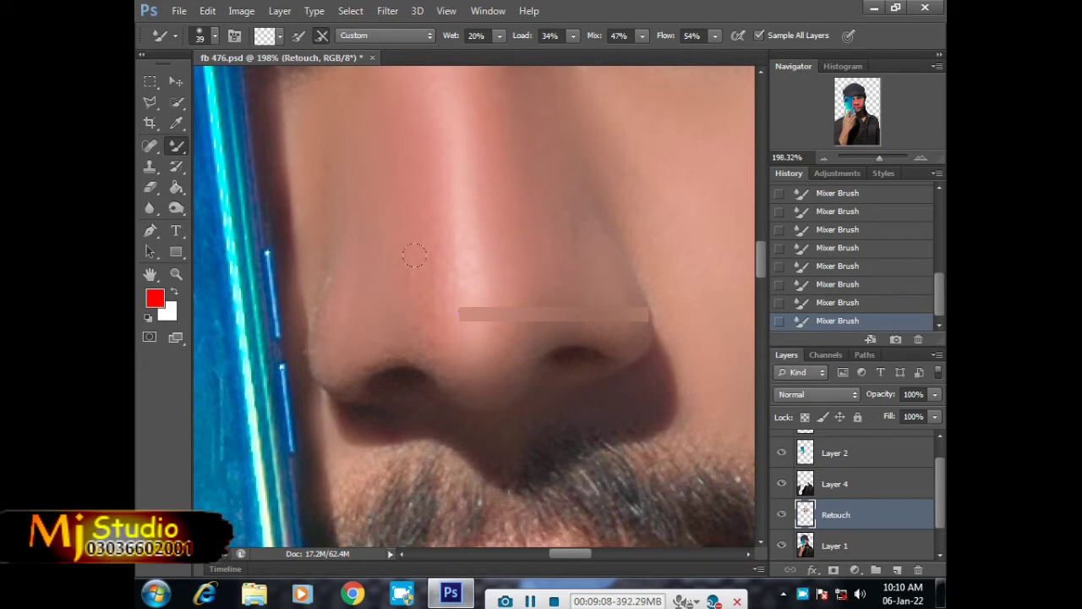
{"action": "left_click_drag", "start_coordinate": [428, 310], "coordinate": [422, 385]}
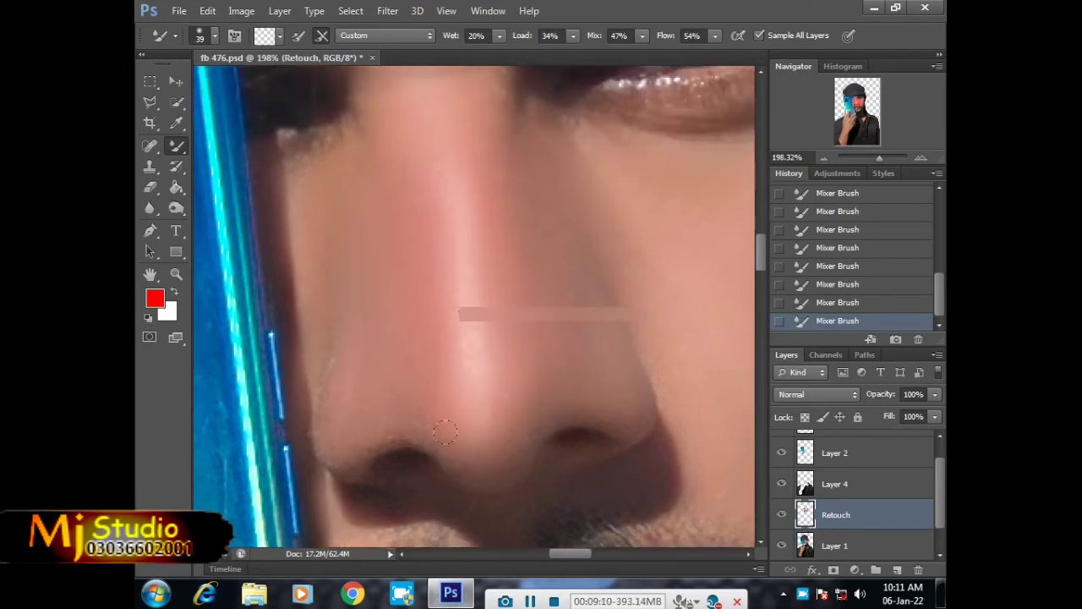
{"action": "scroll", "coordinate": [372, 377], "scroll_direction": "down", "scroll_amount": 2, "text": "alt"}
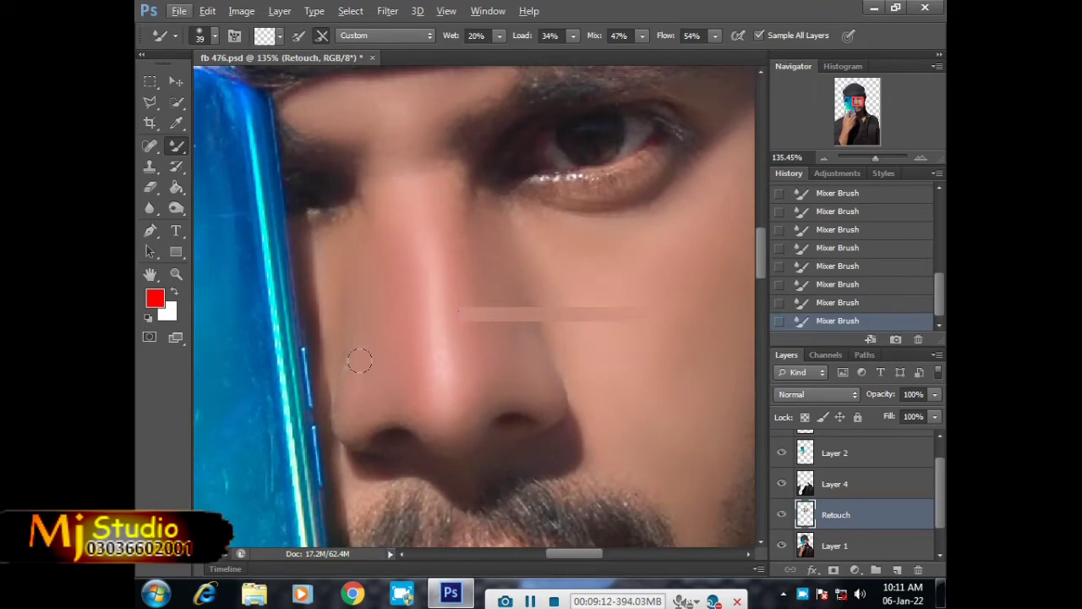
{"action": "key", "text": "ctrl+s"}
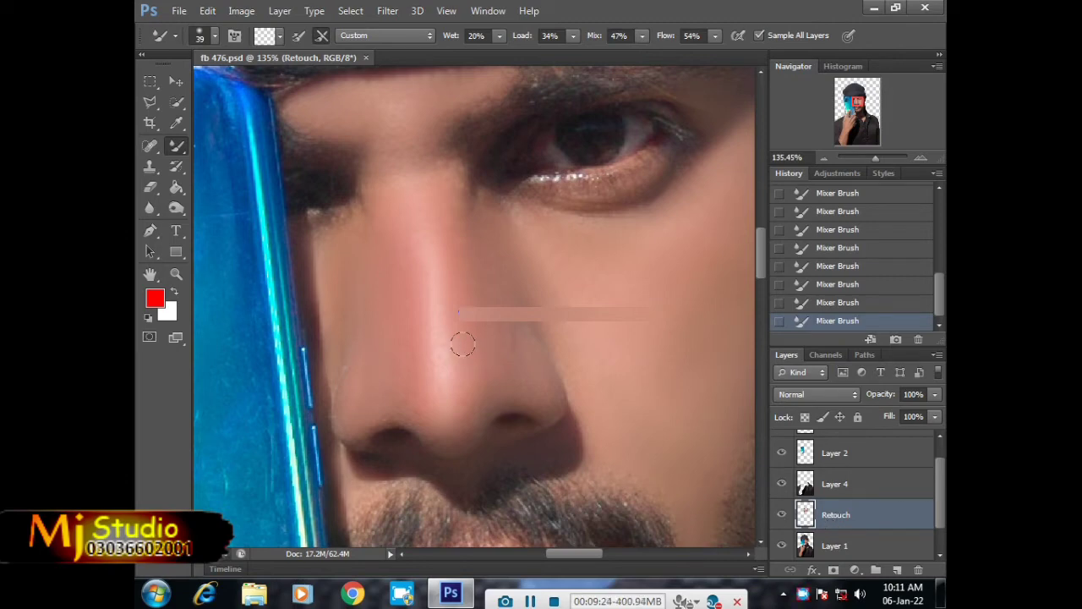
{"action": "scroll", "coordinate": [459, 338], "scroll_direction": "down", "scroll_amount": 2}
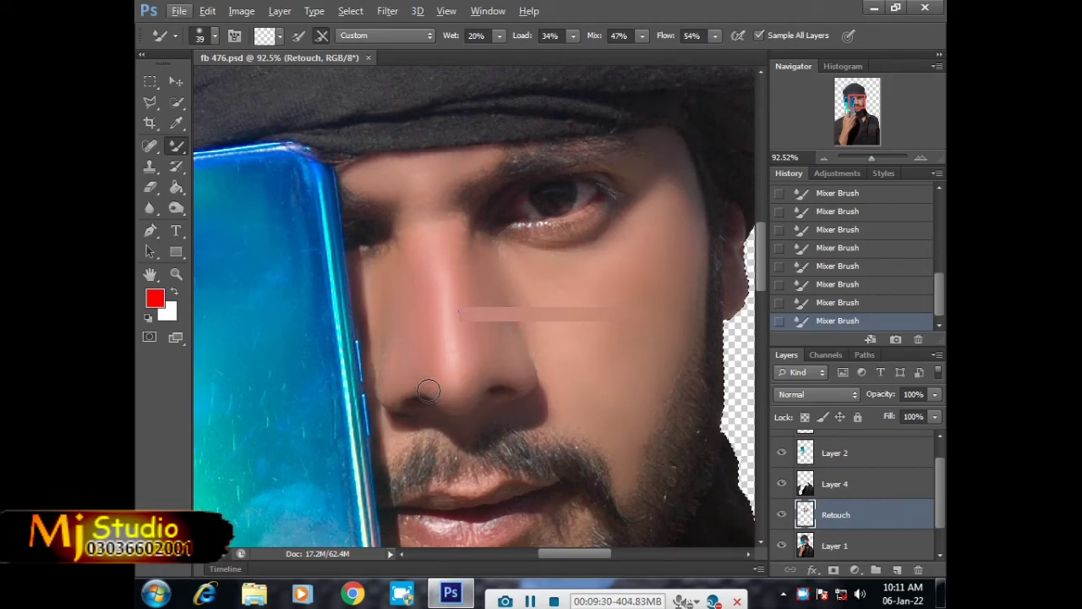
{"action": "left_click", "coordinate": [781, 514]}
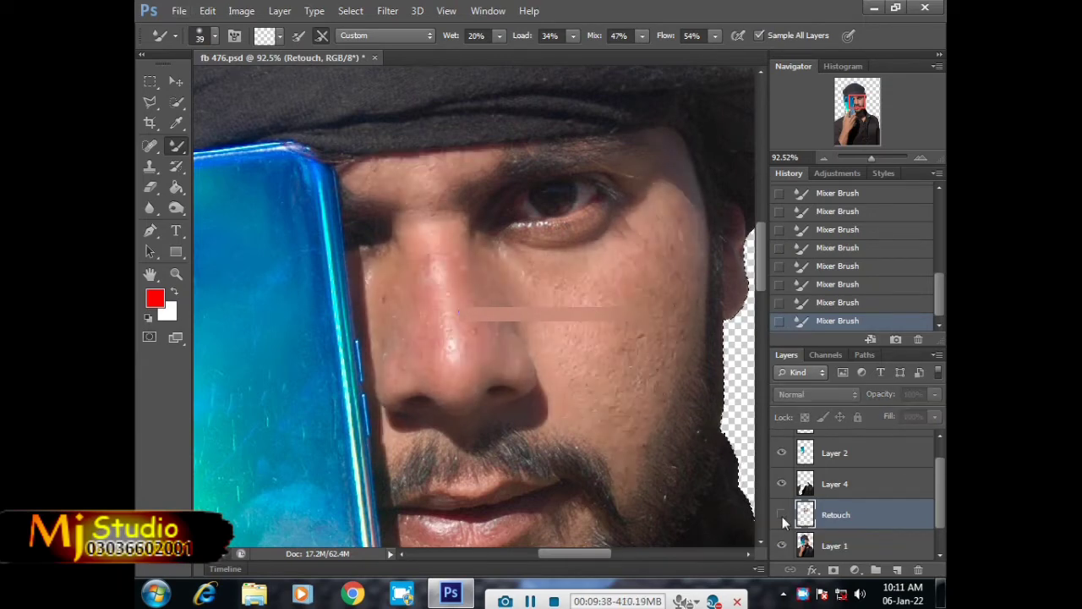
{"action": "left_click", "coordinate": [782, 517]}
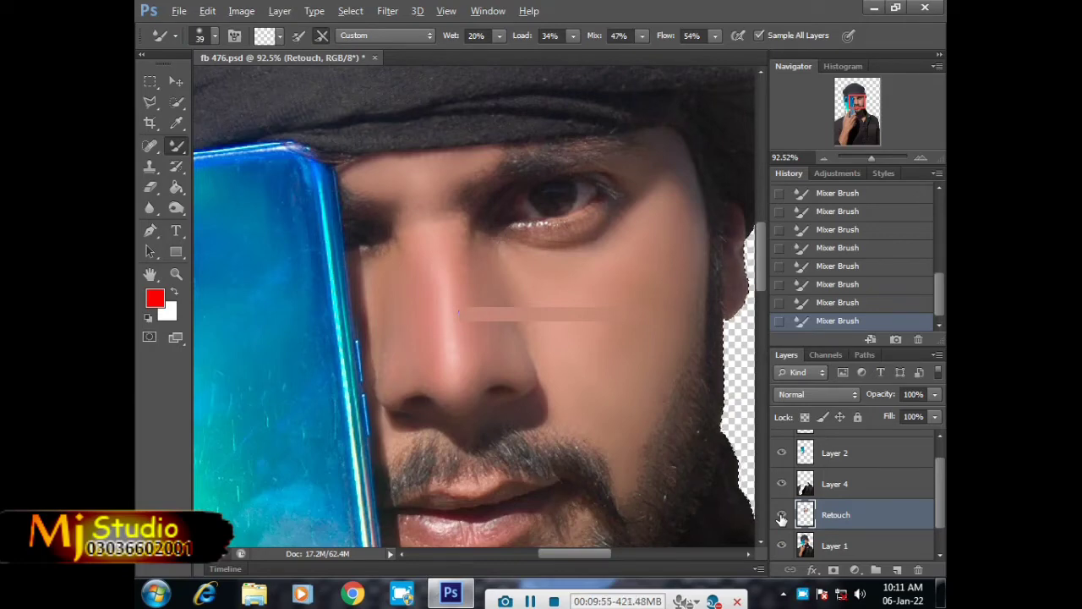
{"action": "left_click", "coordinate": [781, 517], "text": "alt"}
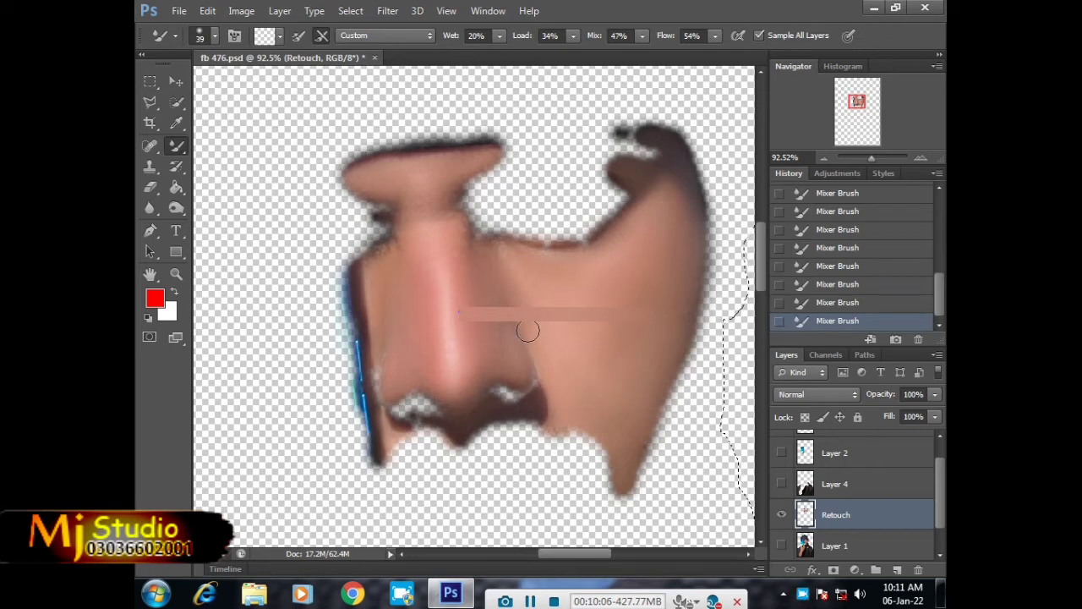
{"action": "left_click", "coordinate": [780, 515], "text": "alt"}
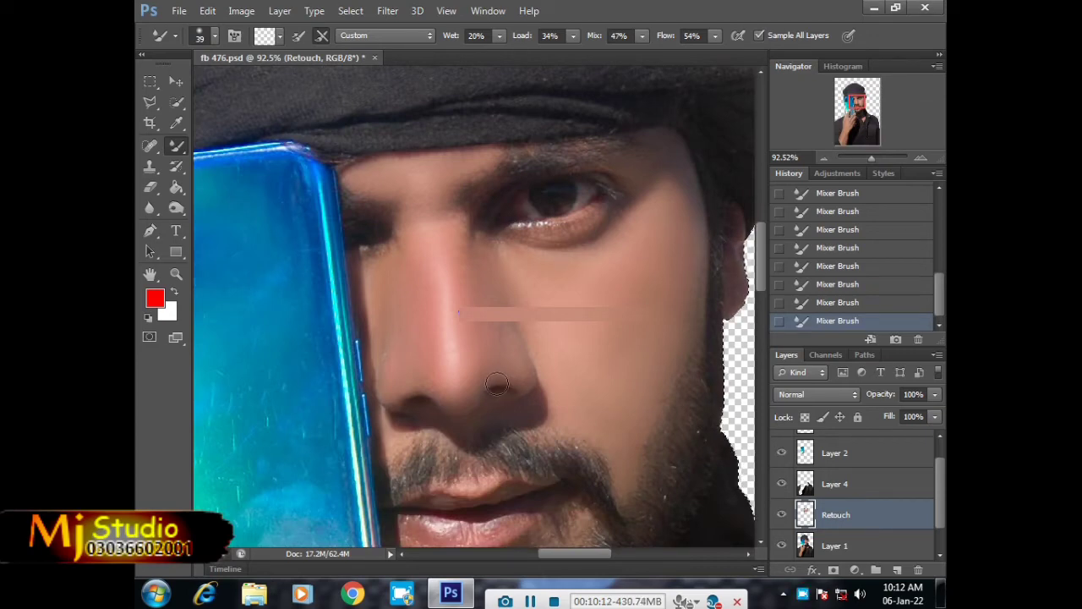
Step: Zoom in on the eye and cap area and resize the Mixer Brush for the eye
{"action": "scroll", "coordinate": [420, 401], "scroll_direction": "up", "scroll_amount": 2}
{"action": "scroll", "coordinate": [420, 400], "scroll_direction": "up", "scroll_amount": 2}
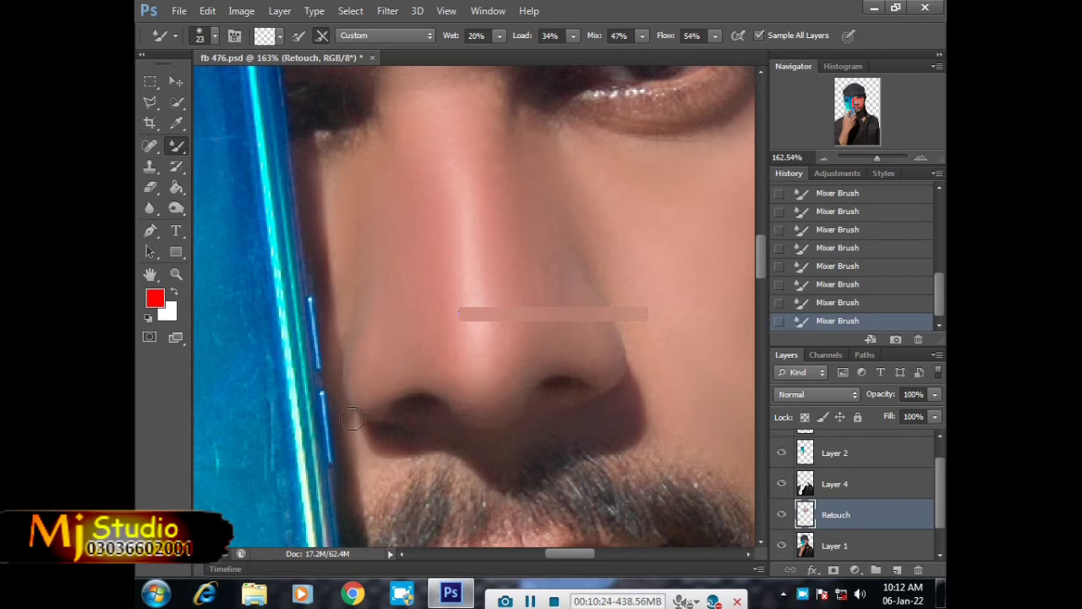
{"action": "scroll", "coordinate": [336, 372], "scroll_direction": "down", "scroll_amount": 2}
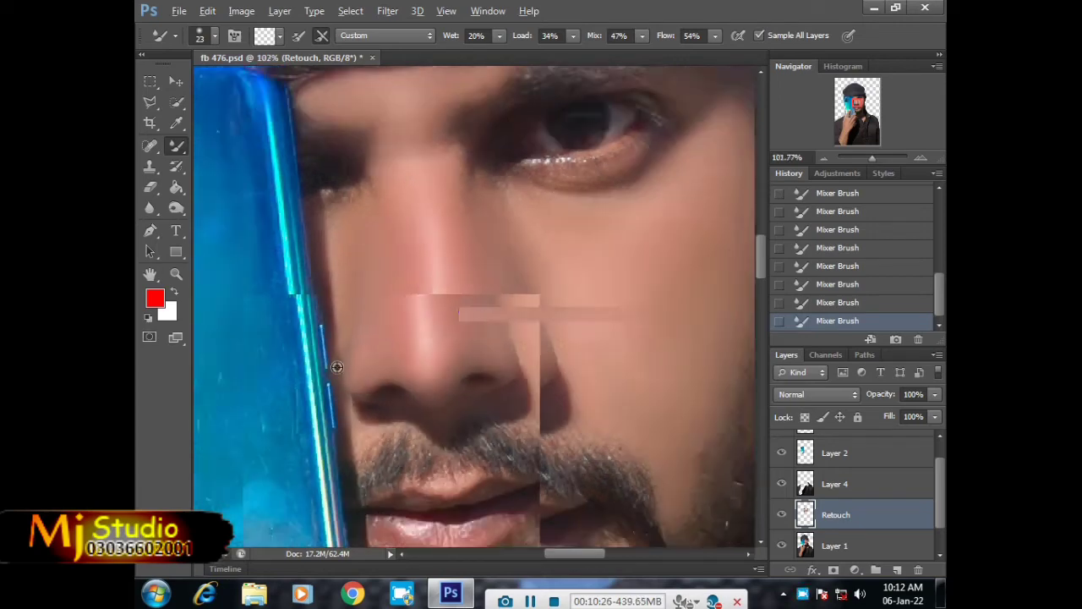
{"action": "scroll", "coordinate": [338, 338], "scroll_direction": "down", "scroll_amount": 2}
{"action": "scroll", "coordinate": [355, 305], "scroll_direction": "down", "scroll_amount": 1}
{"action": "scroll", "coordinate": [397, 279], "scroll_direction": "up", "scroll_amount": 2}
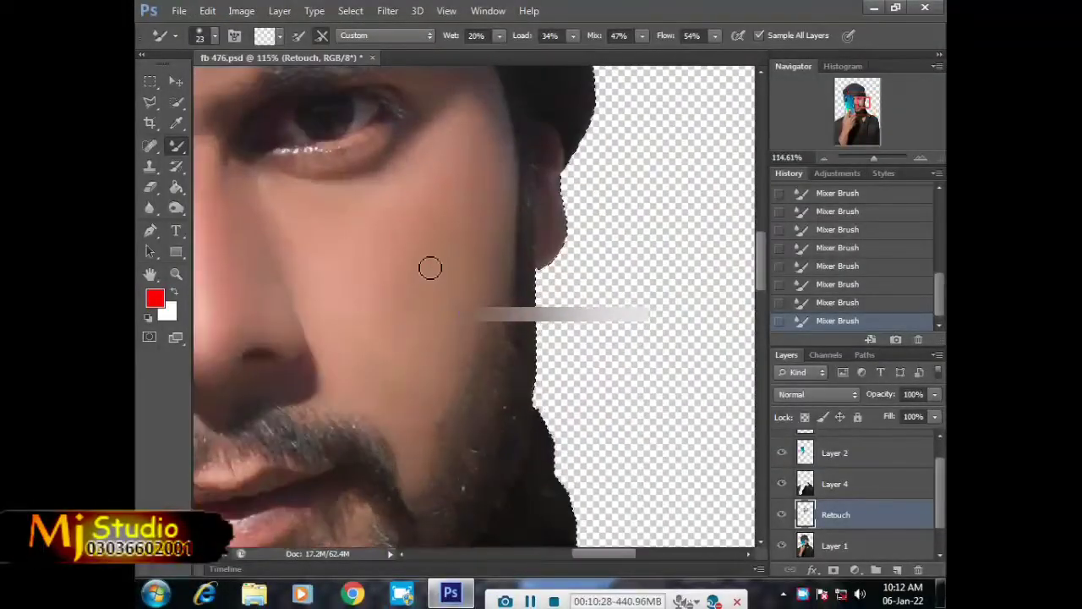
{"action": "scroll", "coordinate": [430, 266], "scroll_direction": "up", "scroll_amount": 1}
{"action": "left_click_drag", "start_coordinate": [515, 357], "coordinate": [588, 423]}
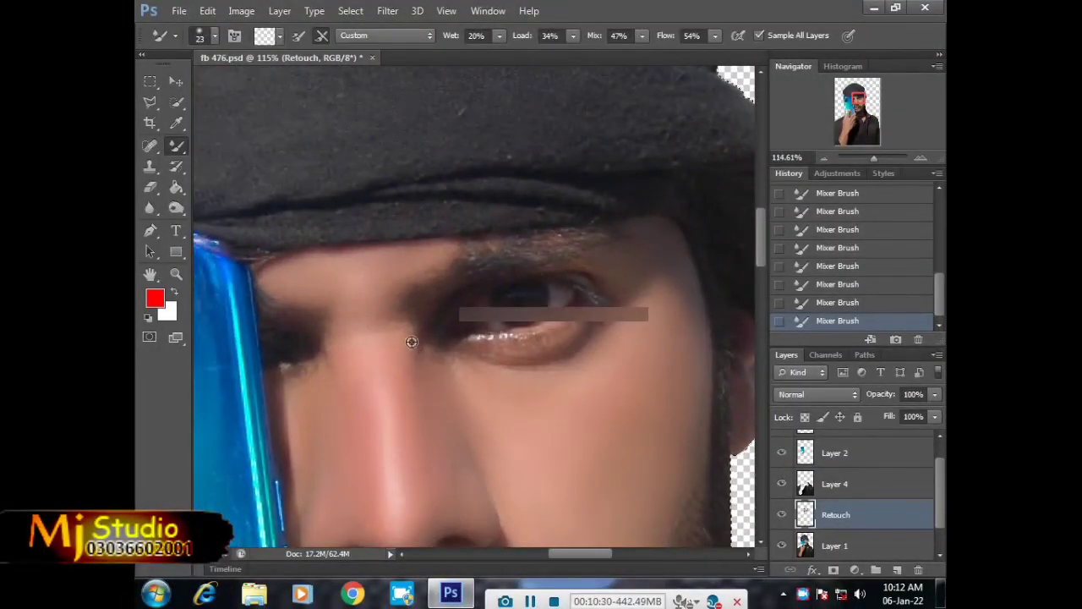
{"action": "mouse_move", "coordinate": [403, 335]}
{"action": "left_mouse_down"}
{"action": "mouse_move", "coordinate": [425, 349]}
{"action": "mouse_move", "coordinate": [407, 348]}
{"action": "left_mouse_up"}
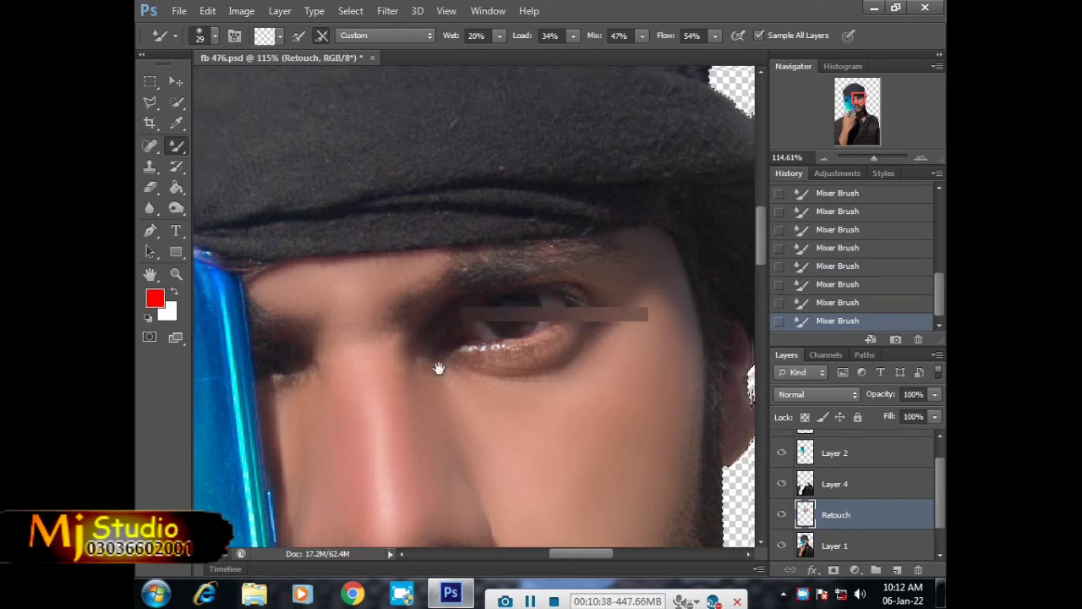
Step: Brush along the lower eyelid to soften the skin beneath the eye
{"action": "scroll", "coordinate": [443, 372], "scroll_direction": "up", "scroll_amount": 3, "text": "alt"}
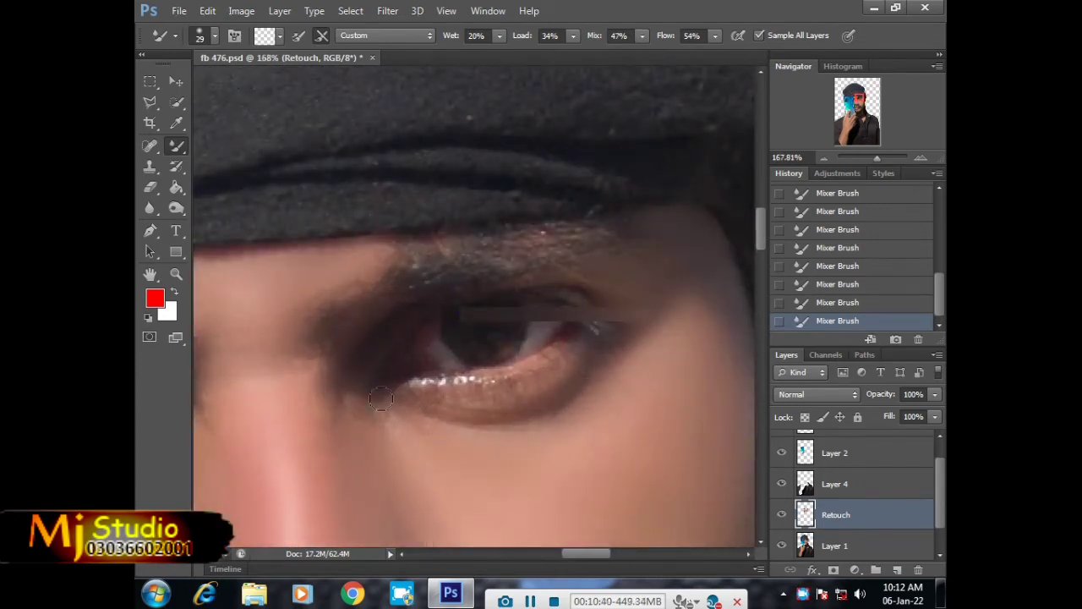
{"action": "left_click_drag", "start_coordinate": [416, 409], "coordinate": [584, 363]}
{"action": "scroll", "coordinate": [375, 393], "scroll_direction": "down", "scroll_amount": 2, "text": "alt"}
{"action": "scroll", "coordinate": [397, 355], "scroll_direction": "down", "scroll_amount": 1, "text": "alt"}
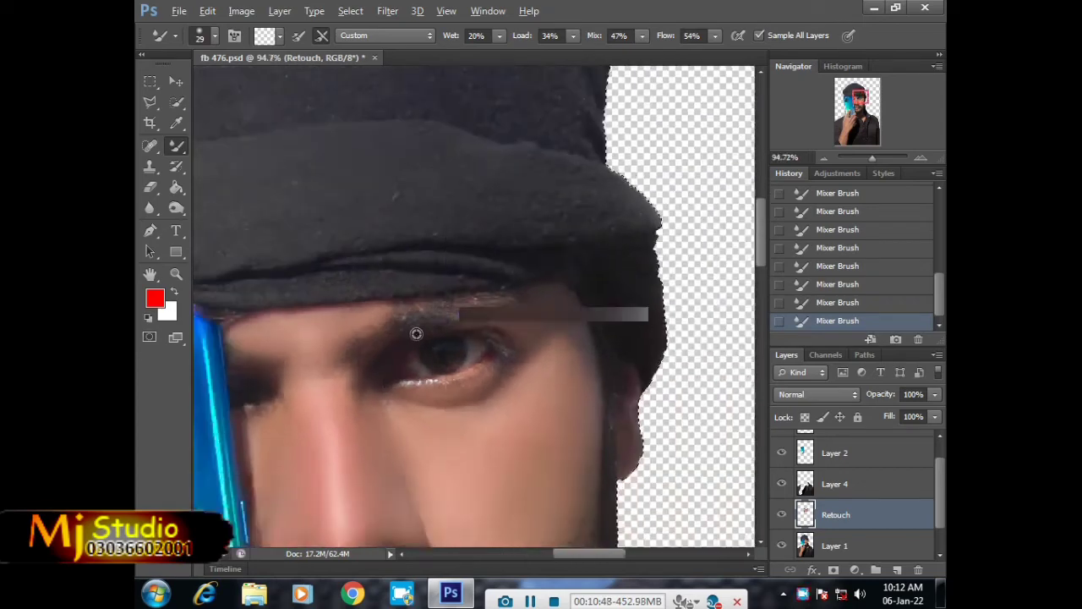
{"action": "scroll", "coordinate": [415, 329], "scroll_direction": "down", "scroll_amount": 1, "text": "alt"}
{"action": "scroll", "coordinate": [427, 325], "scroll_direction": "down", "scroll_amount": 1, "text": "alt"}
{"action": "scroll", "coordinate": [390, 348], "scroll_direction": "down", "scroll_amount": 1, "text": "alt"}
{"action": "scroll", "coordinate": [390, 348], "scroll_direction": "up", "scroll_amount": 3, "text": "alt"}
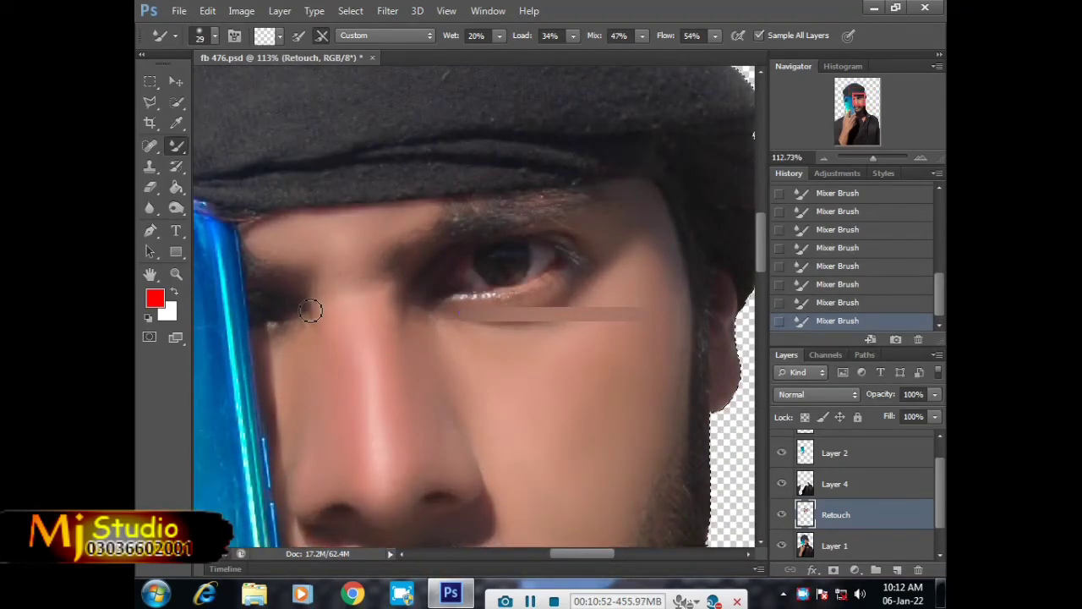
{"action": "scroll", "coordinate": [386, 290], "scroll_direction": "down", "scroll_amount": 2, "text": "alt"}
{"action": "scroll", "coordinate": [386, 289], "scroll_direction": "down", "scroll_amount": 2, "text": "alt"}
{"action": "scroll", "coordinate": [388, 292], "scroll_direction": "down", "scroll_amount": 2}
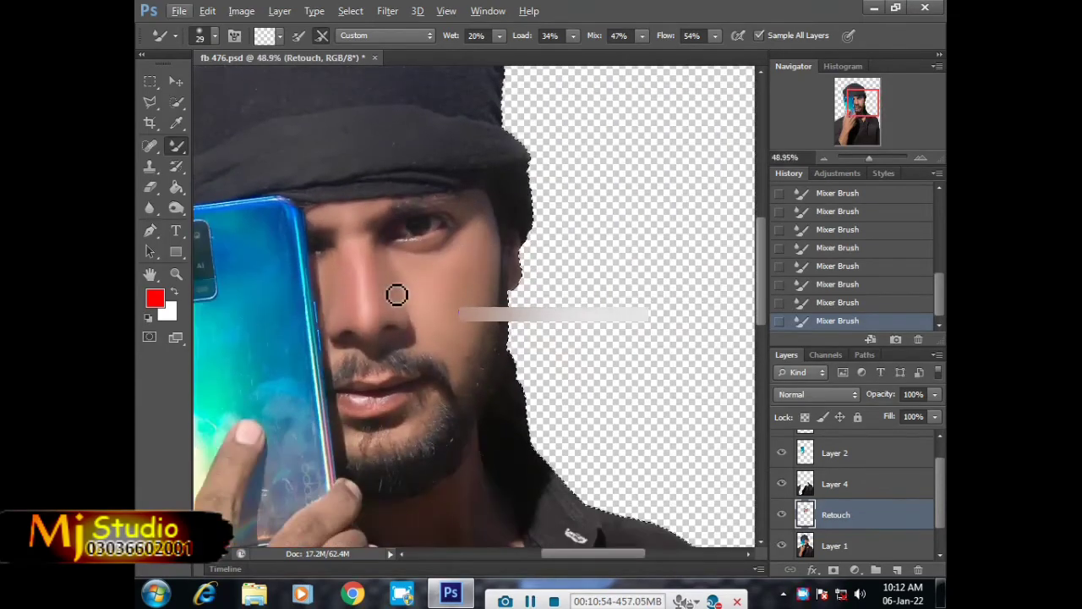
{"action": "scroll", "coordinate": [397, 295], "scroll_direction": "up", "scroll_amount": 1}
{"action": "scroll", "coordinate": [389, 308], "scroll_direction": "up", "scroll_amount": 2}
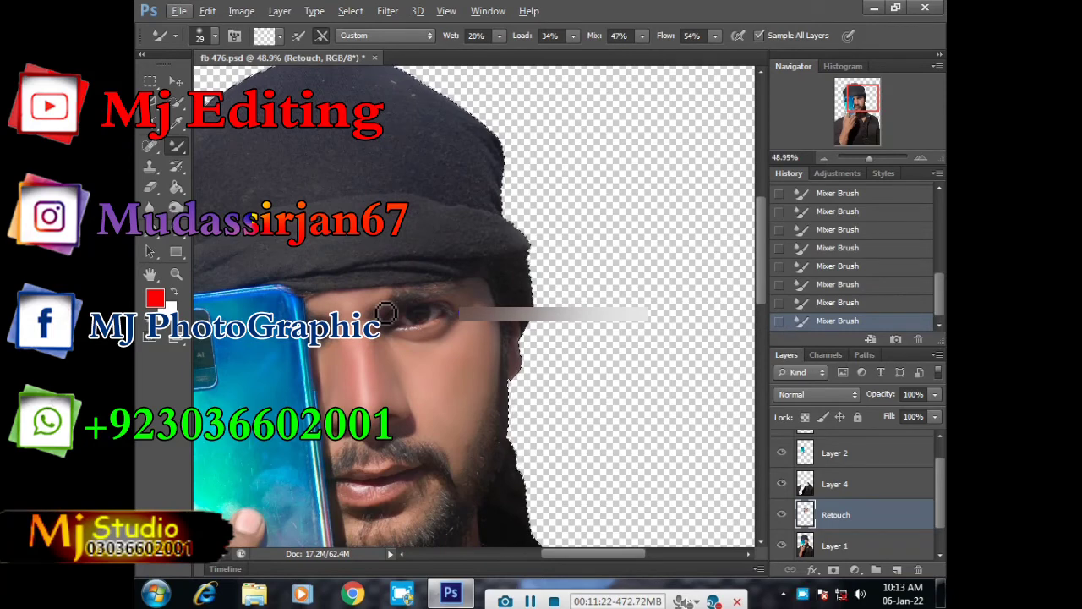
{"action": "scroll", "coordinate": [386, 314], "scroll_direction": "down", "scroll_amount": 1}
{"action": "scroll", "coordinate": [386, 314], "scroll_direction": "down", "scroll_amount": 2}
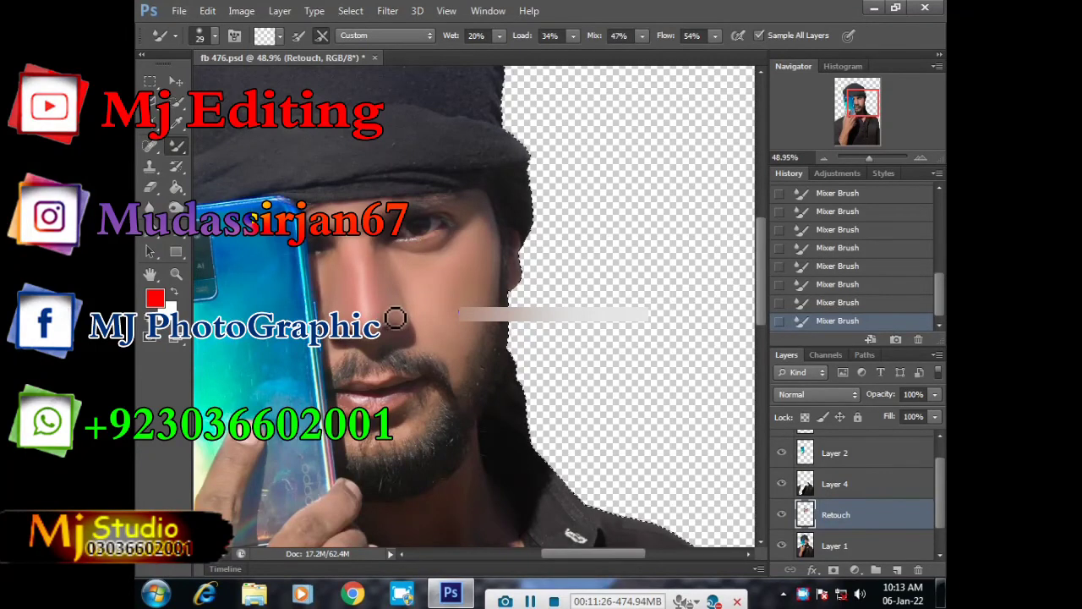
{"action": "scroll", "coordinate": [411, 312], "scroll_direction": "down", "scroll_amount": 1}
{"action": "scroll", "coordinate": [410, 312], "scroll_direction": "up", "scroll_amount": 2}
{"action": "scroll", "coordinate": [412, 311], "scroll_direction": "up", "scroll_amount": 2}
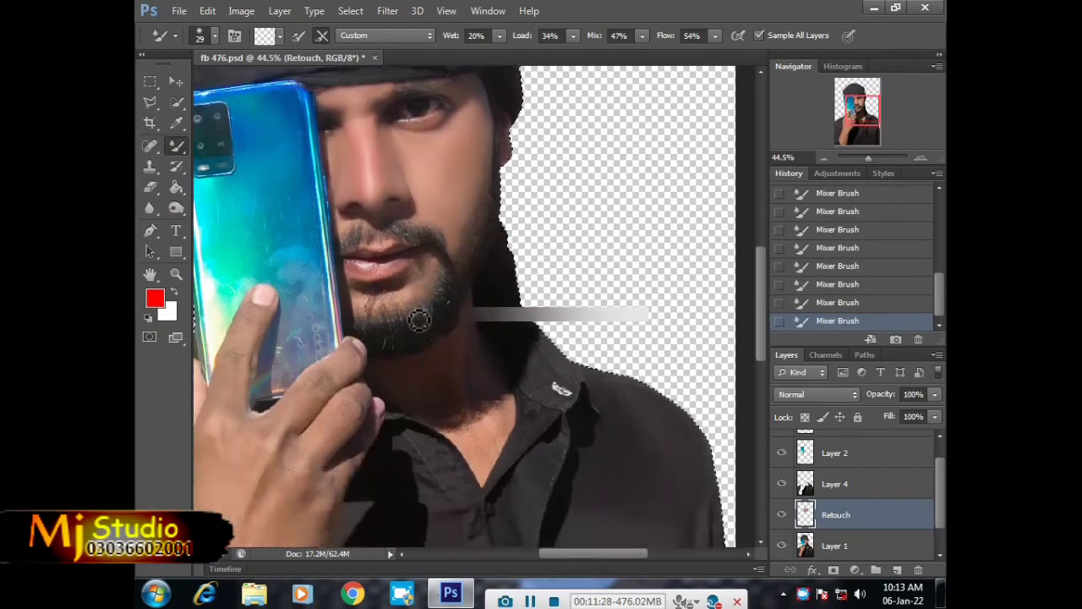
{"action": "scroll", "coordinate": [414, 309], "scroll_direction": "up", "scroll_amount": 3}
{"action": "scroll", "coordinate": [413, 309], "scroll_direction": "up", "scroll_amount": 2}
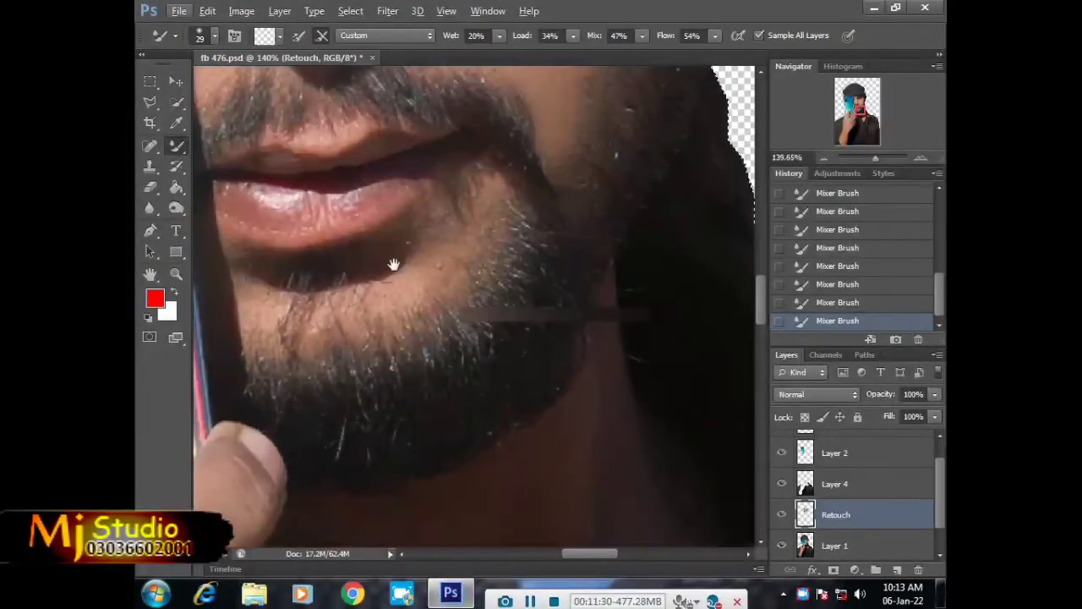
Step: Adjust the Mixer Brush size through 56, 34, 46, 11 and 17 px
{"action": "left_click_drag", "start_coordinate": [395, 324], "coordinate": [411, 326]}
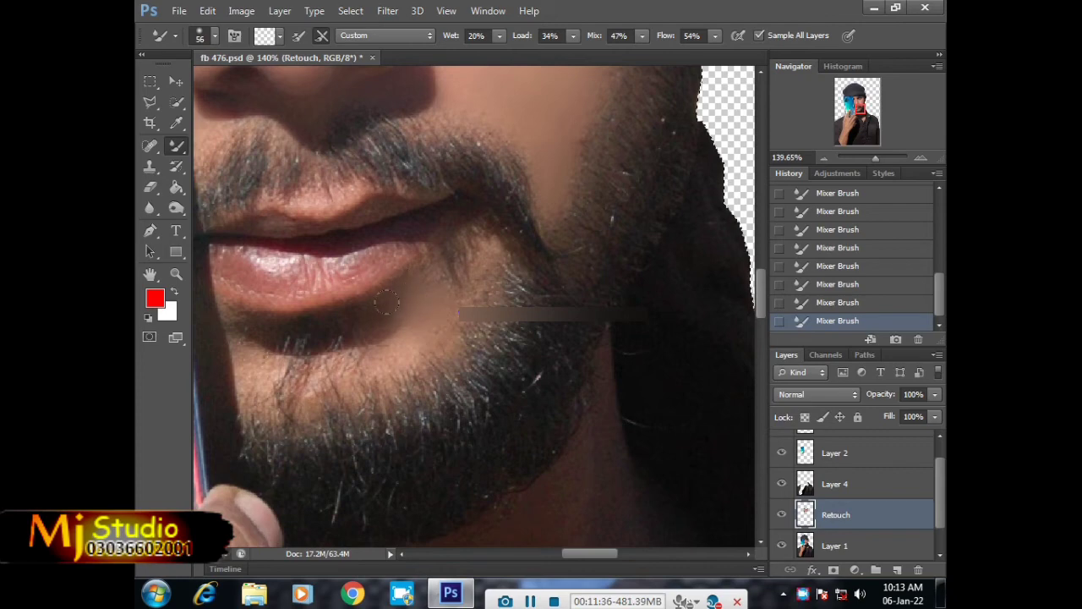
{"action": "mouse_move", "coordinate": [386, 302]}
{"action": "left_mouse_down"}
{"action": "mouse_move", "coordinate": [360, 344]}
{"action": "mouse_move", "coordinate": [394, 364]}
{"action": "left_mouse_up"}
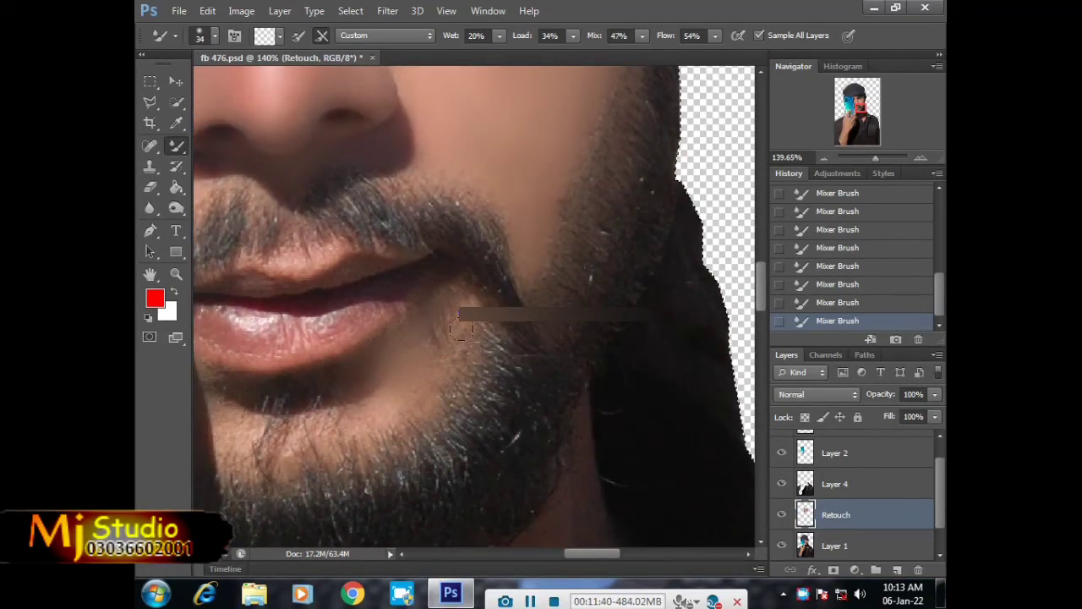
{"action": "left_click_drag", "start_coordinate": [443, 359], "coordinate": [457, 360]}
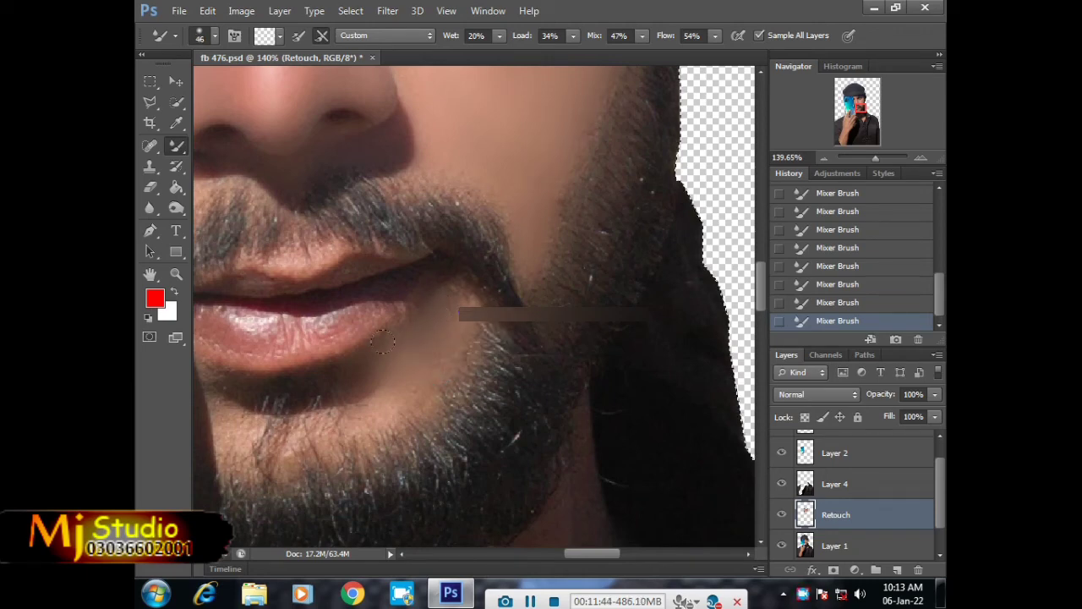
{"action": "scroll", "coordinate": [380, 355], "scroll_direction": "left", "scroll_amount": 2}
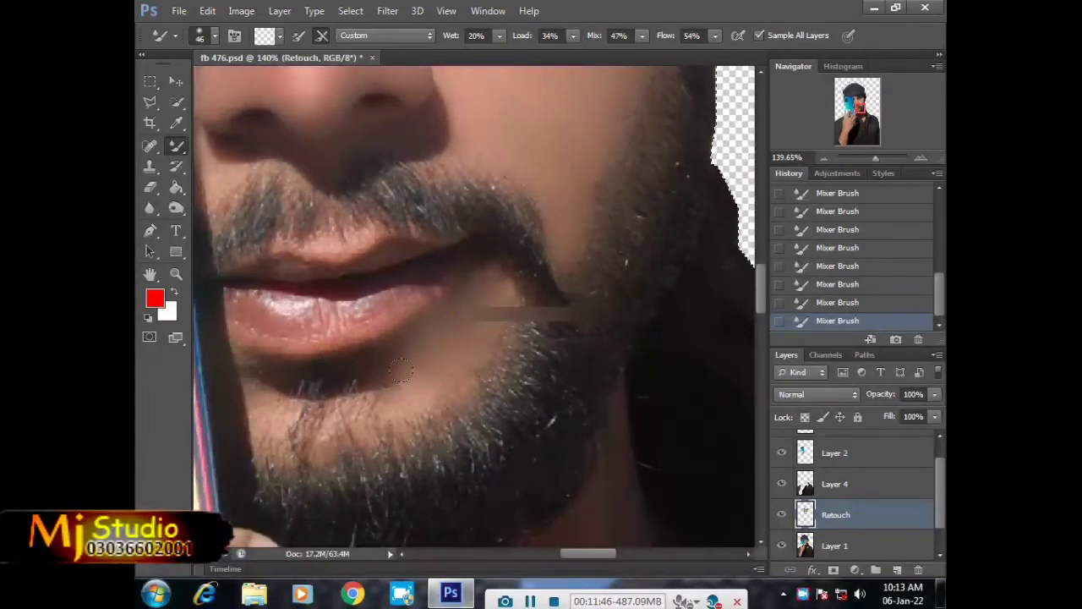
{"action": "left_click_drag", "start_coordinate": [493, 273], "coordinate": [466, 346]}
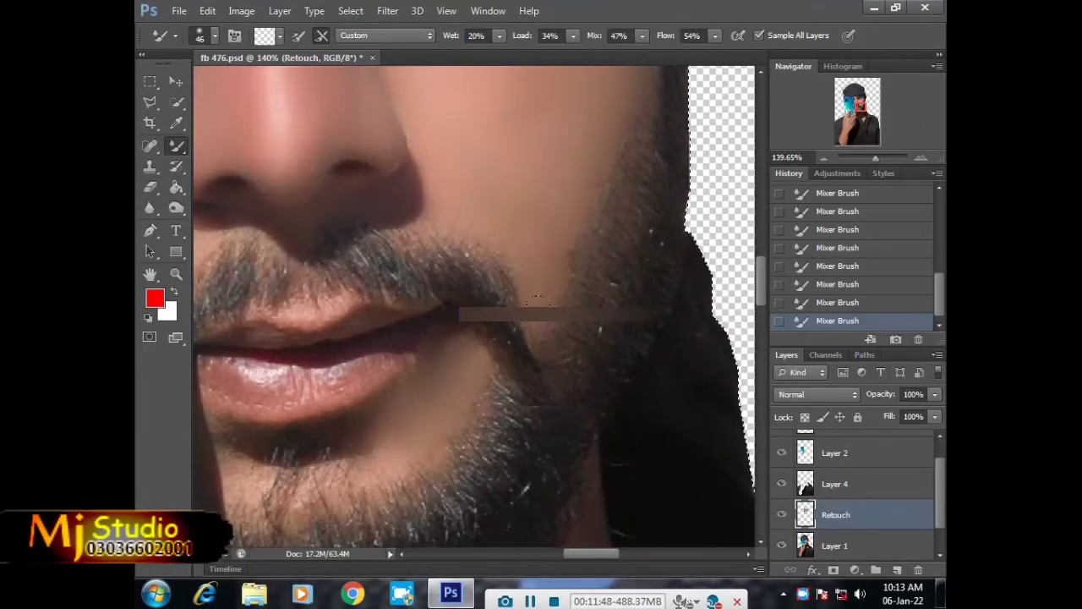
{"action": "left_click_drag", "start_coordinate": [528, 324], "coordinate": [531, 321]}
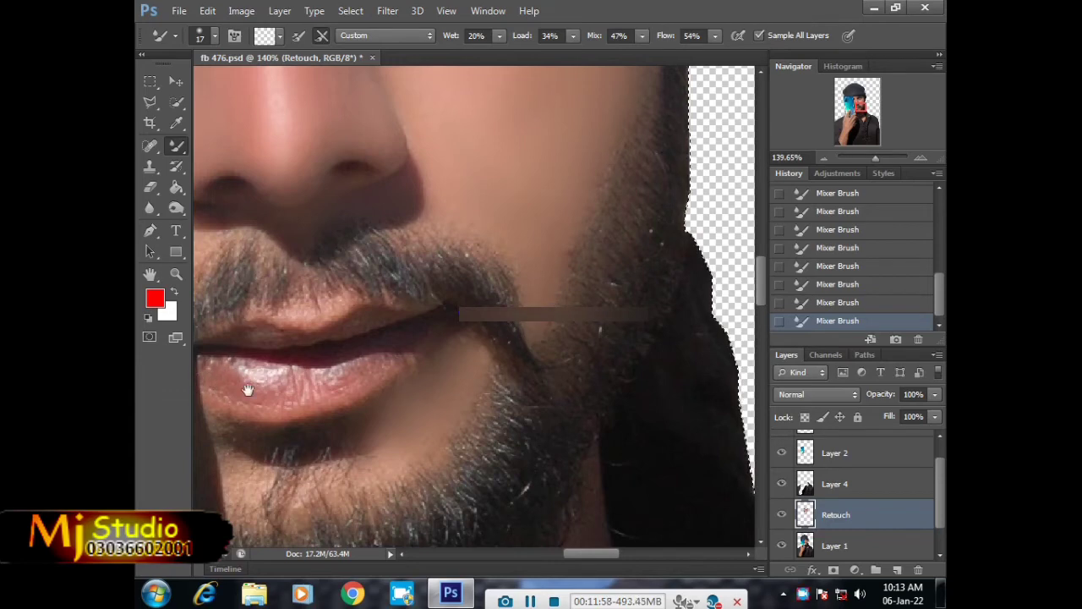
Step: Bring the lips and phone edge into view and set the brush to 39 px
{"action": "mouse_move", "coordinate": [248, 386]}
{"action": "left_mouse_down"}
{"action": "mouse_move", "coordinate": [392, 293]}
{"action": "mouse_move", "coordinate": [374, 273]}
{"action": "left_mouse_up"}
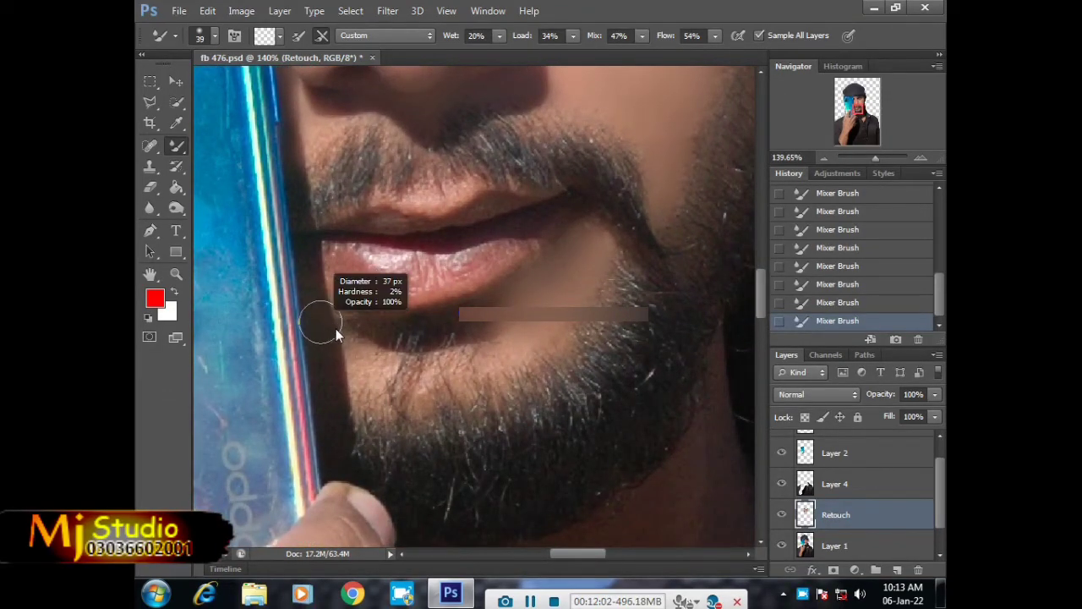
{"action": "left_click_drag", "start_coordinate": [327, 318], "coordinate": [313, 311]}
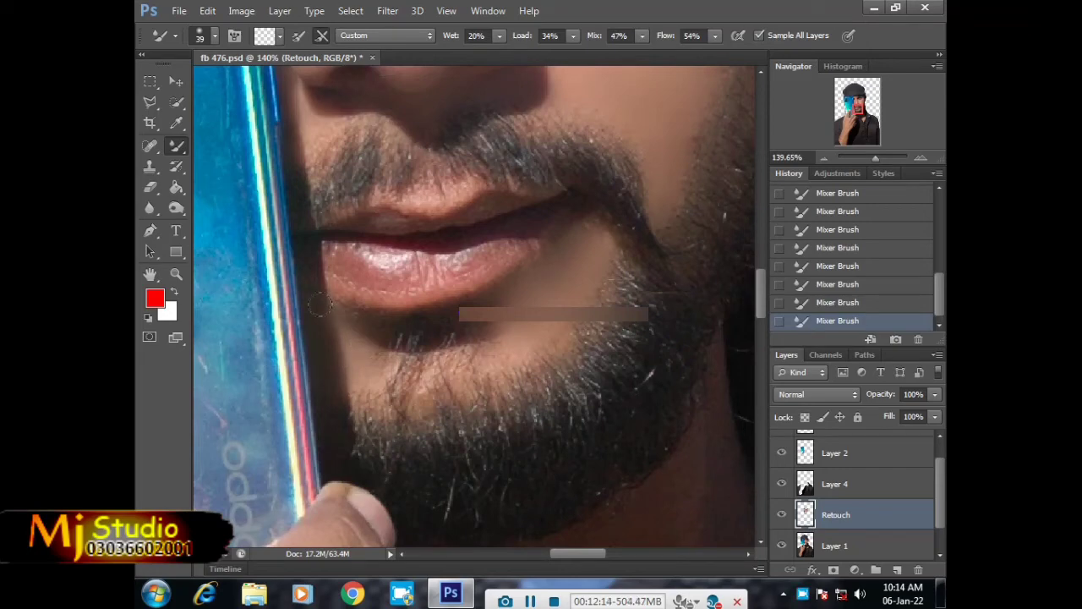
{"action": "scroll", "coordinate": [304, 292], "scroll_direction": "down", "scroll_amount": 2}
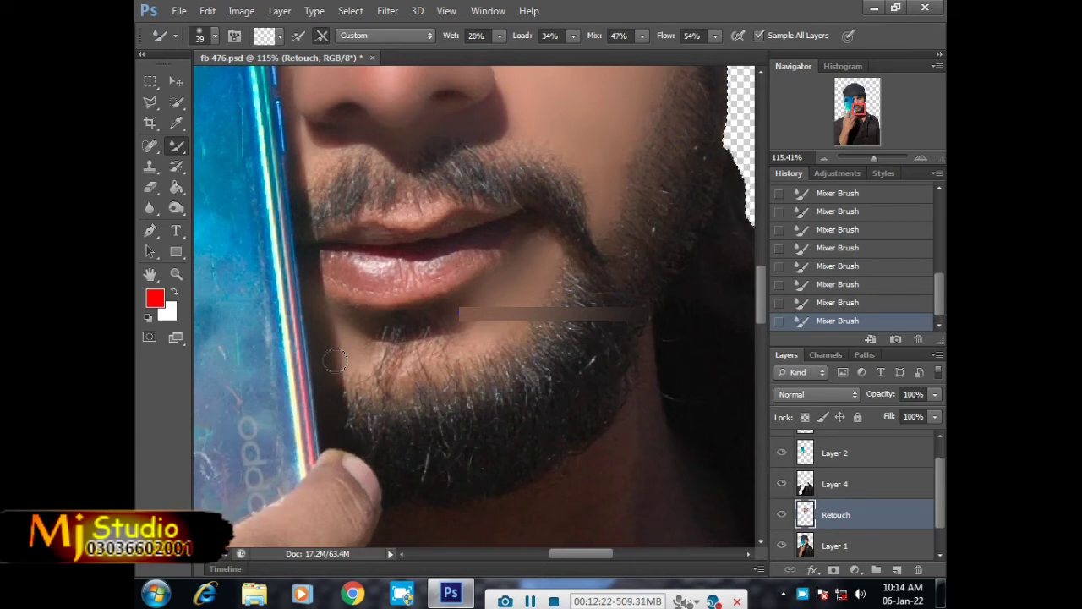
{"action": "scroll", "coordinate": [343, 359], "scroll_direction": "down", "scroll_amount": 2}
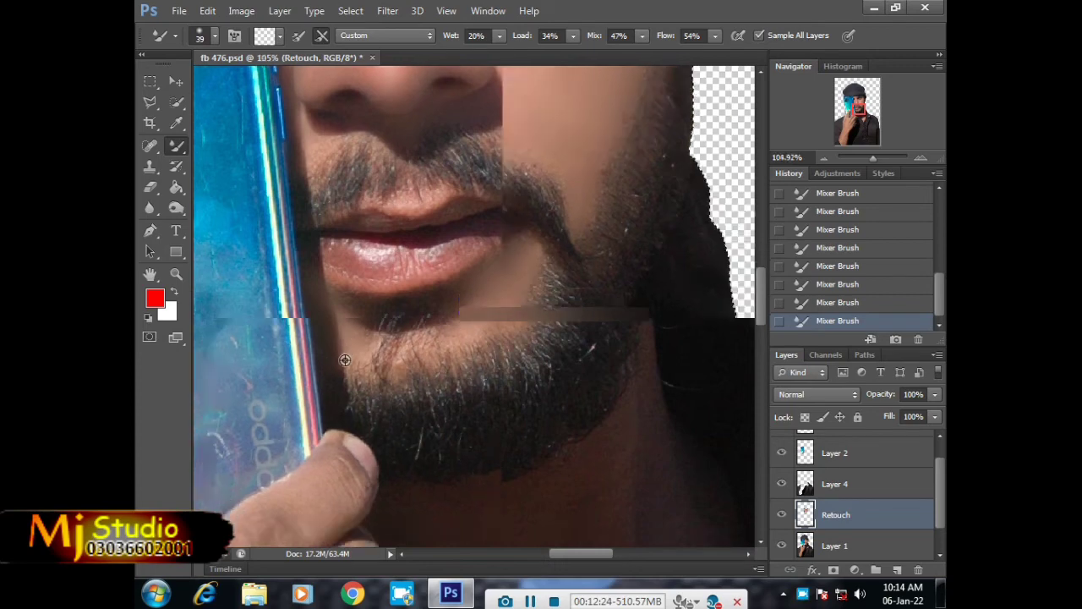
{"action": "scroll", "coordinate": [342, 358], "scroll_direction": "down", "scroll_amount": 4}
{"action": "scroll", "coordinate": [355, 307], "scroll_direction": "up", "scroll_amount": 2}
{"action": "scroll", "coordinate": [356, 309], "scroll_direction": "up", "scroll_amount": 2}
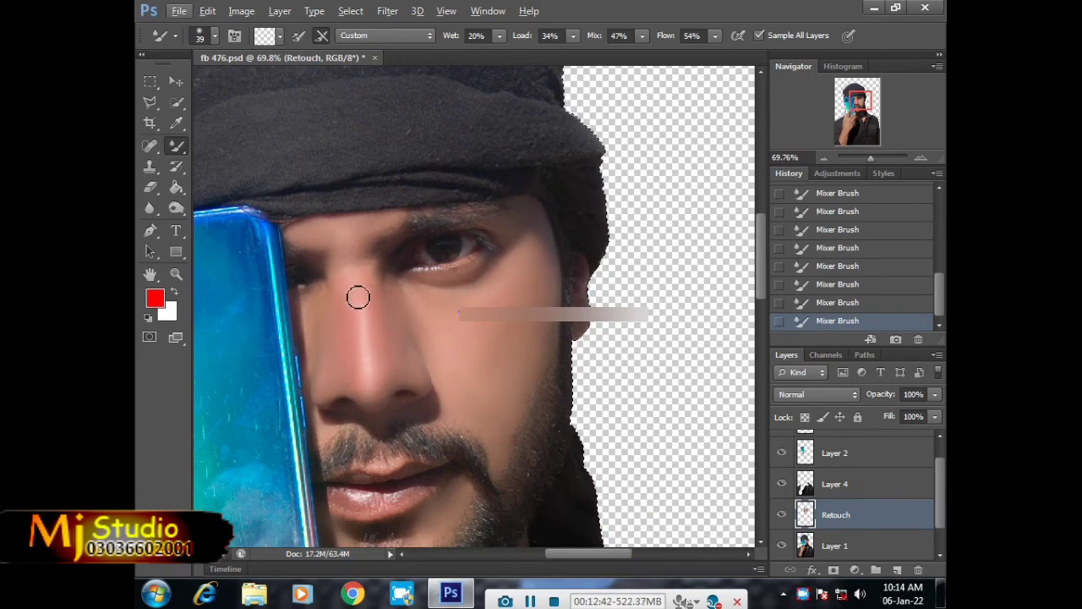
{"action": "scroll", "coordinate": [435, 286], "scroll_direction": "down", "scroll_amount": 1}
{"action": "scroll", "coordinate": [436, 286], "scroll_direction": "down", "scroll_amount": 1}
{"action": "scroll", "coordinate": [435, 285], "scroll_direction": "down", "scroll_amount": 1}
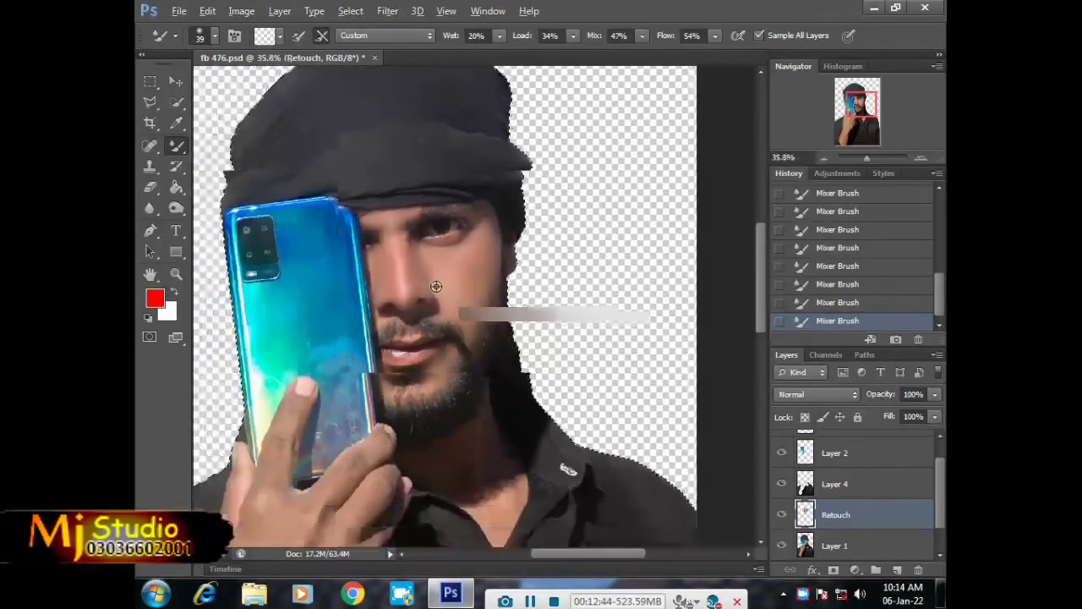
{"action": "scroll", "coordinate": [435, 285], "scroll_direction": "down", "scroll_amount": 1}
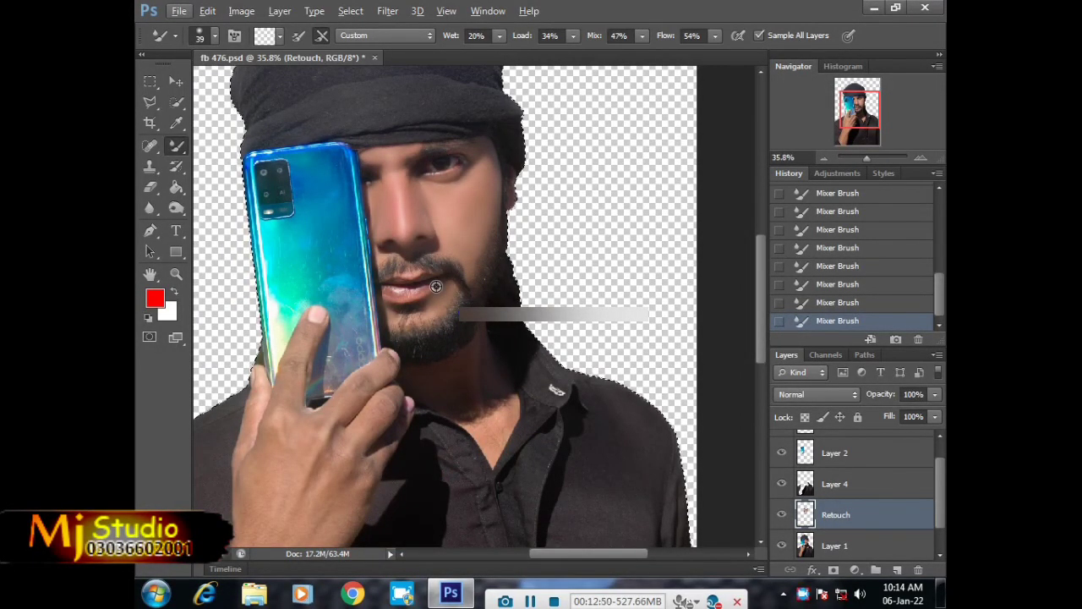
{"action": "scroll", "coordinate": [436, 286], "scroll_direction": "down", "scroll_amount": 1}
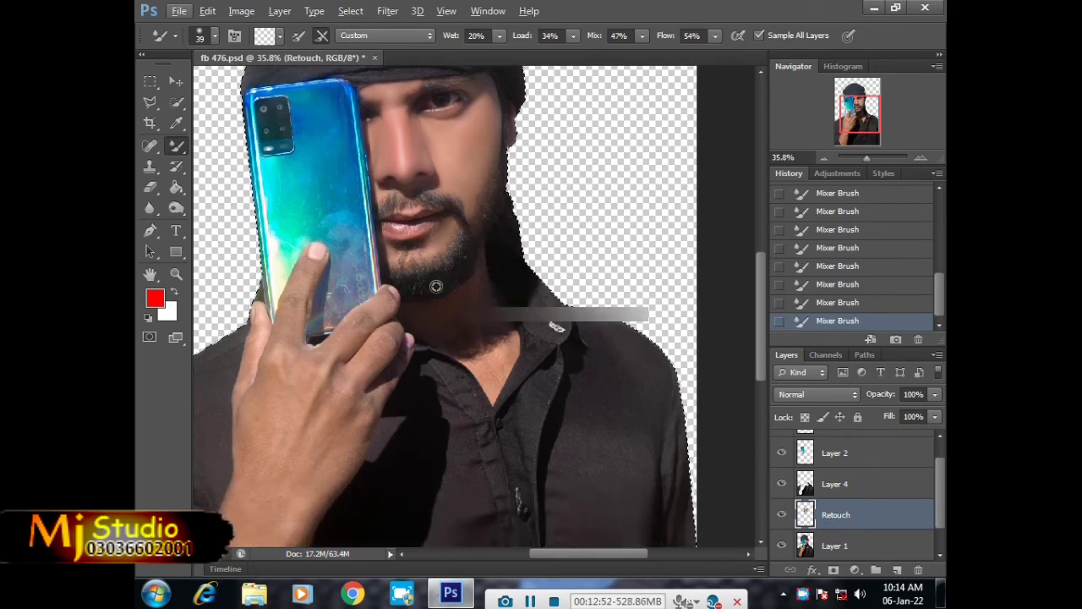
{"action": "scroll", "coordinate": [459, 300], "scroll_direction": "up", "scroll_amount": 3}
Step: Bring the lips, beard and neck into view and set the Mixer Brush to 66 px
{"action": "left_click_drag", "start_coordinate": [459, 299], "coordinate": [449, 382]}
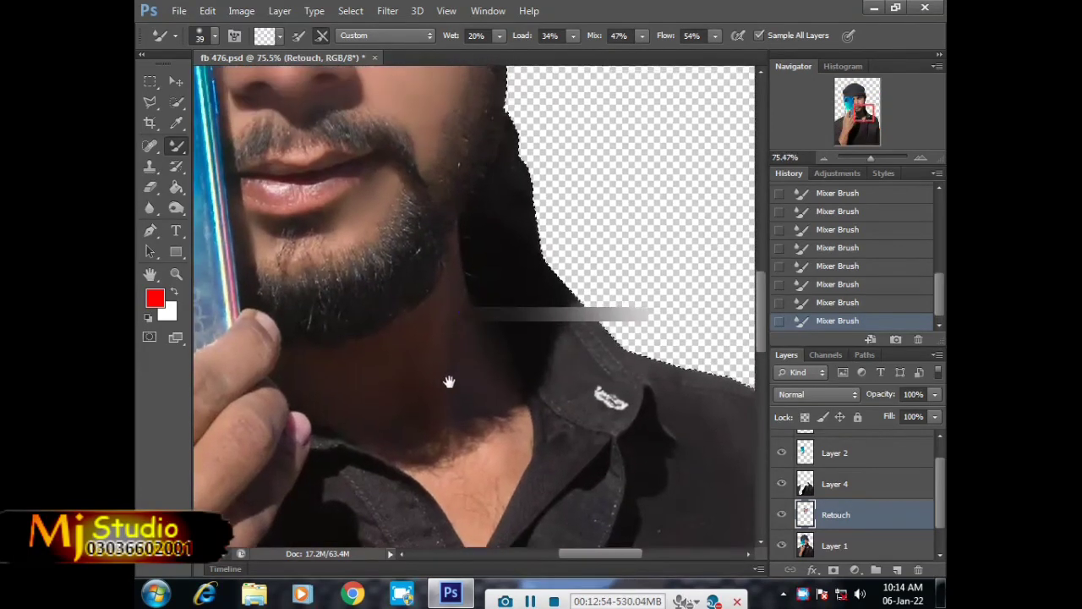
{"action": "scroll", "coordinate": [444, 322], "scroll_direction": "up", "scroll_amount": 3}
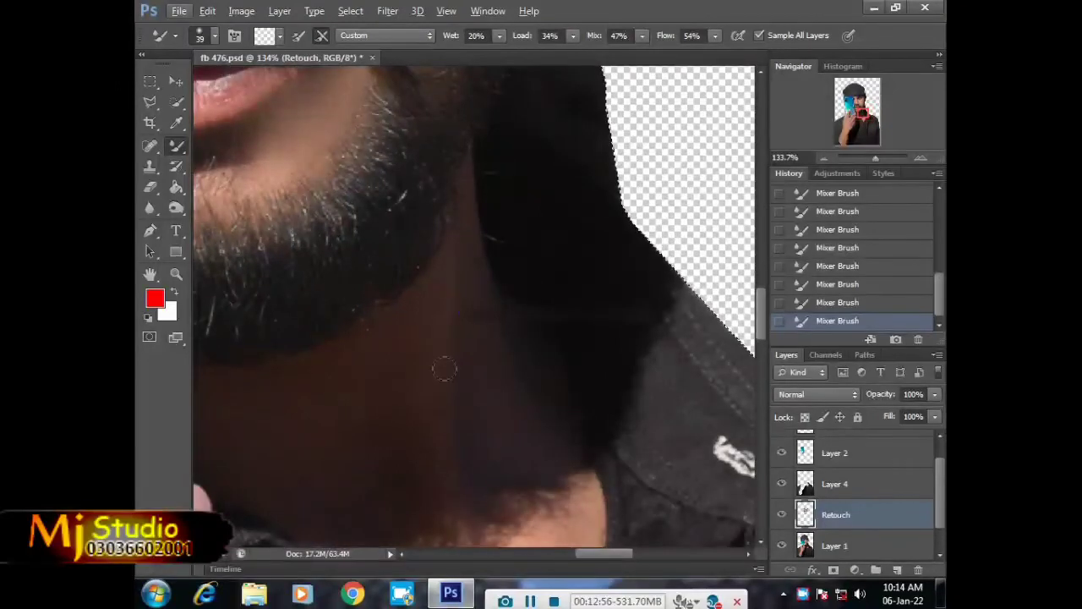
{"action": "scroll", "coordinate": [428, 375], "scroll_direction": "down", "scroll_amount": 1}
{"action": "scroll", "coordinate": [425, 270], "scroll_direction": "down", "scroll_amount": 1}
{"action": "right_click", "coordinate": [497, 418], "text": "alt"}
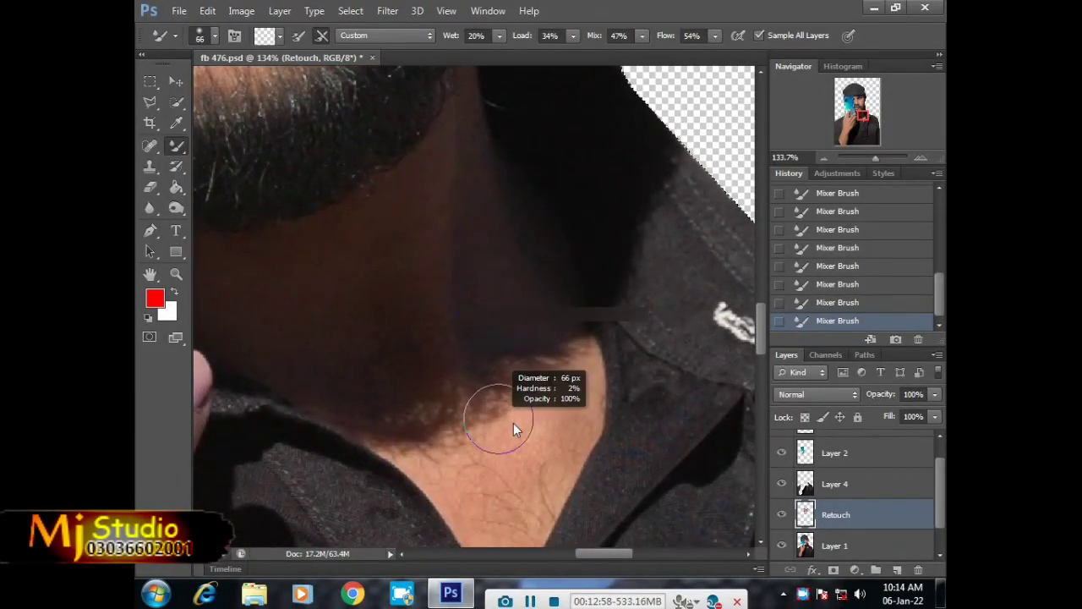
{"action": "key", "text": "["}
{"action": "key", "text": "["}
{"action": "key", "text": "["}
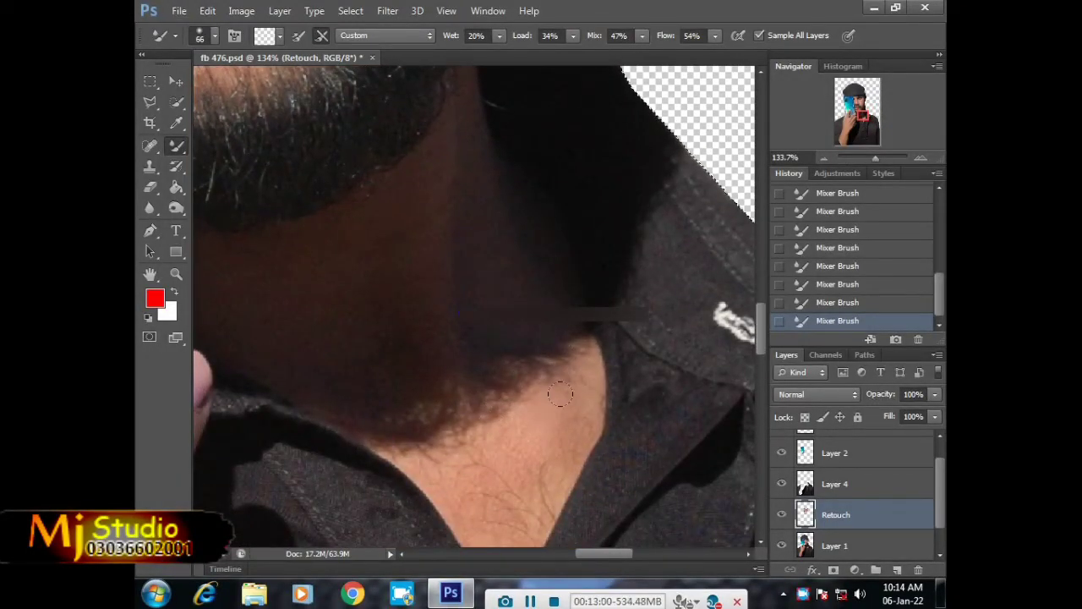
{"action": "scroll", "coordinate": [560, 394], "scroll_direction": "down", "scroll_amount": 1}
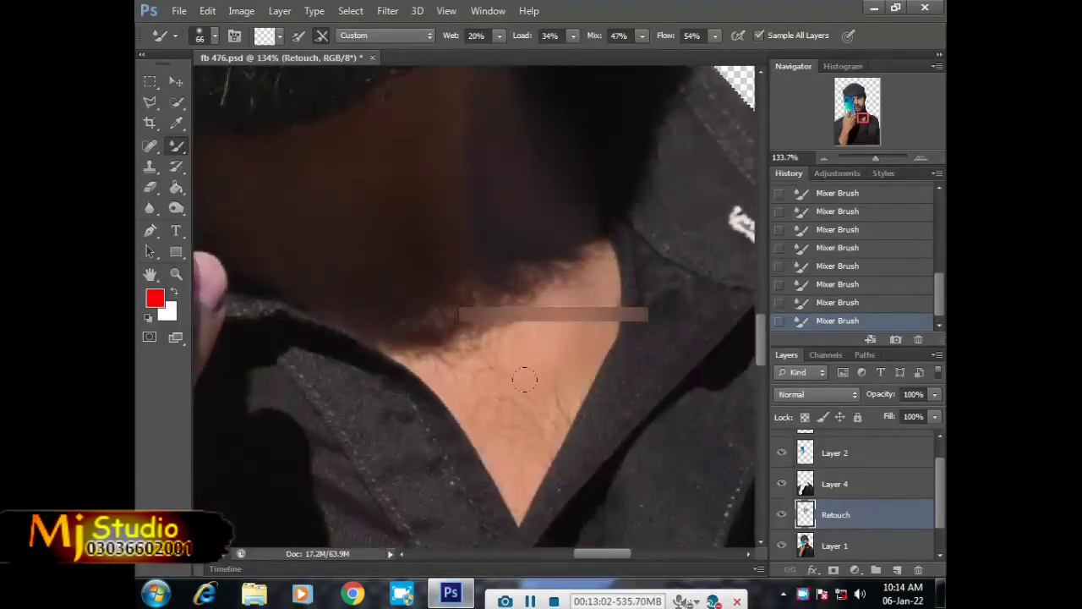
Step: Smooth the neck skin inside the collar's V and blend the hair edge above it
{"action": "left_click_drag", "start_coordinate": [524, 380], "coordinate": [514, 428]}
{"action": "mouse_move", "coordinate": [483, 350]}
{"action": "left_mouse_down"}
{"action": "mouse_move", "coordinate": [465, 375]}
{"action": "mouse_move", "coordinate": [414, 330]}
{"action": "left_mouse_up"}
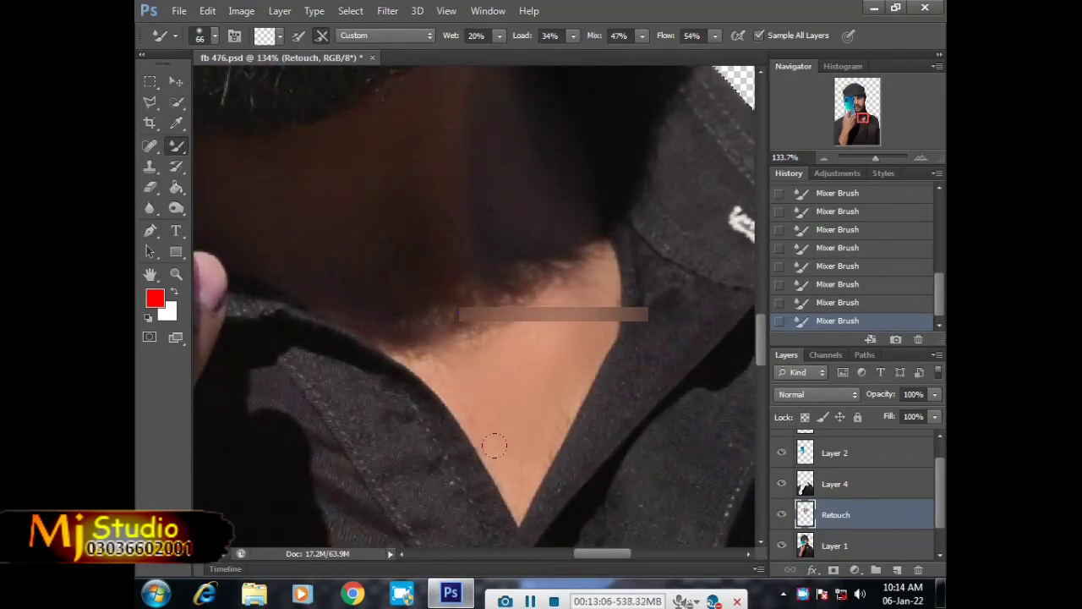
{"action": "scroll", "coordinate": [457, 352], "scroll_direction": "down", "scroll_amount": 3}
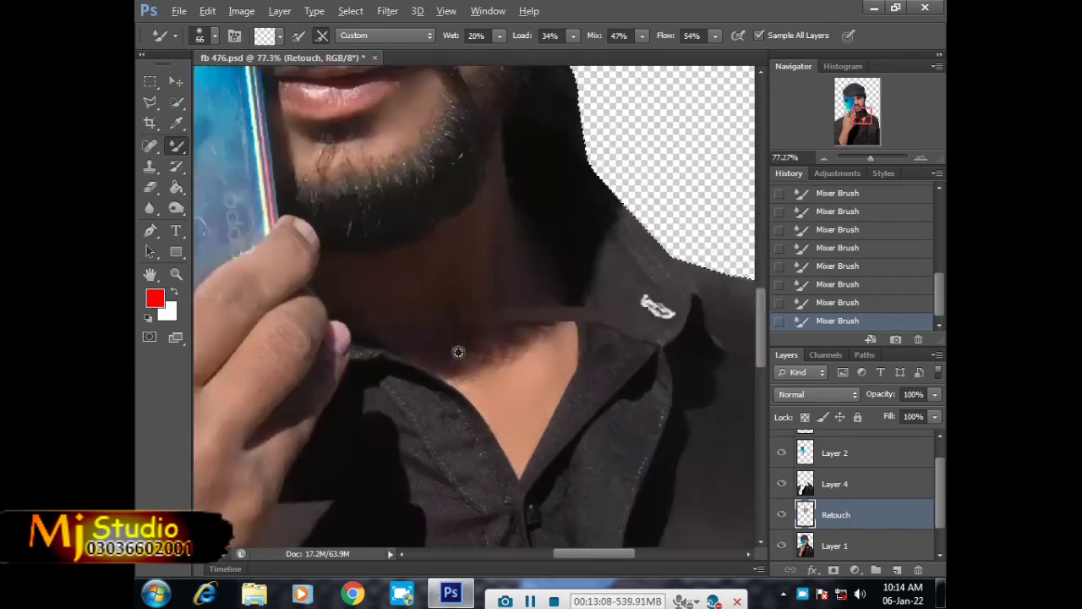
{"action": "scroll", "coordinate": [457, 352], "scroll_direction": "up", "scroll_amount": 1}
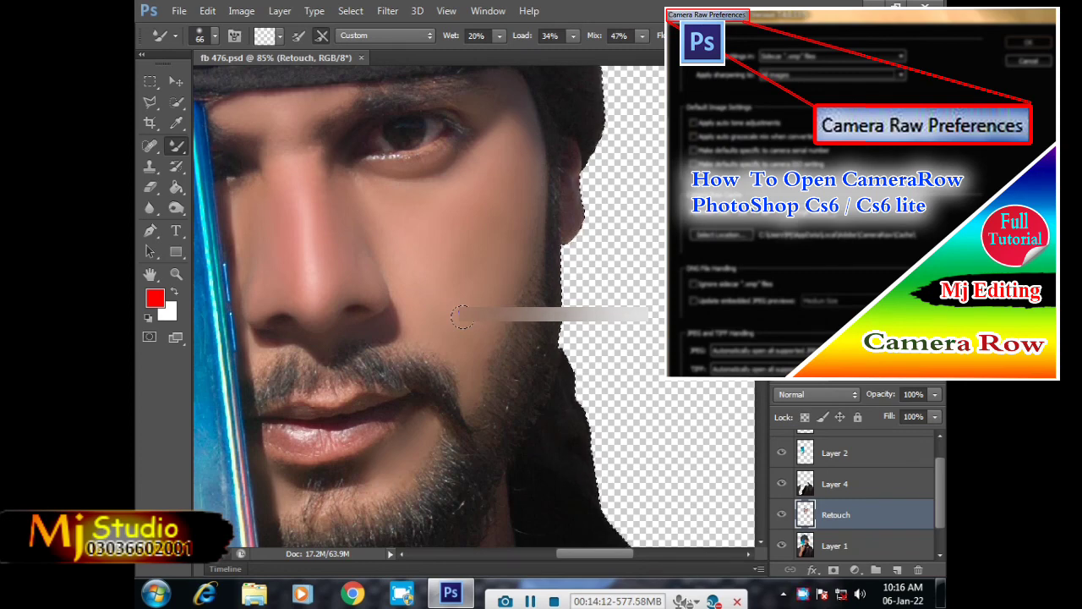
Step: Scroll the view to inspect the most recent Mixer Brush stroke
{"action": "scroll", "coordinate": [461, 317], "scroll_direction": "up", "scroll_amount": 2}
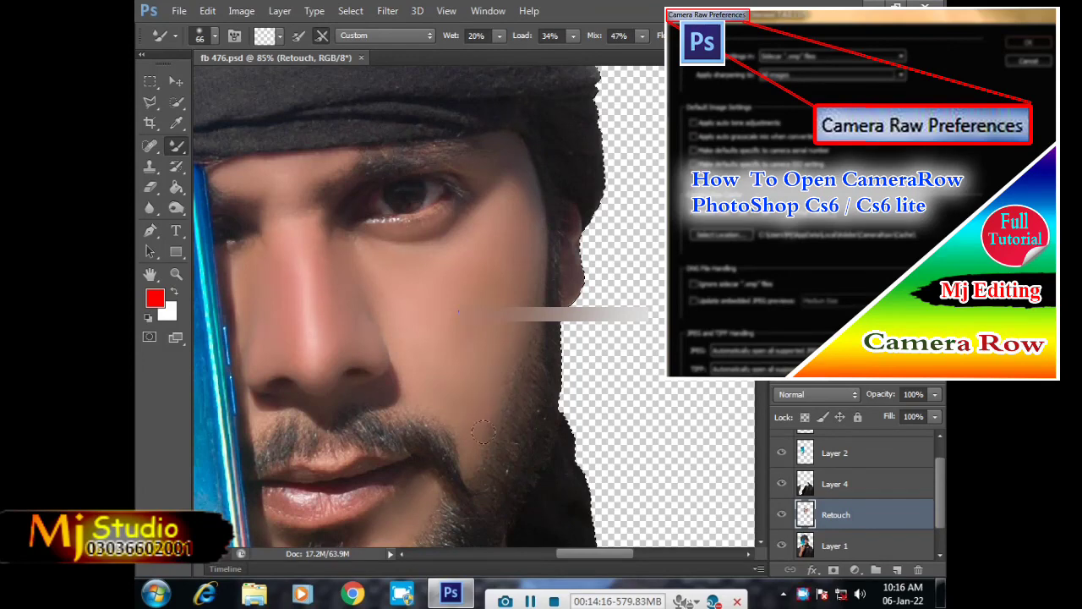
{"action": "scroll", "coordinate": [493, 342], "scroll_direction": "down", "scroll_amount": 2}
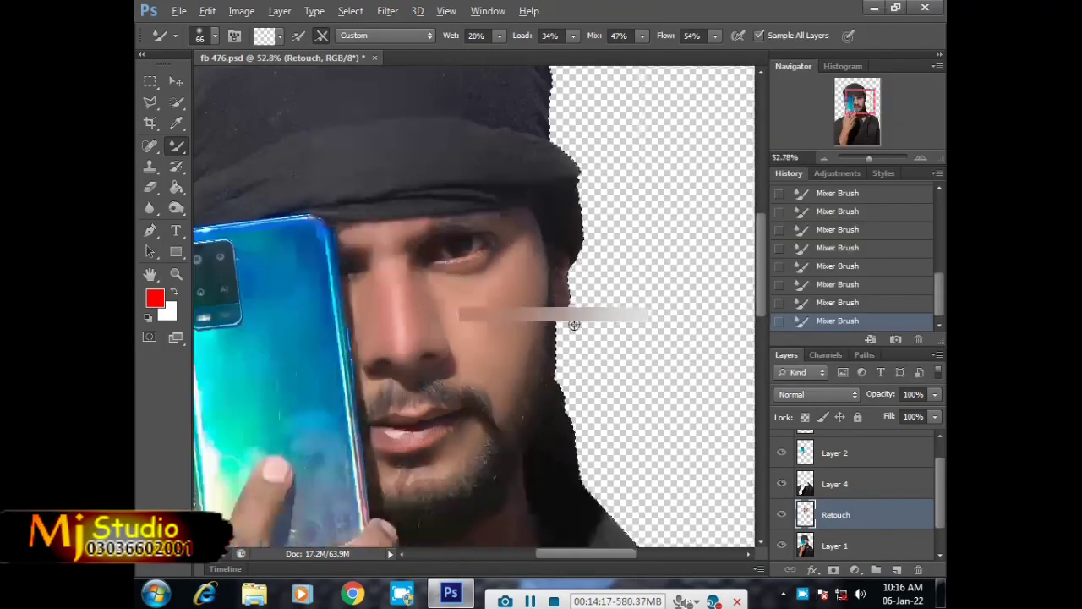
Step: Undo the last Mixer Brush stroke and repaint a smoothing stroke along the face edge
{"action": "left_click", "coordinate": [799, 305]}
{"action": "scroll", "coordinate": [405, 329], "scroll_direction": "down", "scroll_amount": 1}
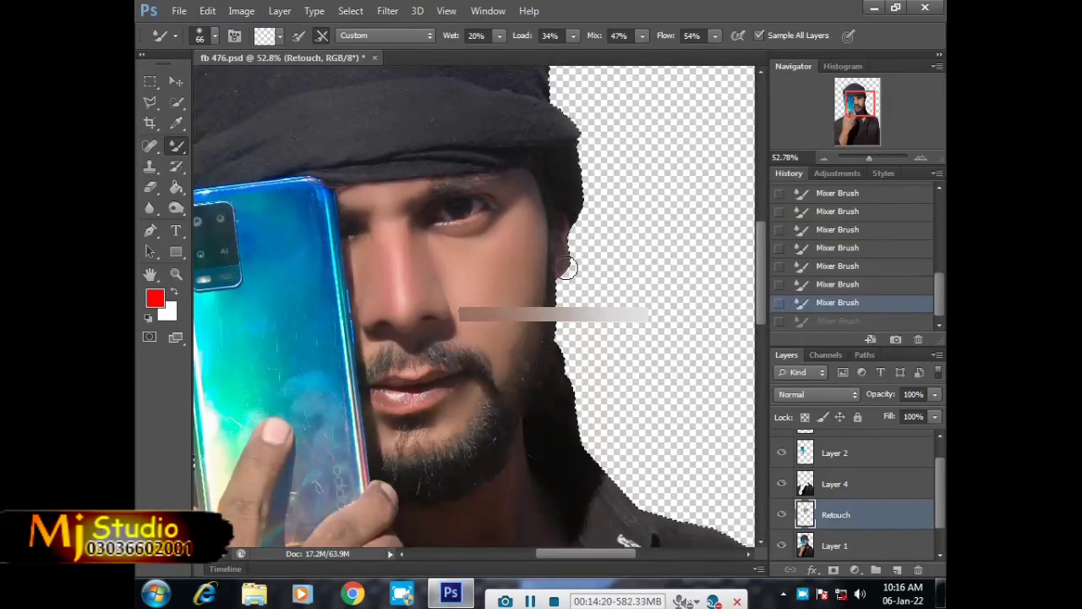
{"action": "left_click", "coordinate": [567, 221]}
{"action": "scroll", "coordinate": [565, 286], "scroll_direction": "down", "scroll_amount": 2}
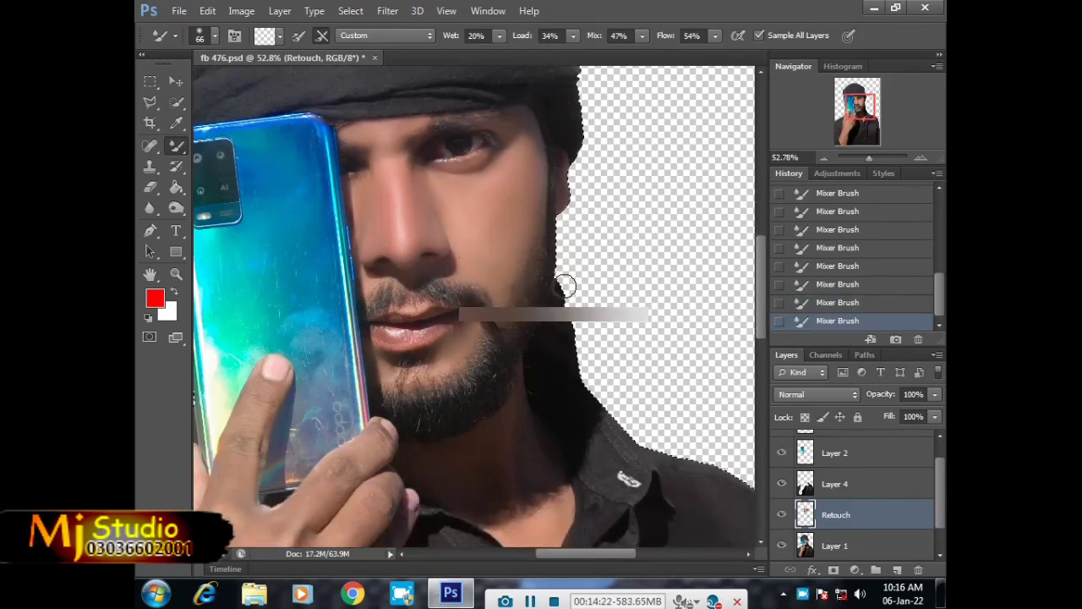